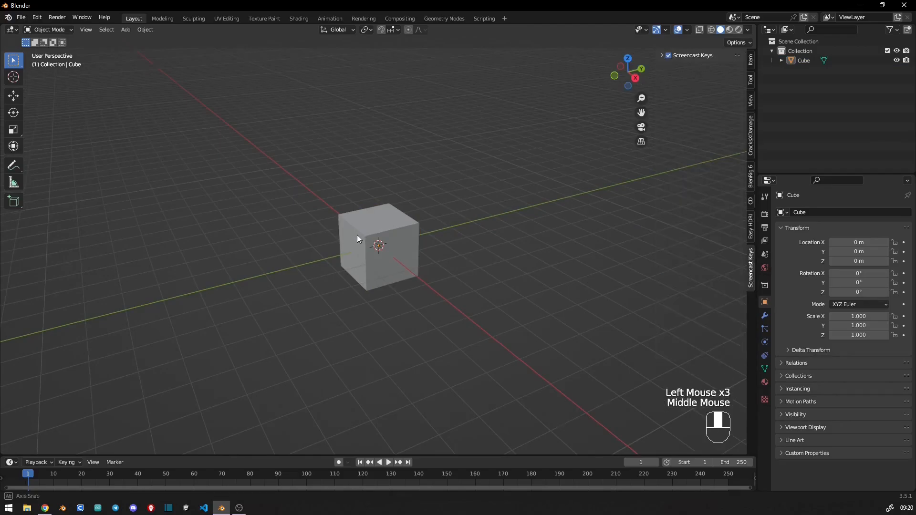
Stretch the default cube along the X axis to a scale of about 12.2.
key(KP_1)
scroll(364, 247, down, 3)
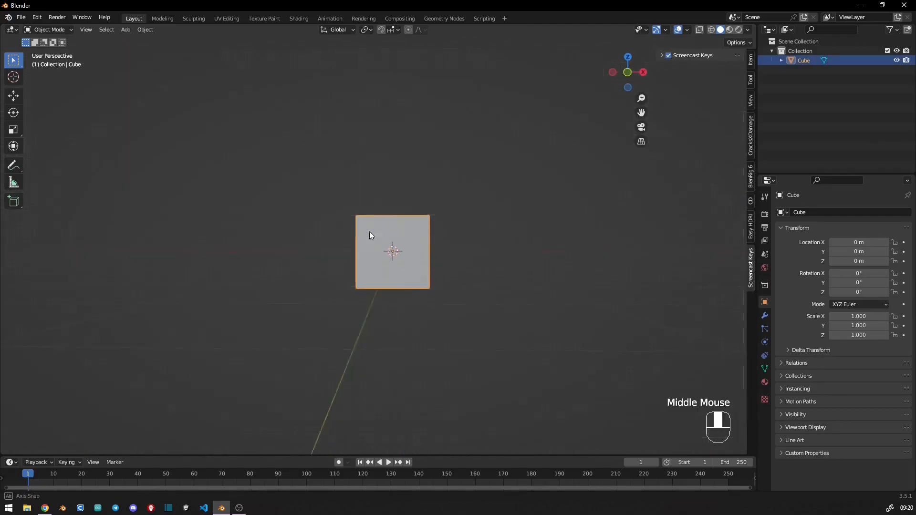
key(KP_7)
scroll(311, 279, down, 3)
key(s)
key(x)
click(334, 241)
Flatten the stretched cube along the Z axis to a scale of about 0.33.
middle_drag(334, 241, 252, 273)
double_click(387, 245)
key(s)
key(z)
click(404, 260)
click(315, 265)
middle_drag(315, 265, 393, 310)
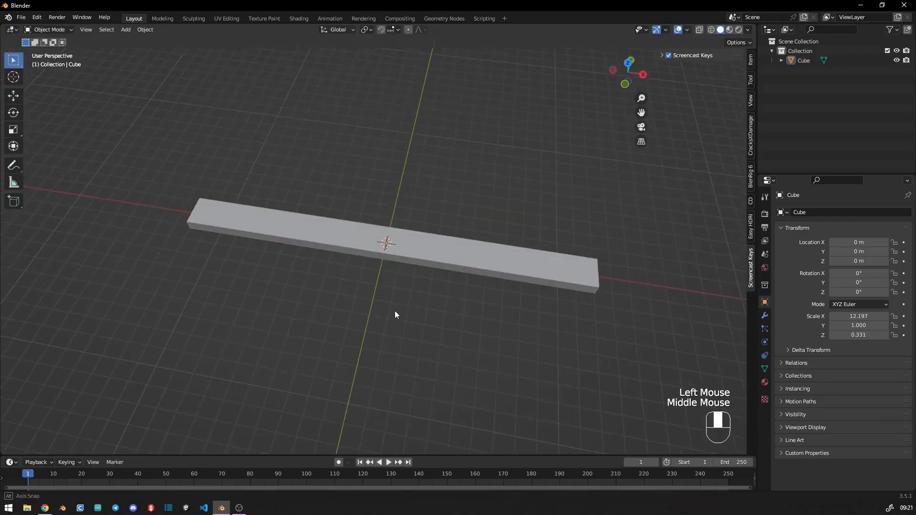
Raise the plank above the grid floor in front view.
middle_drag(310, 283, 333, 299)
key(KP_7)
click(376, 277)
key(KP_1)
key(g)
click(395, 224)
middle_drag(395, 223, 365, 248)
Edit the plank's mesh in the Modeling workspace and add crosswise loop cuts that divide its length into eight segments.
click(162, 19)
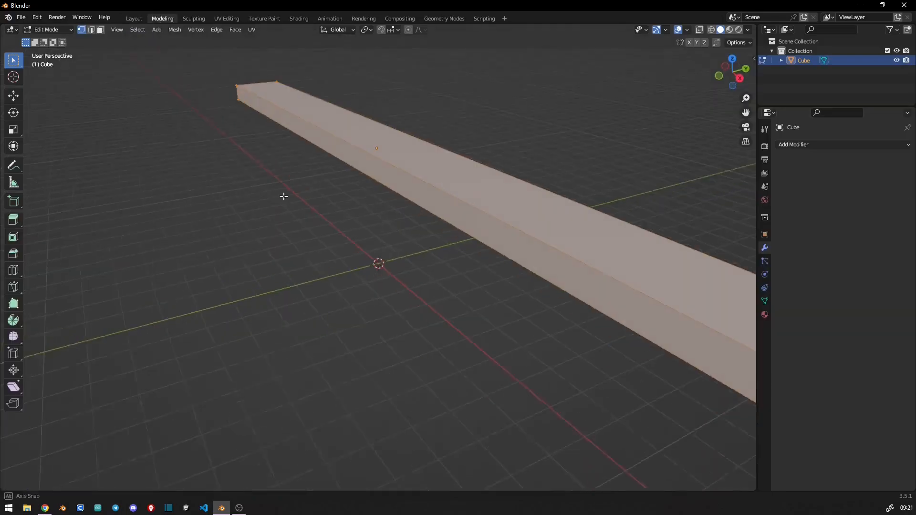
scroll(284, 196, down, 3)
click(396, 186)
click(14, 272)
click(382, 194)
click(507, 233)
click(310, 155)
Add lengthwise loop cuts to the plank and slide them close to its long top and side edges.
drag(627, 300, 616, 306)
drag(623, 277, 629, 274)
click(286, 139)
middle_drag(286, 147, 430, 139)
drag(348, 282, 348, 289)
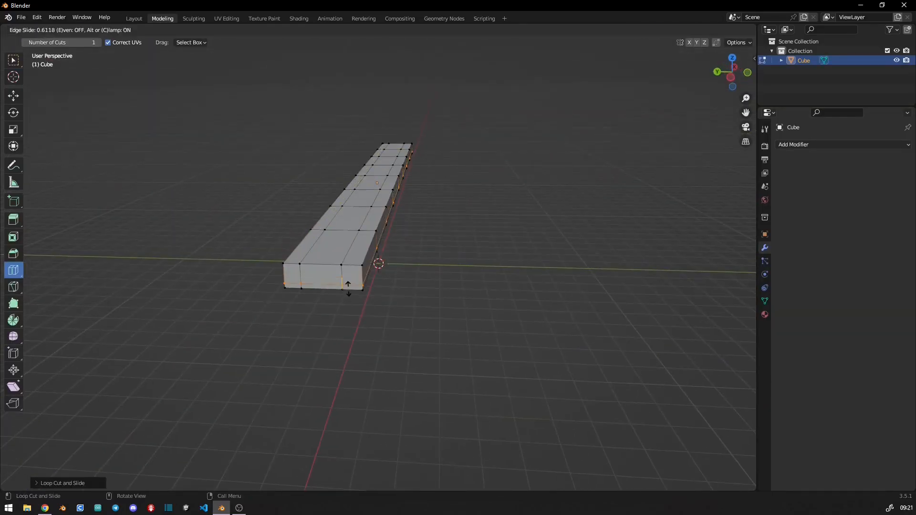
middle_drag(391, 235, 419, 217)
Show the mesh as a see-through wireframe with box selection active, and enable the Screencast Keys display.
click(13, 60)
key(alt+z)
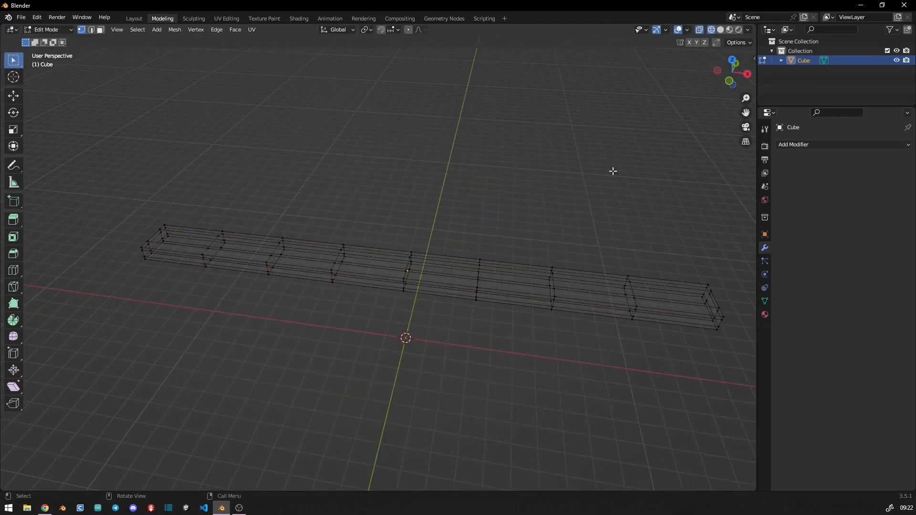
key(n)
click(750, 309)
click(662, 56)
mouse_move(410, 310)
middle_down()
mouse_move(503, 331)
mouse_move(422, 308)
middle_up()
click(661, 56)
click(661, 56)
click(661, 55)
click(661, 56)
In top view, move the left end's vertices on the upper lengthwise loop slightly inward.
middle_drag(563, 259, 444, 322)
key(KP_1)
scroll(409, 333, up, 3)
shift+middle_drag(249, 246, 327, 302)
scroll(327, 303, down, 2)
scroll(118, 262, up, 3)
shift+middle_drag(119, 261, 235, 295)
key(KP_7)
scroll(322, 330, down, 3)
shift+middle_drag(322, 330, 406, 300)
scroll(405, 300, up, 4)
drag(305, 242, 334, 261)
key(g)
click(362, 263)
Move the lower corner vertices at the plank's left end slightly inward in top view.
key(g)
drag(307, 336, 335, 360)
key(g)
click(353, 366)
Move the upper corner vertices at the plank's right end slightly inward in top view.
scroll(362, 353, down, 3)
shift+middle_drag(500, 275, 371, 286)
scroll(381, 286, down, 2)
scroll(476, 274, up, 4)
shift+middle_drag(630, 274, 491, 251)
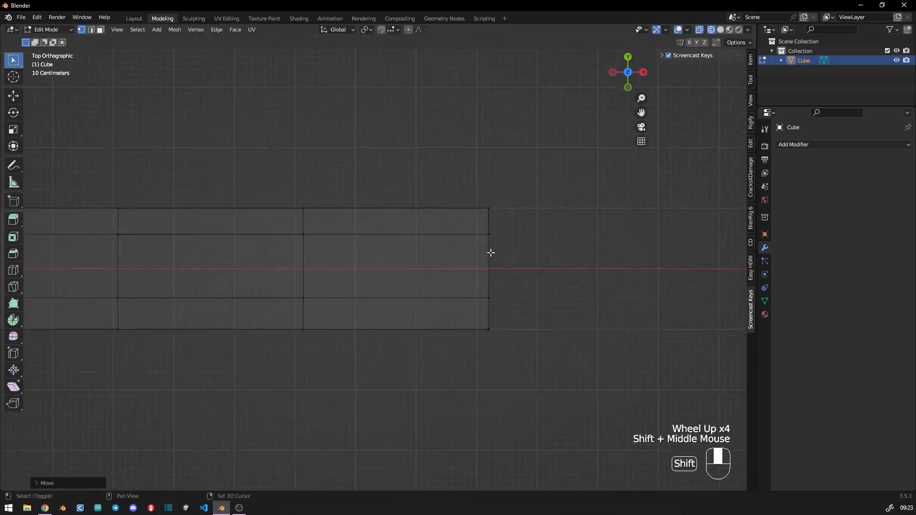
drag(496, 184, 520, 210)
key(g)
click(505, 211)
Shift the right end's vertices on the lower lengthwise loop slightly inward in top view.
scroll(496, 216, down, 3)
shift+middle_drag(497, 216, 565, 252)
scroll(515, 235, up, 3)
scroll(565, 252, up, 2)
drag(565, 252, 579, 281)
scroll(593, 260, down, 3)
Nudge the lower-edge vertices around the plank's middle slightly upward in top view.
shift+middle_drag(593, 260, 498, 234)
scroll(498, 234, down, 2)
scroll(498, 233, up, 1)
shift+middle_drag(219, 298, 348, 298)
scroll(346, 301, down, 1)
drag(470, 329, 352, 294)
key(g)
click(351, 291)
Nudge the upper-edge vertices left of the plank's centre slightly downward in top view.
shift+middle_drag(181, 287, 319, 288)
drag(313, 248, 338, 283)
key(g)
scroll(339, 286, down, 2)
shift+middle_drag(277, 254, 380, 253)
In front view, shift the upper corner vertices at the plank's left end to make the end irregular.
key(KP_1)
scroll(372, 255, up, 5)
shift+middle_drag(158, 284, 406, 282)
scroll(334, 283, up, 1)
shift+middle_drag(114, 298, 261, 293)
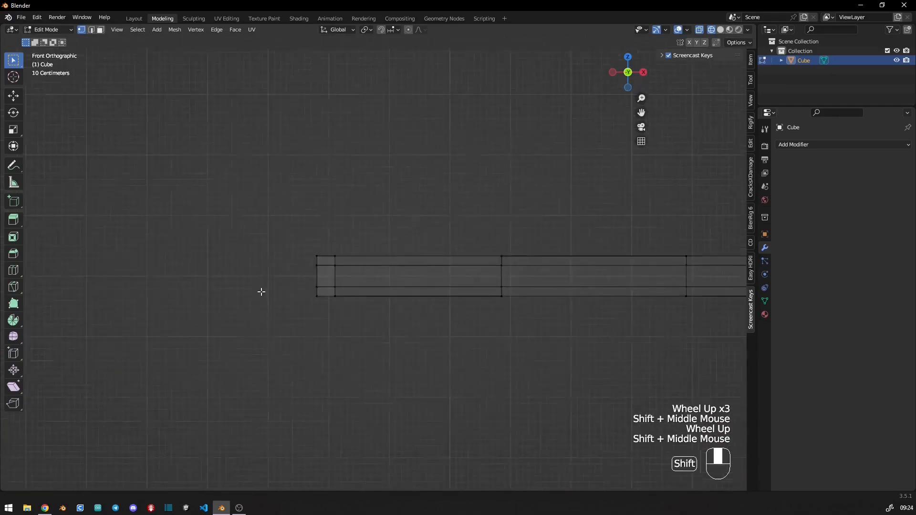
scroll(281, 281, up, 3)
drag(287, 210, 352, 242)
key(g)
click(365, 318)
Try to shift the end vertices at the plank's right end in front view.
scroll(381, 310, down, 3)
shift+middle_drag(469, 301, 200, 286)
scroll(472, 239, up, 4)
drag(466, 257, 500, 324)
key(g)
shift+middle_drag(433, 258, 382, 267)
scroll(382, 267, up, 2)
shift+middle_drag(381, 267, 329, 255)
scroll(485, 305, up, 1)
key(ctrl+z)
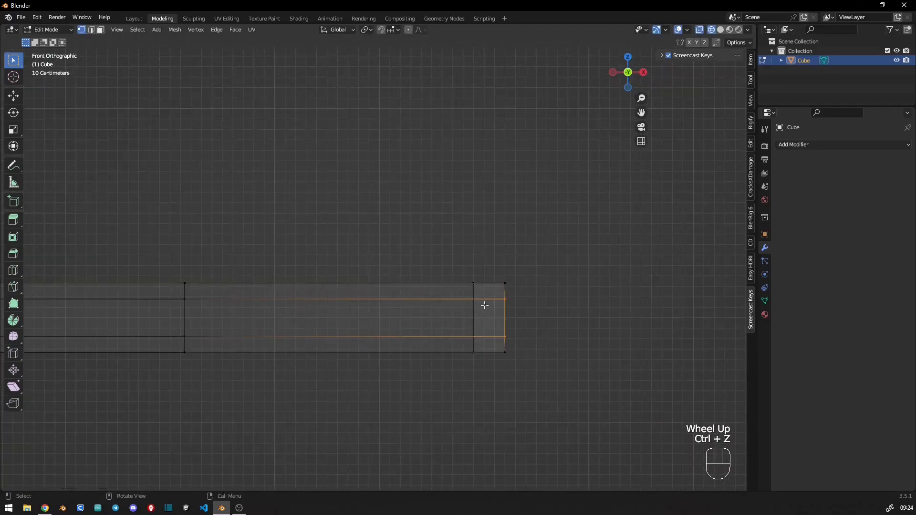
Adjust the position of the vertices at the plank's left end in front view.
click(507, 365)
scroll(496, 353, down, 6)
scroll(466, 319, down, 3)
shift+middle_drag(229, 295, 429, 327)
scroll(406, 286, up, 5)
shift+scroll(341, 235, up, 1)
shift+middle_drag(515, 329, 305, 244)
scroll(372, 205, up, 2)
key(g)
scroll(345, 257, down, 4)
In right view, move the plank's outer corner vertices inward to chamfer its long edges.
key(KP_1)
key(KP_3)
drag(307, 245, 339, 264)
key(g)
click(352, 265)
drag(308, 319, 339, 334)
key(g)
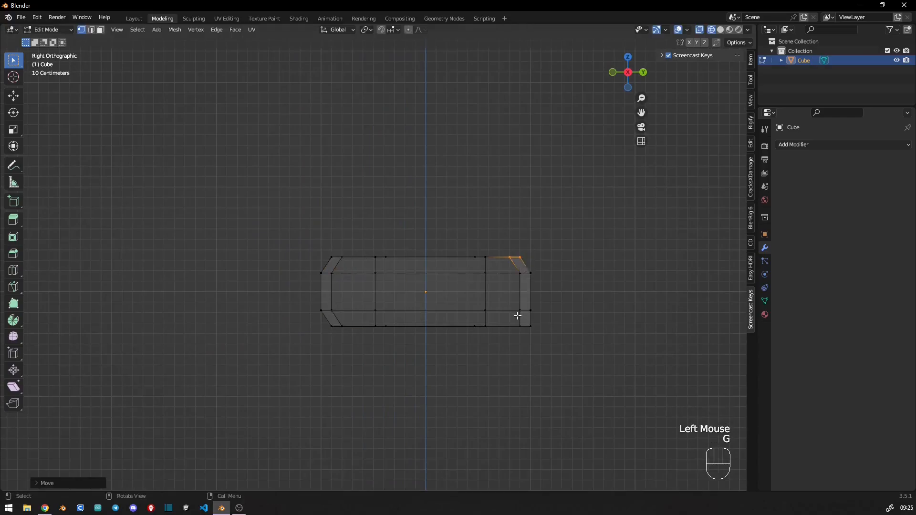
In top view, reposition the lower-edge vertices about a quarter of the way along the plank from its left end.
middle_drag(354, 237, 348, 260)
scroll(348, 260, down, 3)
middle_drag(349, 260, 424, 370)
key(KP_7)
scroll(247, 274, up, 1)
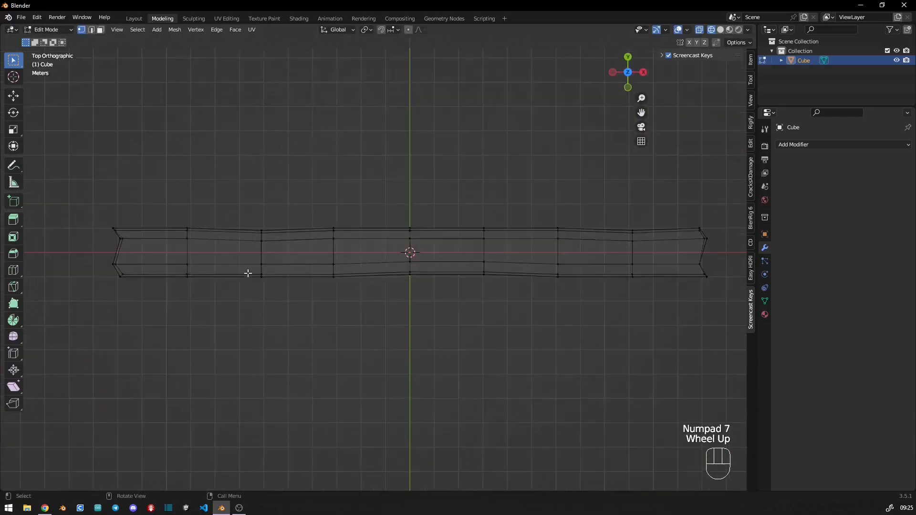
shift+middle_drag(248, 274, 333, 286)
scroll(329, 291, up, 4)
drag(327, 337, 292, 310)
key(g)
click(321, 329)
scroll(324, 328, down, 4)
Reposition the upper-edge vertices just right of the plank's centre in top view.
shift+middle_drag(570, 297, 388, 296)
scroll(388, 286, up, 5)
drag(372, 211, 402, 233)
key(g)
ctrl+click(399, 226)
scroll(415, 224, down, 6)
click(439, 221)
shift+middle_drag(158, 288, 334, 288)
scroll(287, 290, up, 4)
shift+middle_drag(219, 286, 397, 276)
scroll(397, 276, down, 5)
Return to the Layout workspace and apply smooth shading to the plank.
click(134, 19)
middle_drag(329, 229, 453, 307)
scroll(346, 238, up, 2)
right_click(305, 245)
click(302, 247)
scroll(303, 247, down, 2)
In the UV Editing workspace, select the horizontal edge loop around the plank's sides and mark it as a seam.
click(237, 19)
middle_drag(563, 270, 621, 343)
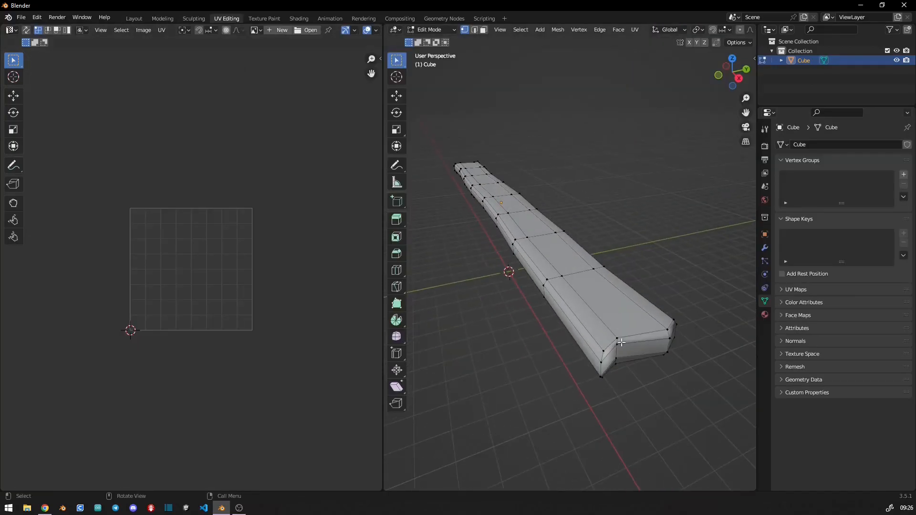
middle_drag(614, 213, 639, 298)
middle_drag(700, 285, 573, 279)
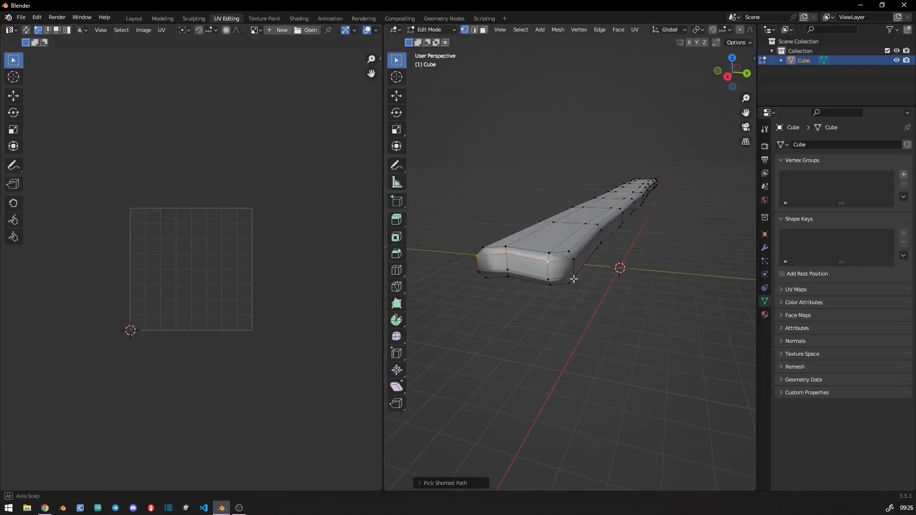
key(u)
key(m)
Select the whole plank mesh and unwrap its UVs along the marked seam.
key(u)
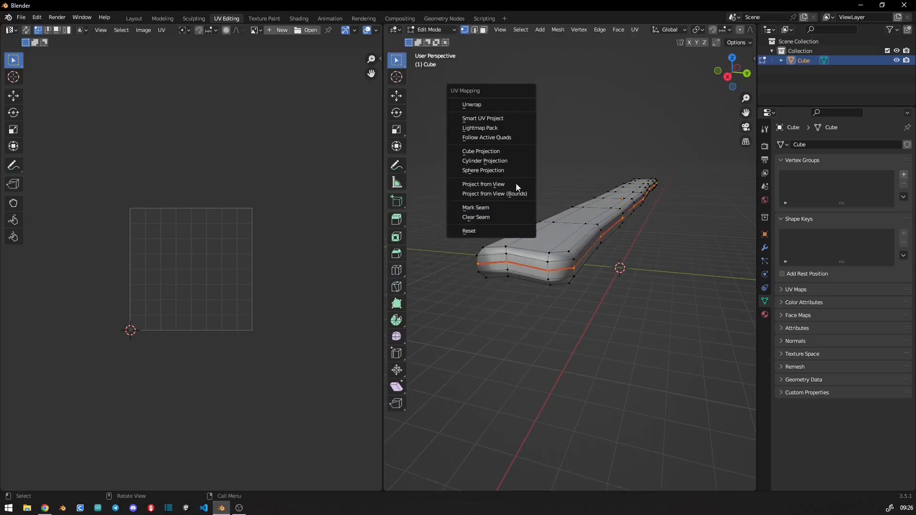
click(489, 107)
key(a)
key(u)
click(486, 108)
scroll(153, 239, up, 4)
middle_drag(213, 347, 158, 293)
click(657, 96)
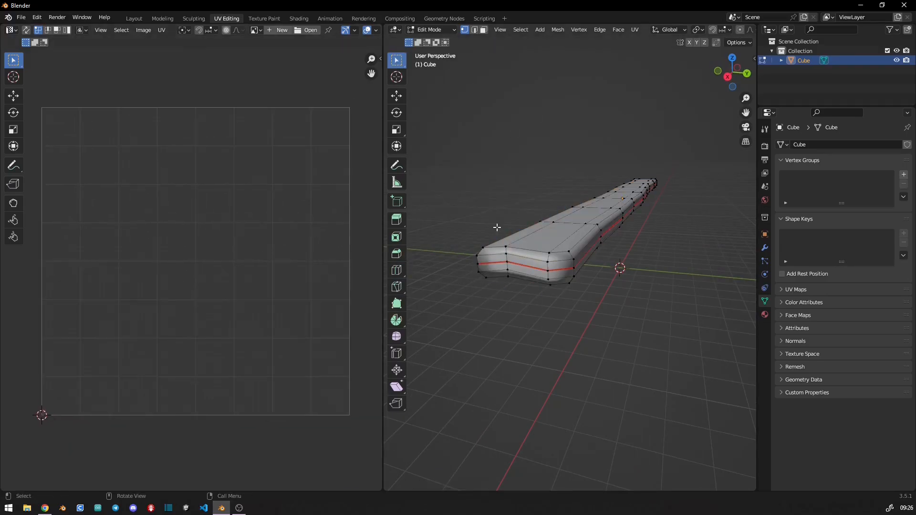
key(a)
In the Texture Paint workspace, enable the Screencast Keys display and collapse its settings.
click(263, 18)
scroll(572, 157, down, 5)
middle_drag(615, 136, 643, 145)
key(n)
click(750, 266)
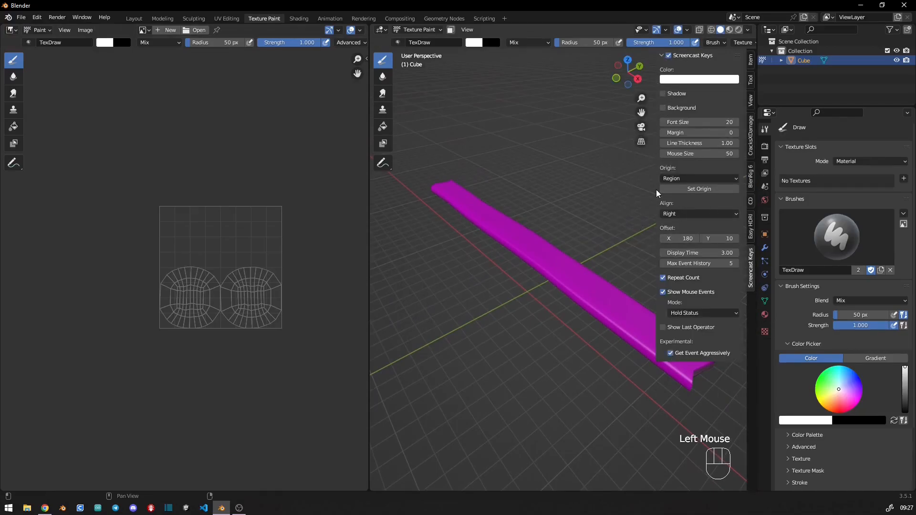
click(662, 56)
middle_drag(532, 290, 530, 283)
click(529, 283)
Add a Base Color paint slot named Material Base Color, 2048 by 2048 px, filled with golden brown.
click(903, 178)
click(877, 189)
click(863, 219)
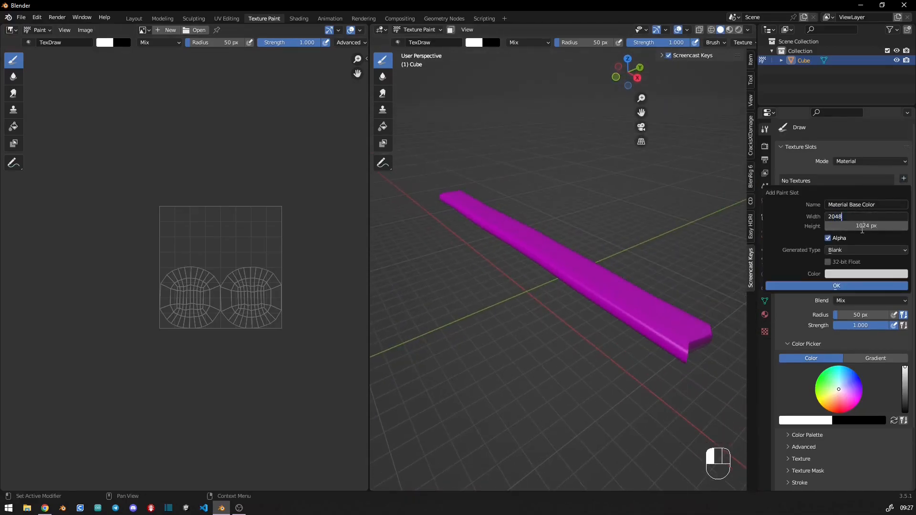
click(867, 224)
text(2048)
key(Return)
click(845, 275)
drag(900, 152, 901, 168)
click(864, 286)
Show the plank in Material Preview shading and widen the 3D viewport by shrinking the image editor.
click(729, 31)
drag(367, 219, 162, 223)
middle_drag(389, 274, 410, 288)
middle_drag(485, 189, 486, 211)
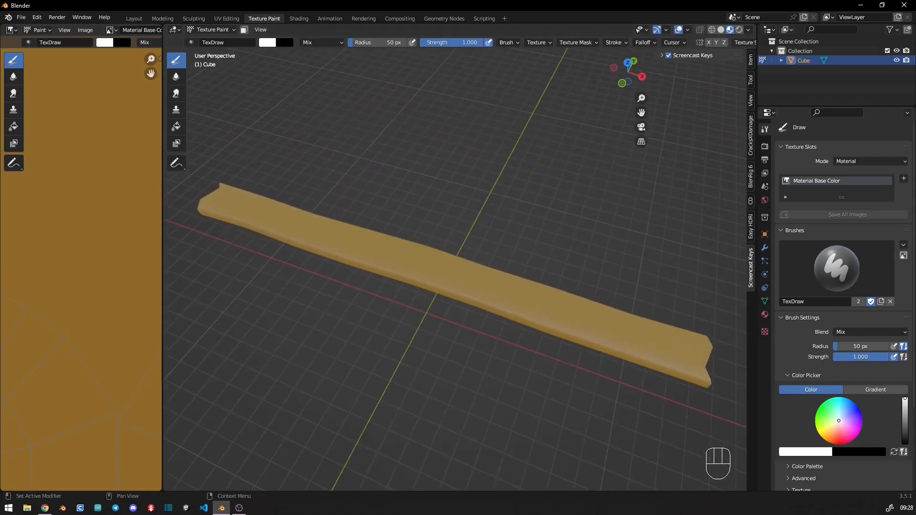
Set the brush radius to 20 px and its colour to a darker shade of brown sampled from the plank.
right_click(270, 89)
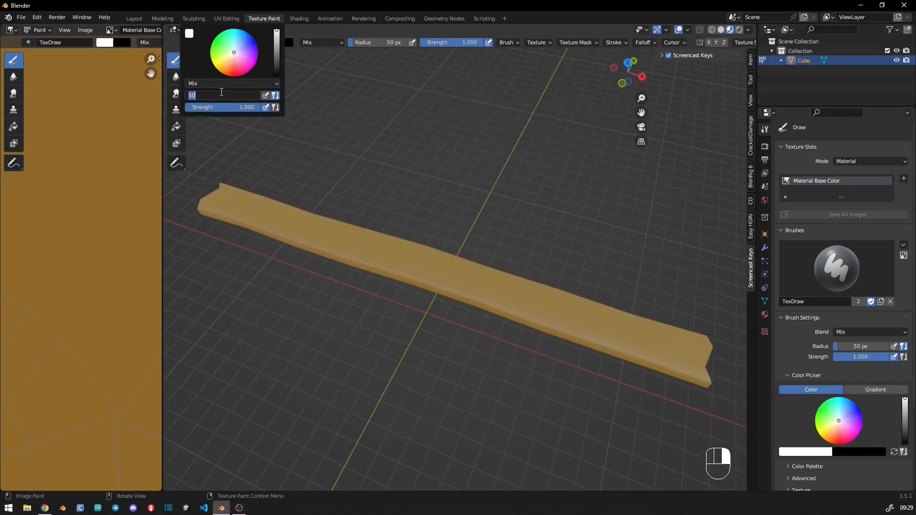
click(373, 250)
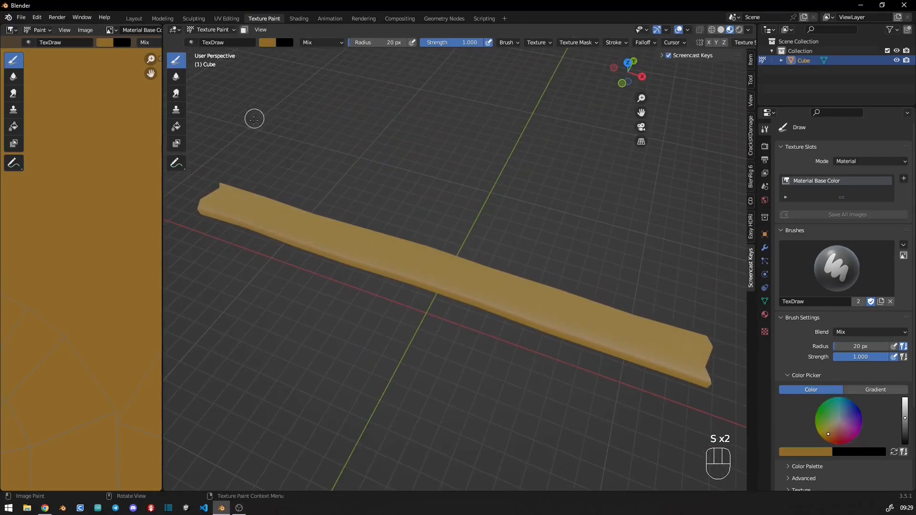
right_click(242, 147)
click(239, 109)
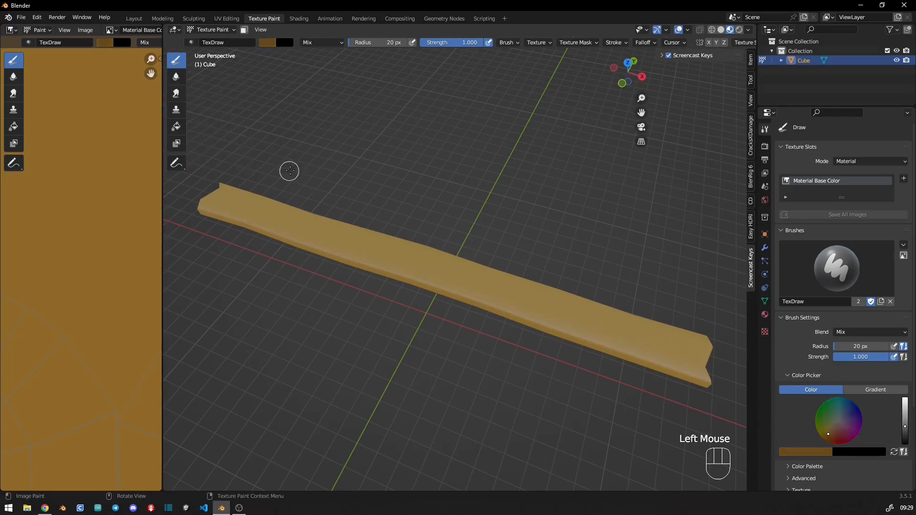
Add a texture to the brush's texture mask and load an image file into it.
middle_drag(811, 391, 810, 283)
middle_drag(798, 329, 797, 315)
click(808, 398)
click(829, 469)
click(764, 332)
click(883, 313)
double_click(645, 328)
Set the brush's mask mapping to View Plane and enable a random mask angle.
click(765, 131)
middle_drag(806, 420, 806, 271)
click(856, 315)
click(851, 335)
middle_drag(844, 355, 842, 334)
click(836, 335)
click(794, 410)
mouse_move(792, 407)
middle_down()
mouse_move(797, 293)
mouse_move(801, 486)
middle_up()
Rename the paint brush as soft.
click(827, 274)
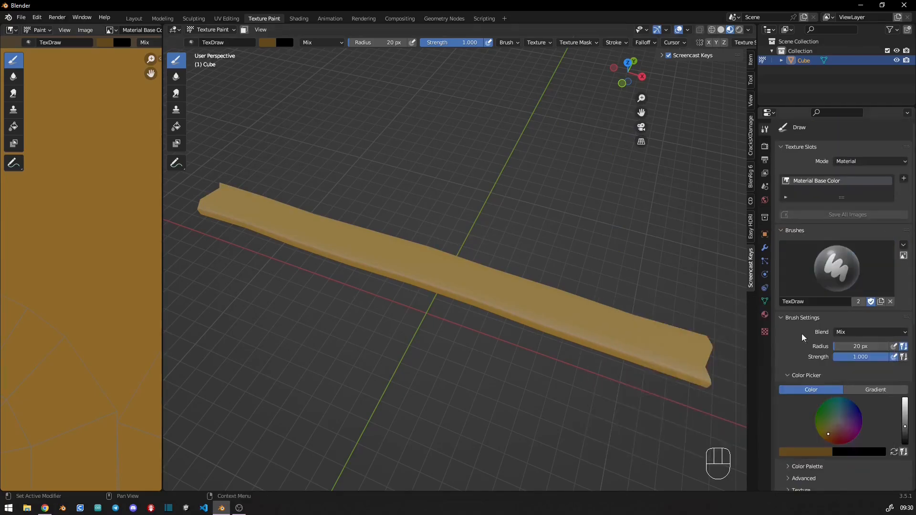
text(soft)
key(Return)
Give the soft brush a Custom falloff and lower the curve's first point to about 0.5.
middle_drag(787, 354, 785, 147)
middle_drag(777, 461, 775, 366)
click(793, 421)
middle_drag(793, 420, 795, 288)
click(796, 304)
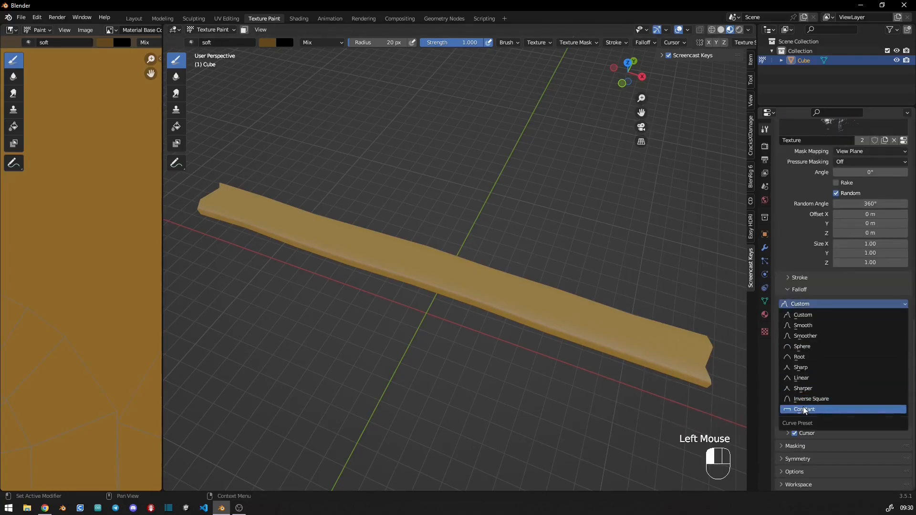
click(805, 408)
click(802, 407)
click(801, 396)
middle_drag(794, 384, 783, 249)
click(821, 406)
drag(781, 324, 786, 357)
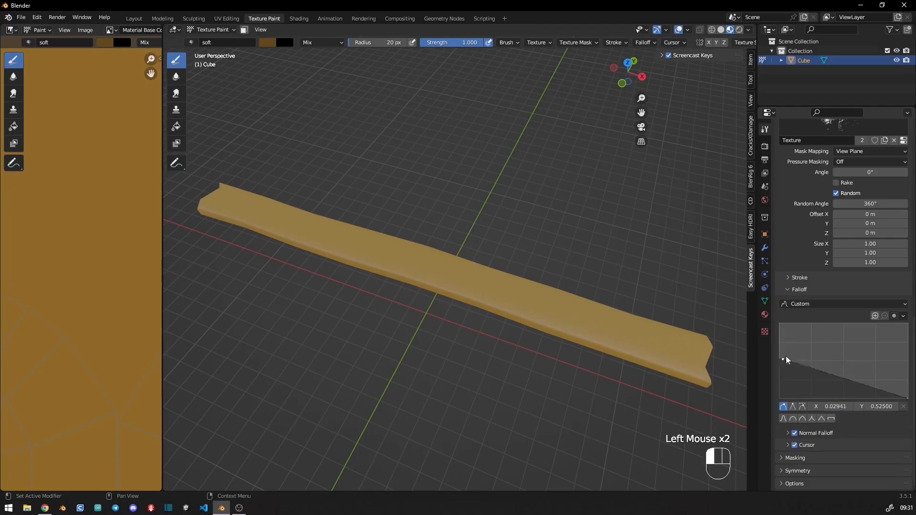
Refine the shape of the soft brush's falloff curve.
mouse_move(827, 383)
middle_down()
mouse_move(856, 374)
mouse_move(851, 470)
mouse_move(797, 383)
middle_up()
click(819, 273)
click(820, 385)
click(802, 420)
click(806, 315)
middle_drag(809, 270, 817, 429)
middle_drag(818, 267, 828, 438)
Duplicate the soft brush and rename the copy as normal.
click(837, 276)
click(643, 322)
click(878, 301)
click(817, 300)
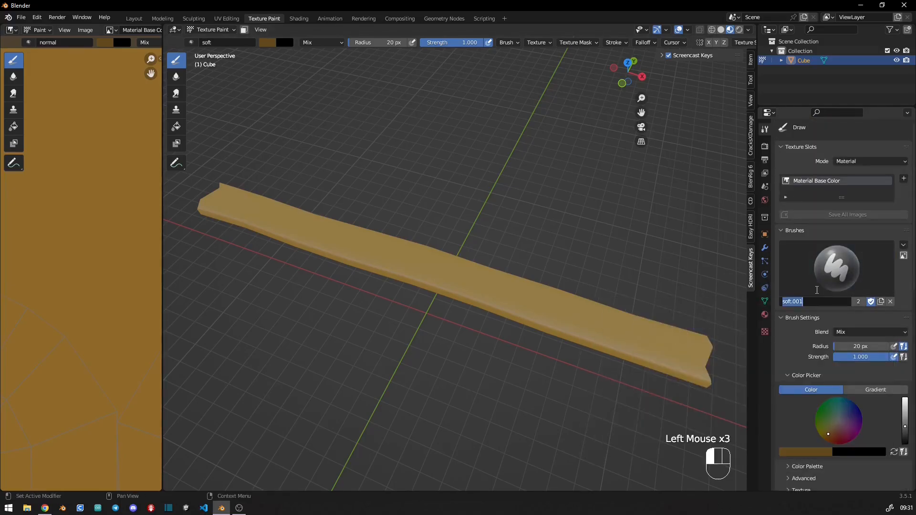
Stretch the normal brush's falloff curve toward its outer edge and make the soft brush active again.
middle_drag(828, 365, 806, 158)
middle_drag(803, 372, 789, 229)
drag(780, 378, 896, 379)
middle_drag(800, 233, 818, 467)
click(833, 276)
click(682, 323)
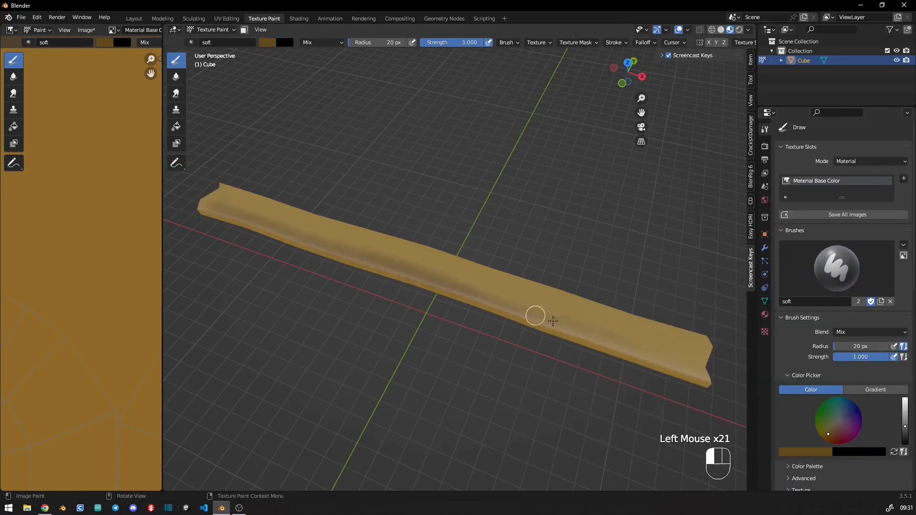
drag(243, 196, 323, 229)
middle_drag(340, 258, 342, 247)
key(ctrl+z)
key(ctrl+z)
key(ctrl+z)
key(ctrl+z)
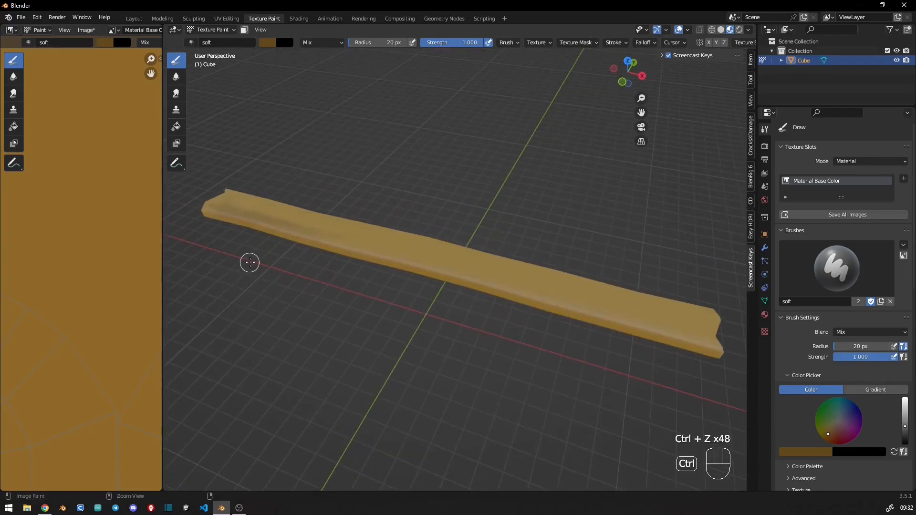
Enable Z symmetry and paint soft dark brown shading along the full length of the plank's top face.
drag(386, 250, 324, 240)
drag(325, 240, 248, 215)
mouse_move(344, 268)
middle_down()
mouse_move(410, 182)
mouse_move(429, 287)
mouse_move(343, 296)
middle_up()
ctrl+middle_drag(128, 267, 135, 388)
middle_drag(363, 286, 377, 310)
drag(224, 237, 193, 228)
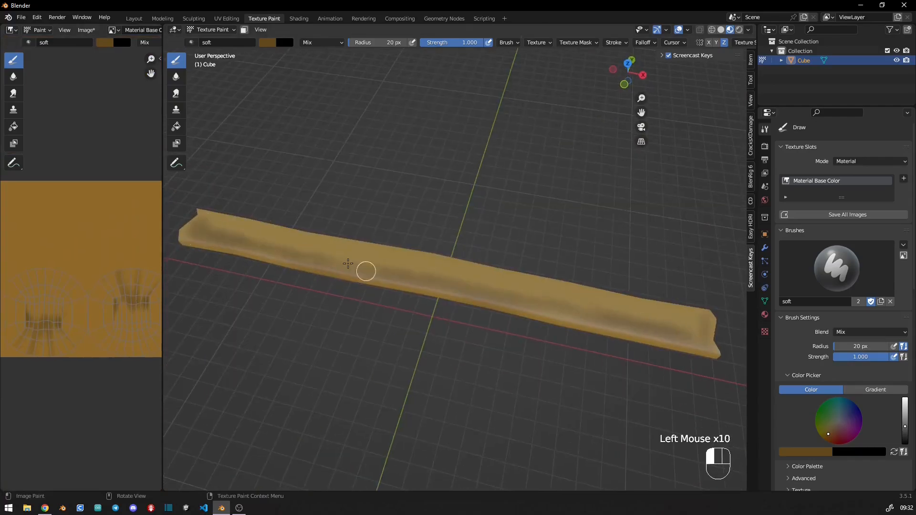
Darken the brush colour and deepen the shading along the plank's lower long edge.
right_click(319, 128)
drag(321, 130, 321, 136)
drag(320, 261, 438, 285)
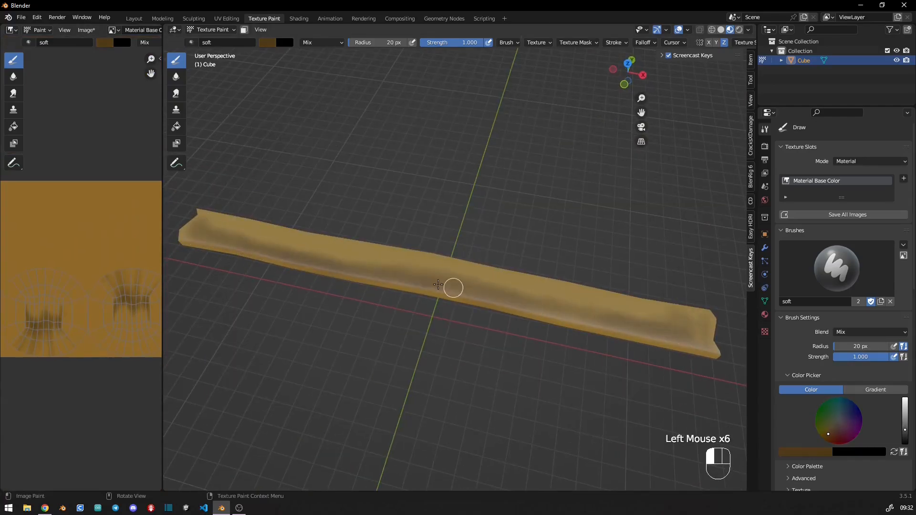
Paint muted olive-brown and reddish-brown variations along the plank's top face.
right_click(222, 98)
click(221, 95)
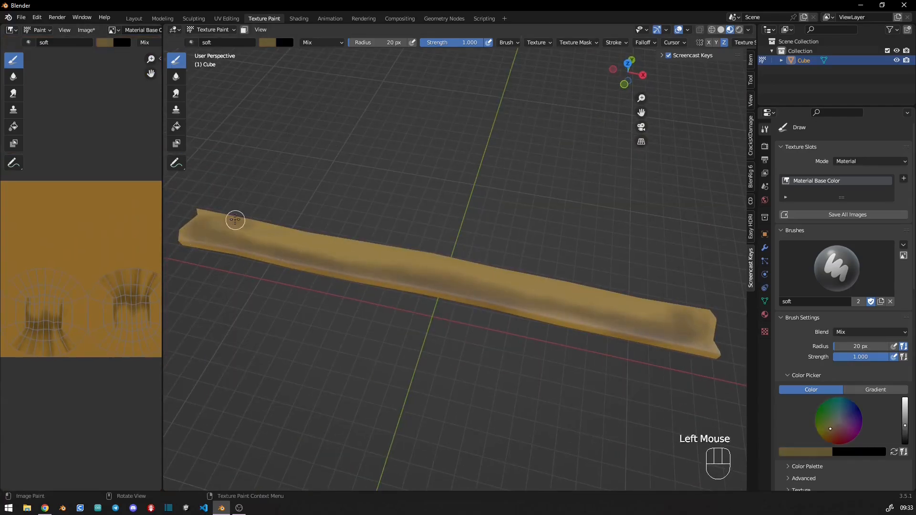
right_click(324, 142)
click(278, 111)
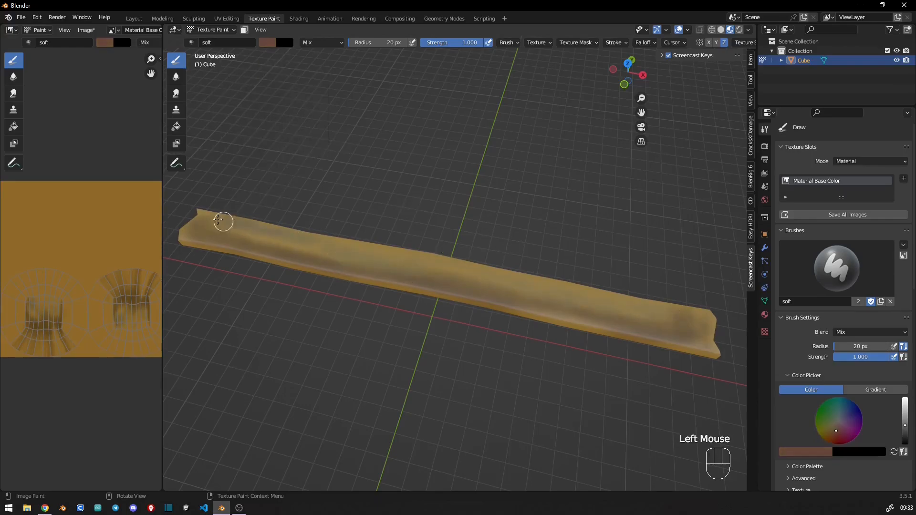
drag(548, 296, 256, 233)
Paint reddish brown along the top edge at the plank's -X end with the soft brush.
mouse_move(264, 265)
middle_down()
mouse_move(280, 243)
mouse_move(286, 291)
mouse_move(477, 272)
mouse_move(457, 281)
middle_up()
ctrl+middle_drag(458, 305, 460, 276)
mouse_move(515, 329)
shift+middle_down()
mouse_move(439, 323)
mouse_move(460, 329)
shift+middle_up()
middle_drag(460, 329, 437, 336)
mouse_move(437, 337)
shift+middle_down()
mouse_move(443, 359)
mouse_move(469, 353)
shift+middle_up()
shift+middle_drag(469, 353, 481, 317)
drag(494, 317, 484, 310)
drag(477, 310, 481, 315)
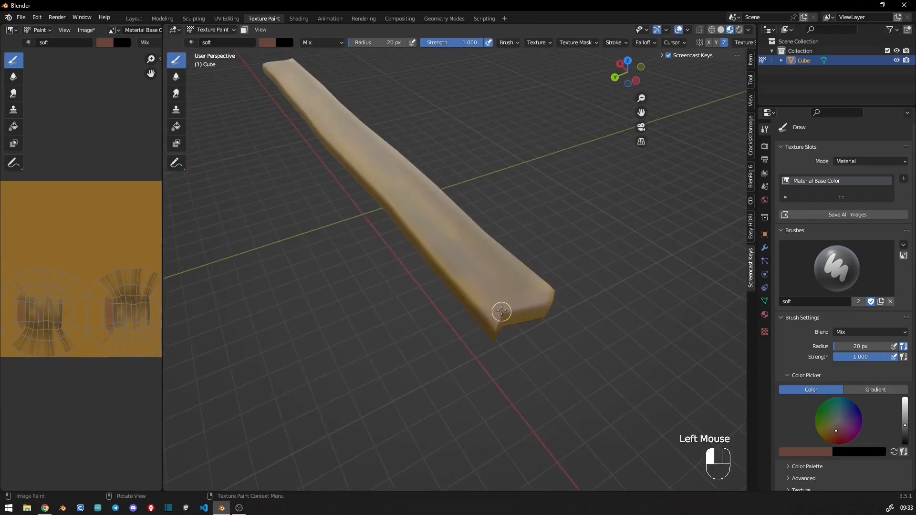
Tint the opposite end of the plank and its corners reddish brown.
middle_drag(519, 298, 381, 286)
mouse_move(401, 267)
shift+middle_down()
mouse_move(425, 222)
mouse_move(410, 172)
shift+middle_up()
mouse_move(420, 214)
middle_down()
mouse_move(468, 229)
mouse_move(465, 267)
middle_up()
mouse_move(465, 296)
shift+middle_down()
mouse_move(409, 292)
mouse_move(420, 282)
shift+middle_up()
mouse_move(417, 275)
mouse_down()
mouse_move(444, 294)
mouse_move(496, 292)
mouse_up()
mouse_move(491, 289)
middle_down()
mouse_move(358, 223)
mouse_move(360, 210)
middle_up()
mouse_move(361, 210)
shift+middle_down()
mouse_move(470, 344)
mouse_move(410, 277)
shift+middle_up()
drag(394, 248, 459, 241)
click(357, 245)
click(340, 219)
mouse_move(358, 244)
middle_down()
mouse_move(340, 219)
mouse_move(343, 257)
middle_up()
click(334, 217)
Add more reddish-brown strokes to the plank's end faces, covering the bare face at the -X end.
shift+middle_drag(343, 257, 477, 330)
shift+middle_drag(534, 329, 438, 279)
drag(439, 279, 451, 280)
middle_drag(477, 267, 362, 295)
shift+middle_drag(362, 296, 458, 286)
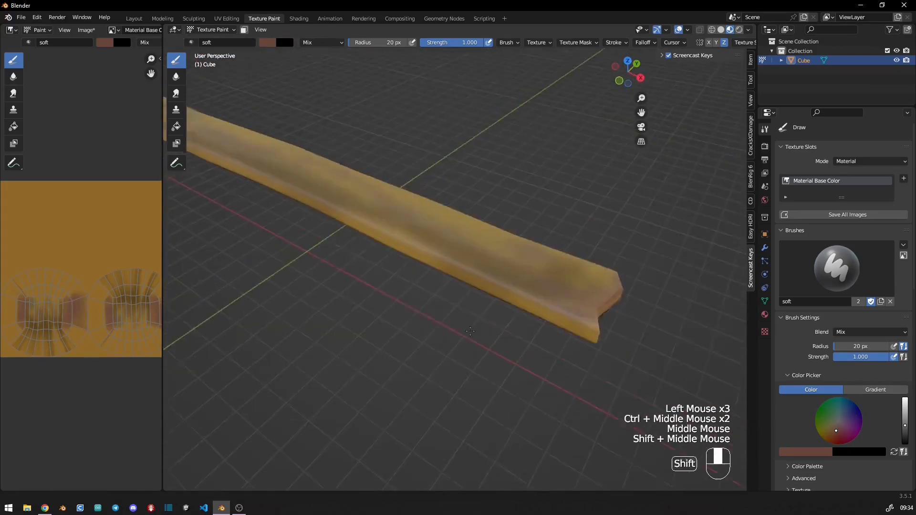
middle_drag(524, 362, 501, 381)
shift+middle_drag(521, 432, 459, 281)
click(459, 280)
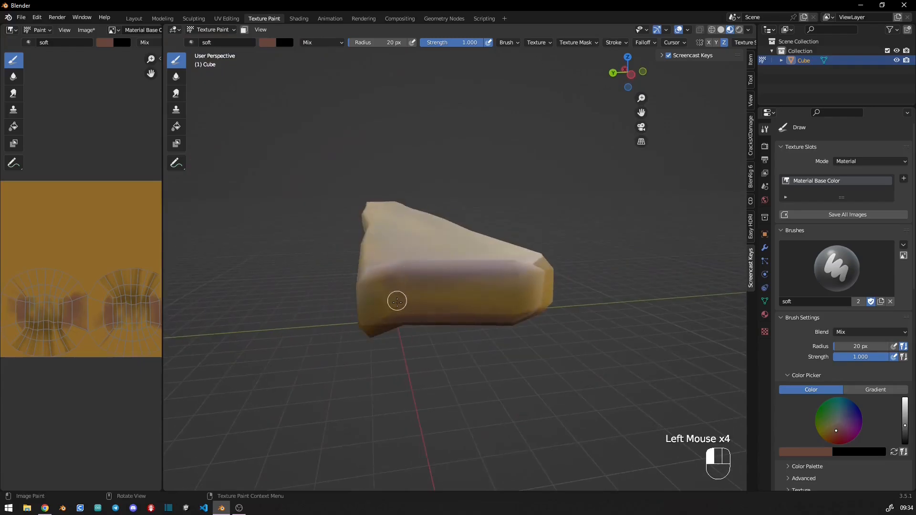
drag(505, 290, 453, 293)
Switch to the normal brush and undo its first stroke on the plank.
middle_drag(453, 293, 505, 329)
mouse_move(458, 267)
ctrl+middle_down()
mouse_move(448, 292)
mouse_move(453, 281)
ctrl+middle_up()
shift+middle_drag(453, 281, 444, 239)
ctrl+middle_drag(444, 238, 444, 271)
click(836, 268)
click(643, 318)
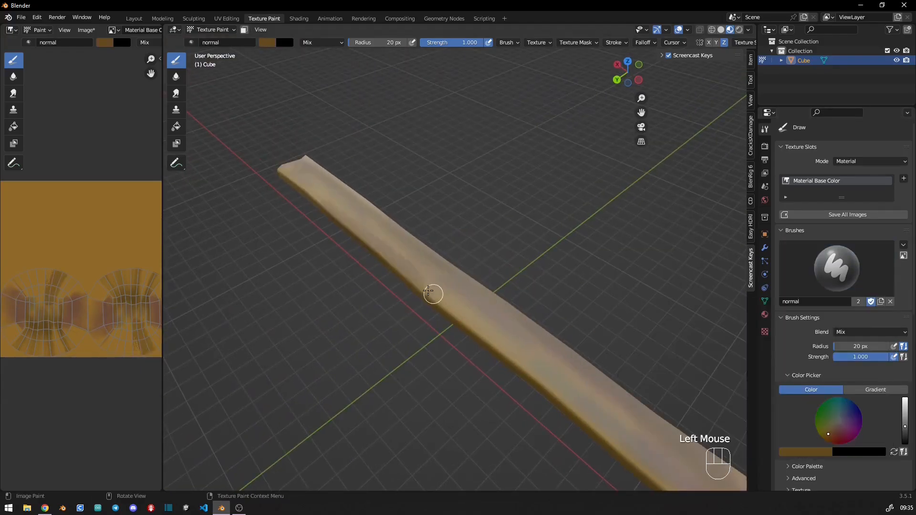
key(ctrl+z)
Paint brown strokes along the plank's top face and long edge with the normal brush.
ctrl+middle_drag(495, 346, 482, 377)
shift+middle_drag(482, 377, 425, 315)
mouse_move(425, 315)
middle_down()
mouse_move(437, 310)
mouse_move(443, 267)
middle_up()
drag(530, 328, 581, 347)
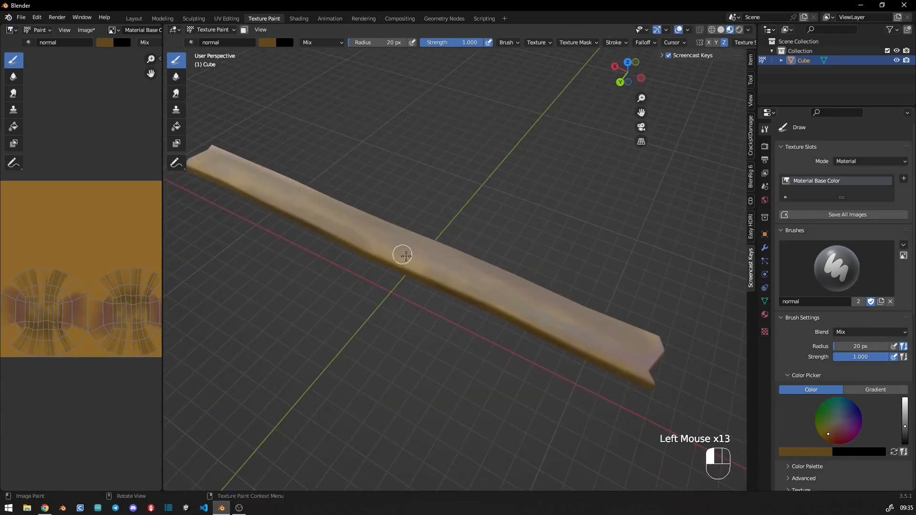
drag(405, 256, 374, 250)
shift+middle_drag(238, 178, 424, 297)
drag(413, 296, 406, 291)
Lighten the brush colour to golden brown and paint highlights along the plank's top face and edges.
mouse_move(352, 304)
middle_down()
mouse_move(539, 301)
mouse_move(520, 291)
middle_up()
mouse_move(520, 291)
ctrl+middle_down()
mouse_move(520, 244)
mouse_move(496, 272)
ctrl+middle_up()
right_click(498, 274)
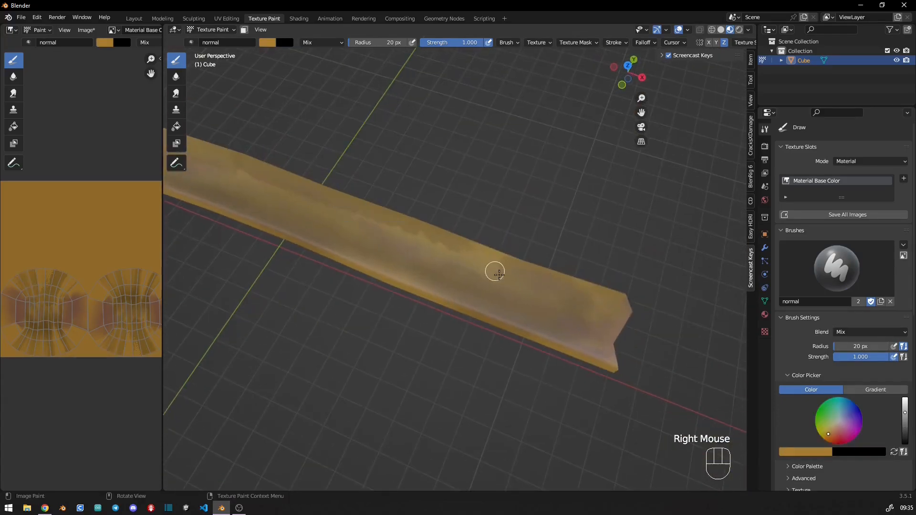
ctrl+middle_drag(372, 295, 381, 329)
shift+middle_drag(381, 329, 448, 355)
middle_drag(448, 355, 451, 329)
mouse_move(458, 319)
mouse_down()
mouse_move(493, 330)
mouse_move(410, 305)
mouse_up()
shift+middle_drag(344, 291, 481, 324)
drag(482, 332, 455, 323)
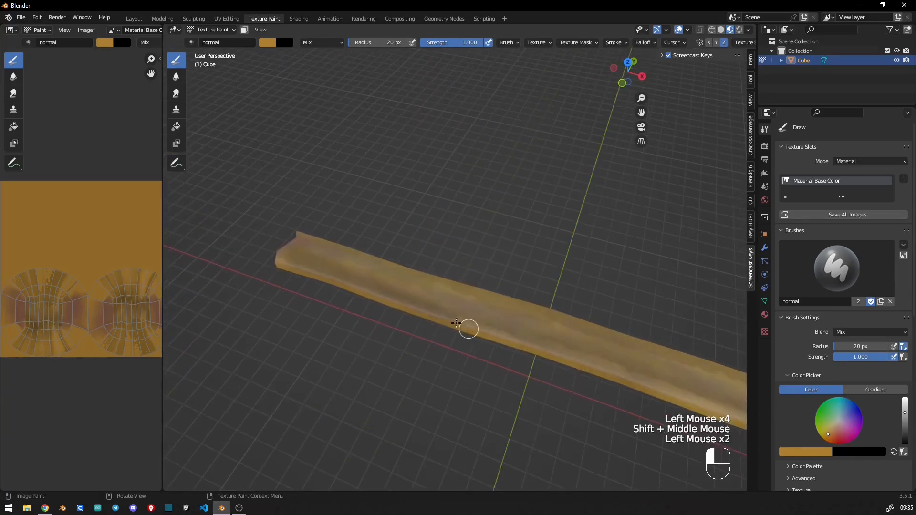
Blend the golden and brown paint along the plank's top face and front edge with the Smear tool.
shift+middle_drag(425, 298, 329, 268)
click(176, 93)
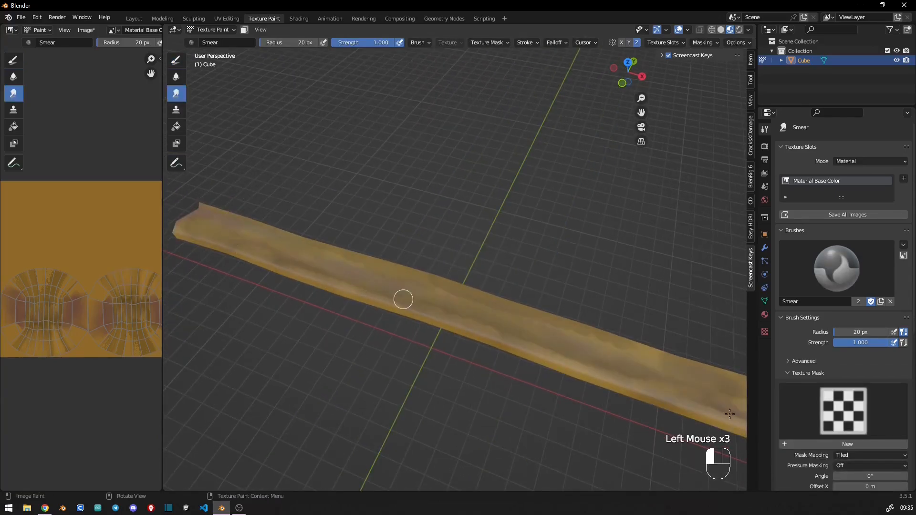
shift+middle_drag(518, 346, 514, 345)
click(513, 345)
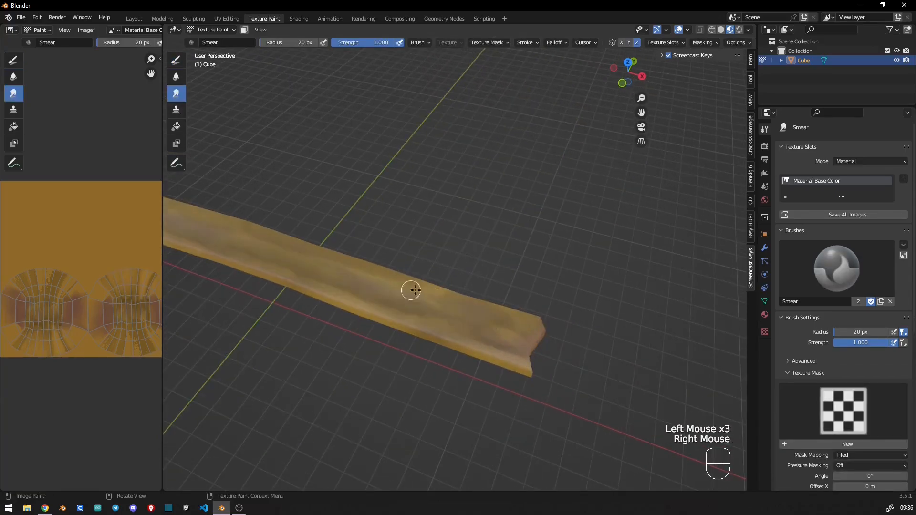
ctrl+middle_drag(398, 329, 391, 296)
drag(422, 320, 411, 313)
shift+middle_drag(264, 282, 310, 292)
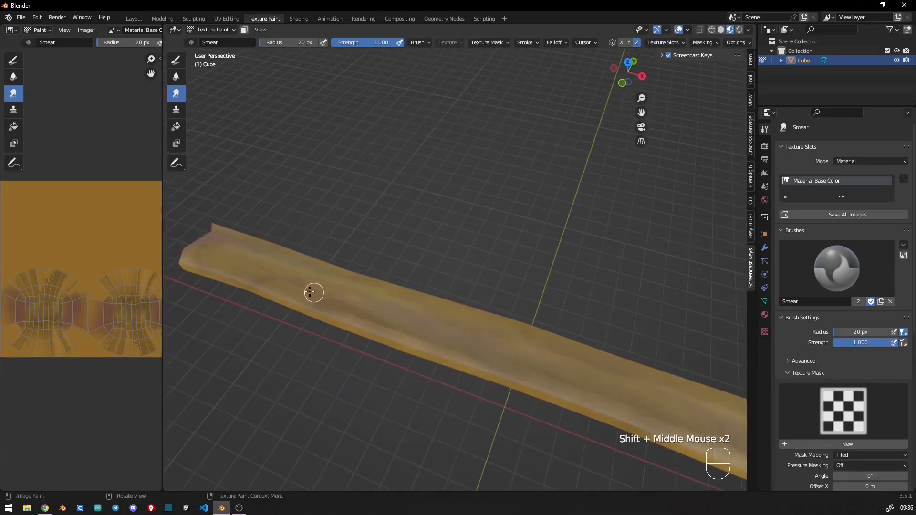
ctrl+middle_drag(423, 295, 424, 329)
shift+middle_drag(456, 305, 424, 294)
middle_drag(465, 279, 431, 275)
shift+middle_drag(482, 314, 429, 296)
ctrl+middle_drag(433, 301, 427, 253)
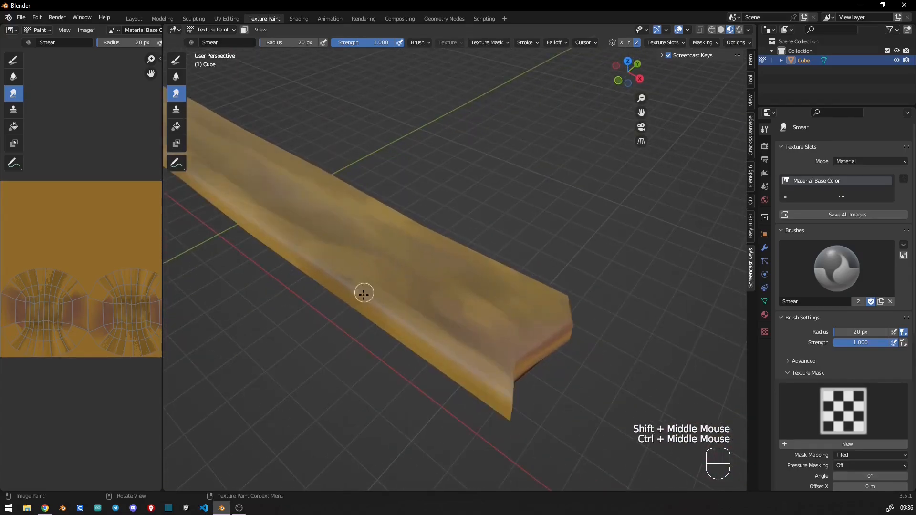
Switch back to the normal Draw brush, brighten its colour to light orange, and set its radius to 3 px.
click(176, 61)
shift+middle_drag(405, 339, 419, 285)
right_click(398, 297)
drag(439, 310, 441, 293)
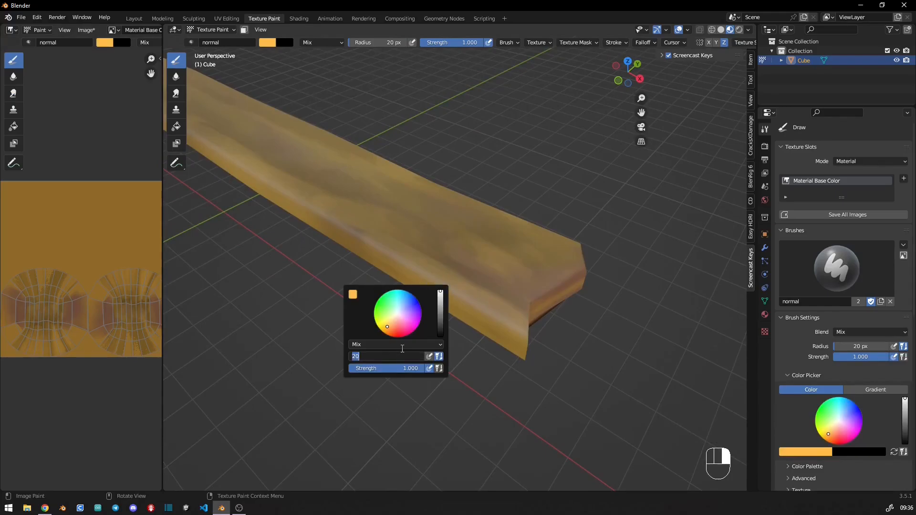
text(3)
key(Return)
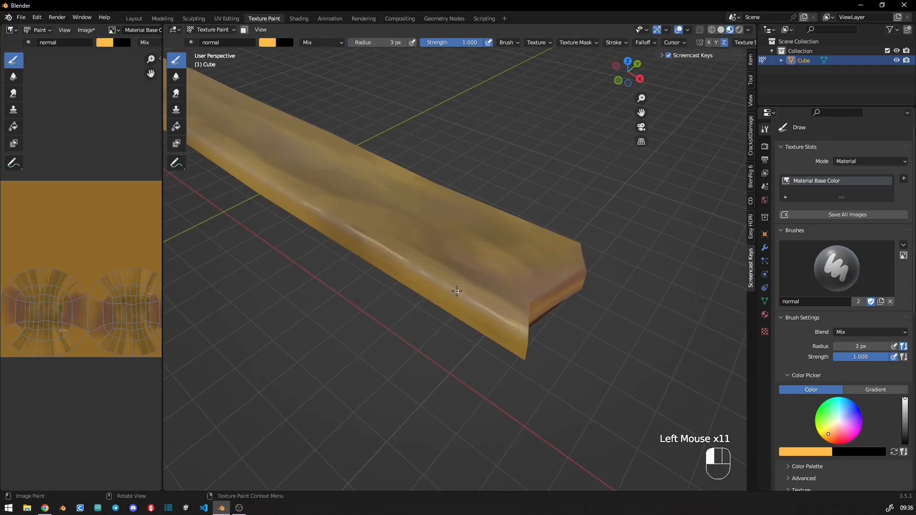
Paint thin light orange highlights along the plank's upper long edge on the -Y side.
ctrl+middle_drag(464, 291, 462, 321)
shift+middle_drag(461, 321, 470, 301)
mouse_move(470, 300)
middle_down()
mouse_move(496, 298)
mouse_move(470, 306)
middle_up()
drag(439, 294, 399, 276)
mouse_move(382, 269)
shift+middle_down()
mouse_move(497, 341)
mouse_move(498, 312)
shift+middle_up()
shift+middle_drag(288, 246, 363, 286)
ctrl+middle_drag(362, 286, 364, 317)
mouse_move(365, 317)
middle_down()
mouse_move(382, 305)
mouse_move(406, 311)
middle_up()
drag(493, 353, 466, 342)
drag(380, 312, 351, 307)
middle_drag(315, 291, 458, 248)
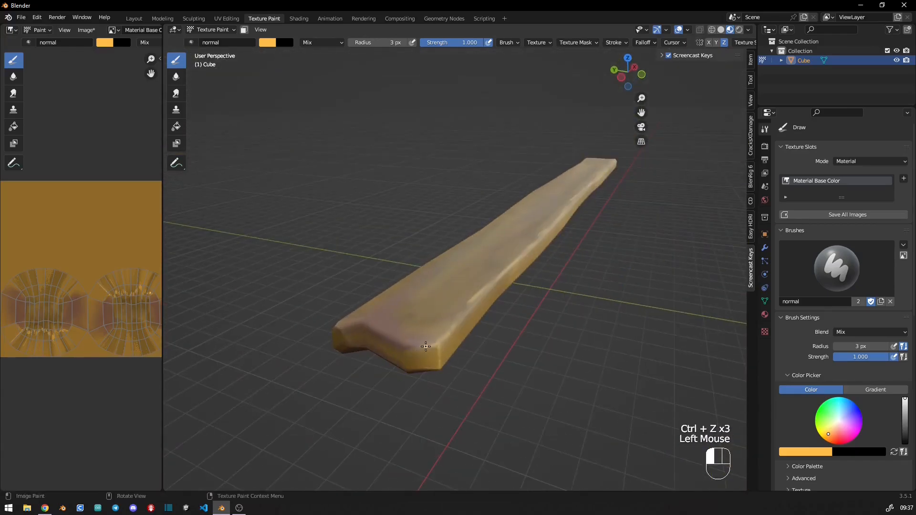
Paint thin highlights around the edges and corners of the plank's -X end face.
drag(405, 361, 401, 356)
drag(399, 353, 394, 350)
middle_drag(394, 349, 411, 329)
shift+middle_drag(396, 372, 414, 348)
middle_drag(414, 348, 413, 364)
ctrl+middle_drag(413, 365, 415, 342)
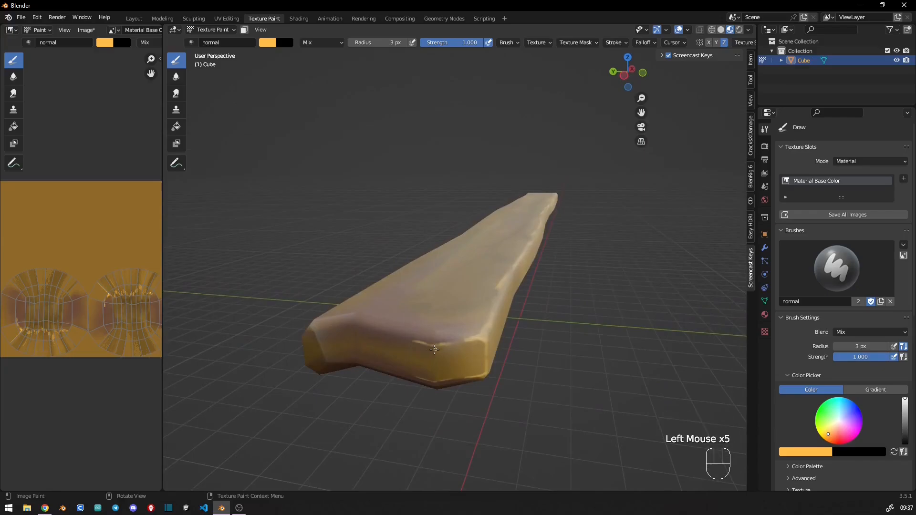
drag(317, 327, 312, 329)
mouse_move(312, 329)
middle_down()
mouse_move(360, 343)
mouse_move(410, 334)
middle_up()
drag(459, 344, 460, 360)
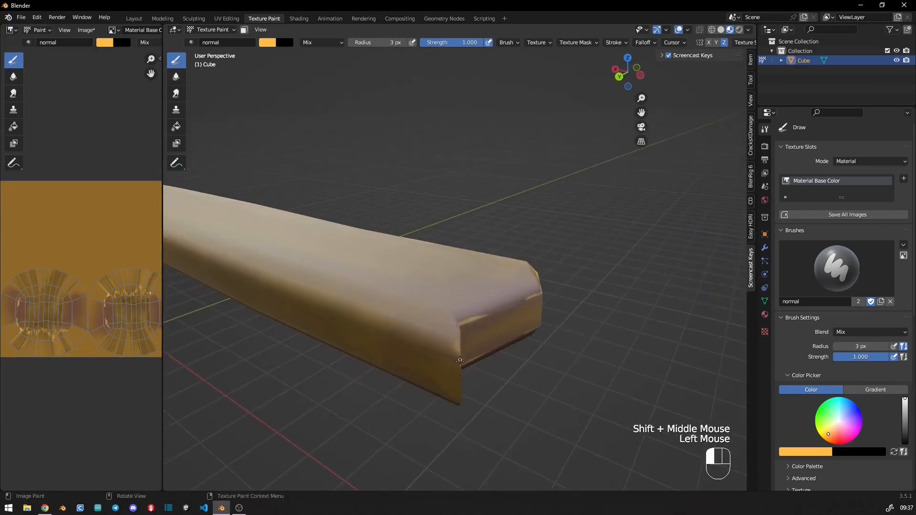
middle_drag(460, 360, 405, 338)
drag(396, 320, 389, 336)
Paint thin highlights along the +Y side's upper long edge, from the -X end across the middle.
middle_drag(388, 336, 469, 341)
drag(506, 344, 460, 337)
ctrl+middle_drag(218, 309, 229, 334)
shift+middle_drag(228, 333, 496, 377)
ctrl+middle_drag(496, 377, 501, 389)
drag(549, 349, 527, 346)
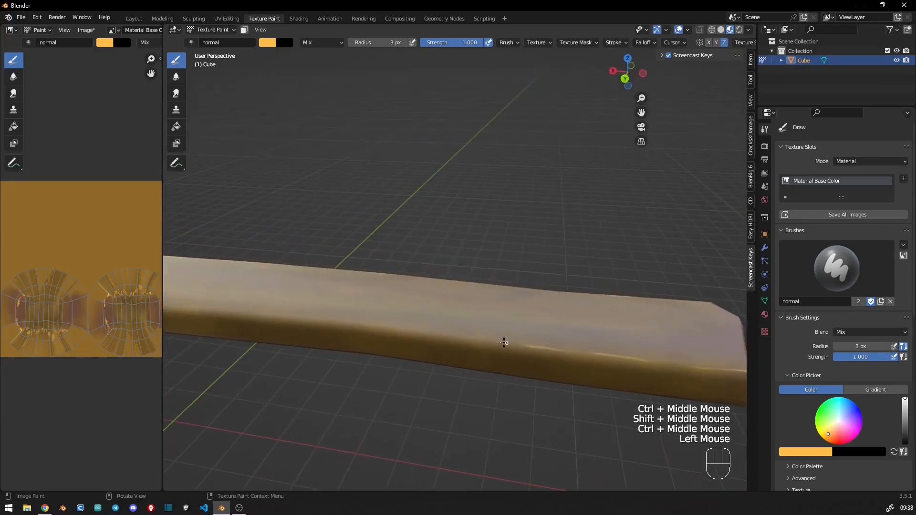
shift+middle_drag(185, 306, 528, 344)
click(528, 344)
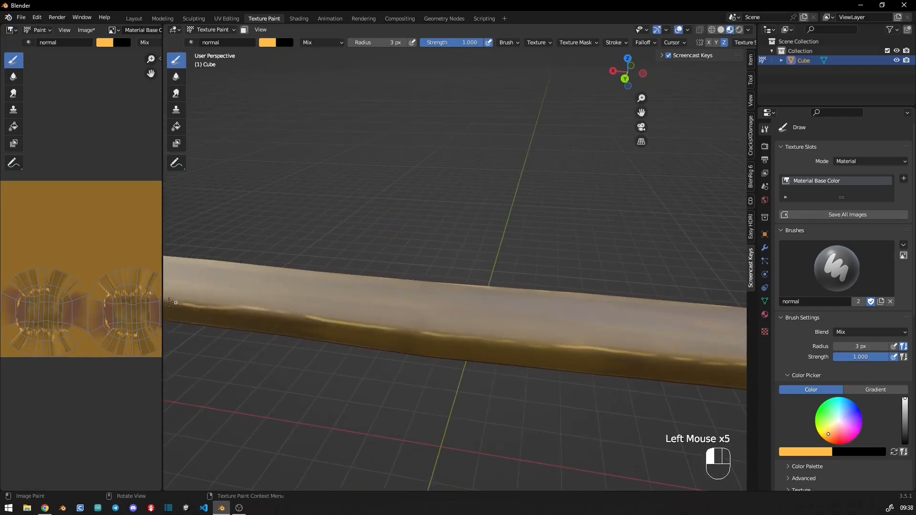
Continue the thin +Y edge highlights towards the plank's +X end.
ctrl+middle_drag(173, 298, 182, 336)
shift+middle_drag(181, 336, 419, 295)
middle_drag(420, 296, 435, 309)
drag(413, 322, 364, 316)
middle_drag(343, 312, 420, 329)
mouse_move(334, 324)
shift+middle_down()
mouse_move(394, 291)
mouse_move(467, 287)
shift+middle_up()
Paint thin highlights along the upper rim and corner edges of the plank's +X end.
drag(443, 335, 425, 341)
click(405, 340)
middle_drag(405, 341, 402, 329)
click(402, 330)
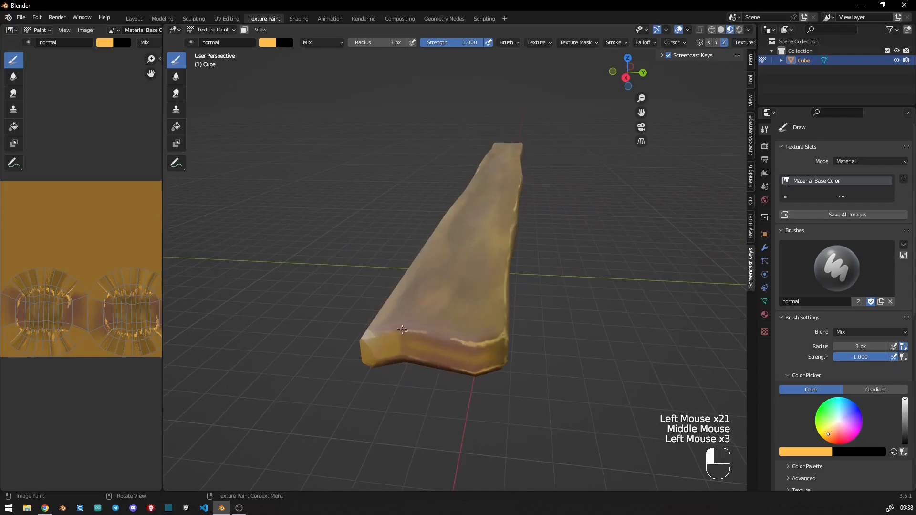
drag(373, 334, 364, 339)
middle_drag(367, 340, 465, 336)
drag(467, 346, 465, 371)
Outline the remaining vertical and lower edges of the +X end face with thin highlights.
middle_drag(465, 367, 482, 350)
drag(486, 351, 482, 360)
mouse_move(482, 358)
middle_down()
mouse_move(419, 317)
mouse_move(431, 324)
middle_up()
drag(438, 357, 440, 327)
click(512, 317)
middle_drag(511, 316, 469, 322)
click(470, 322)
click(470, 322)
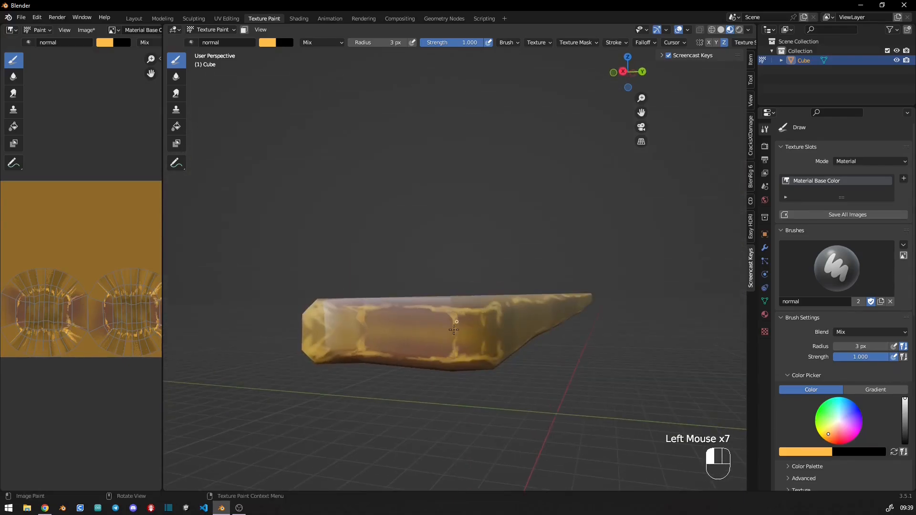
Soften the new highlights around the plank's +X end with the Smear tool.
click(176, 93)
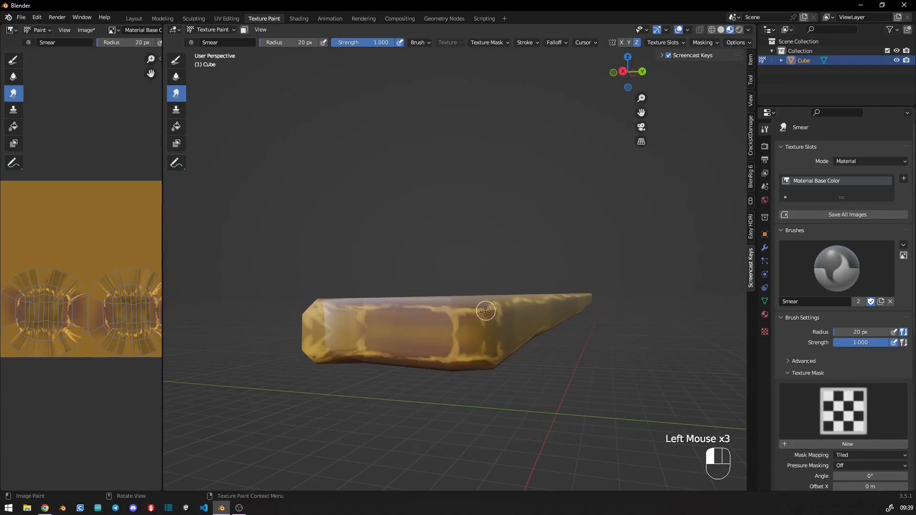
drag(518, 309, 523, 310)
middle_drag(470, 310, 515, 306)
drag(516, 300, 501, 296)
drag(494, 293, 477, 294)
drag(470, 292, 457, 292)
middle_drag(453, 296, 382, 324)
drag(411, 326, 457, 326)
Return to the Draw brush with a 3 px radius and paint more thin highlights around the -X end face's edges.
mouse_move(470, 326)
middle_down()
mouse_move(405, 329)
mouse_move(419, 357)
middle_up()
mouse_move(472, 363)
shift+middle_down()
mouse_move(423, 351)
mouse_move(506, 329)
shift+middle_up()
ctrl+middle_drag(410, 291, 353, 205)
middle_drag(305, 191, 261, 152)
click(176, 60)
mouse_move(492, 273)
mouse_down()
mouse_move(497, 296)
mouse_move(491, 284)
mouse_up()
key(ctrl+z)
right_click(498, 340)
text(3)
key(Return)
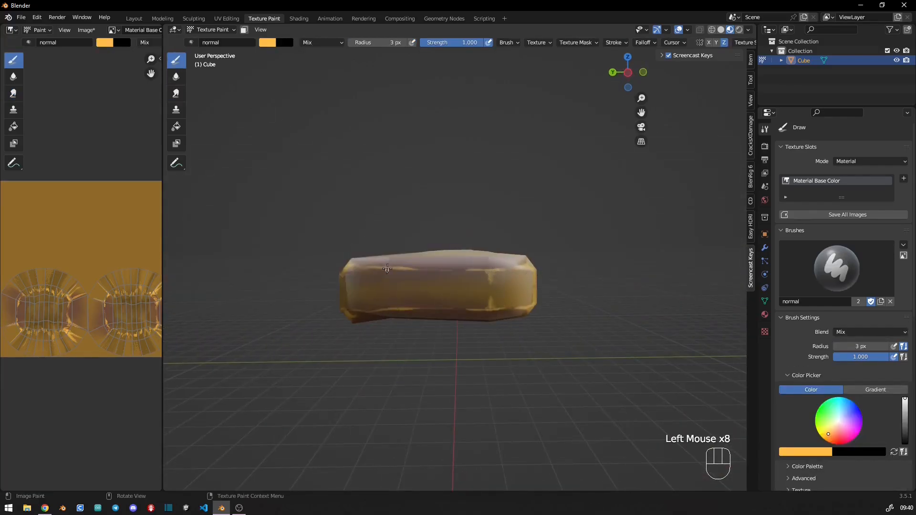
drag(380, 269, 393, 271)
mouse_move(419, 296)
middle_down()
mouse_move(352, 302)
mouse_move(470, 310)
middle_up()
drag(508, 312, 510, 333)
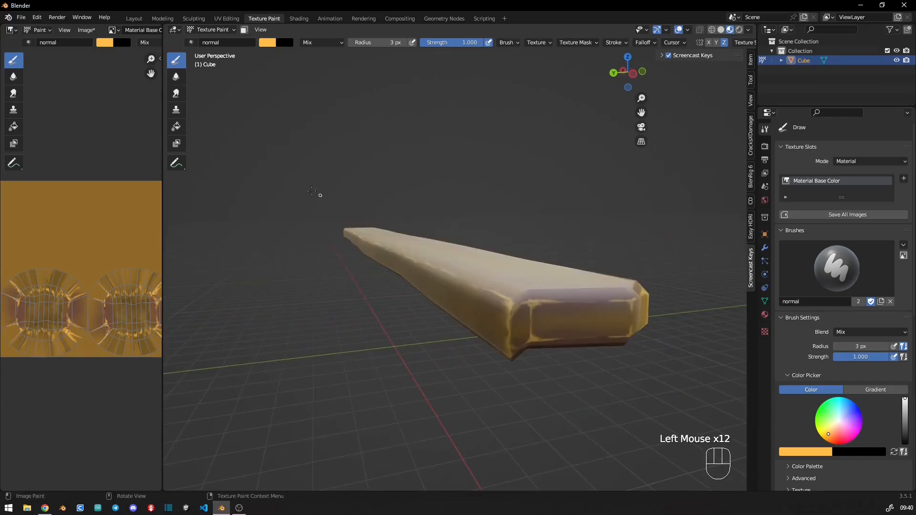
Soften the highlights around the plank's -X end with the Smear tool.
click(176, 93)
drag(518, 302, 510, 329)
mouse_move(511, 329)
middle_down()
mouse_move(366, 308)
mouse_move(402, 330)
middle_up()
mouse_move(317, 306)
middle_down()
mouse_move(452, 315)
mouse_move(460, 331)
middle_up()
click(452, 315)
click(466, 332)
click(454, 307)
ctrl+middle_drag(429, 305, 424, 334)
middle_drag(400, 295, 420, 334)
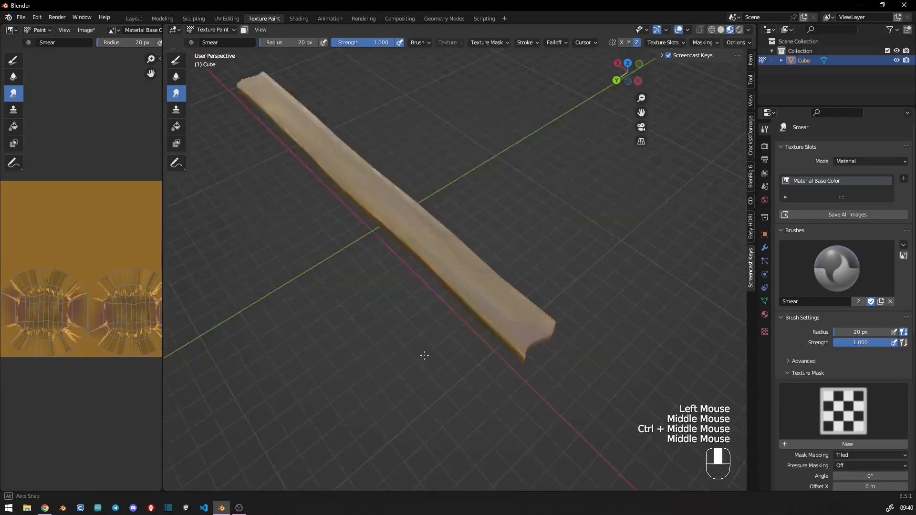
Paint broad light orange strokes on the top face near the -X end with the 20 px Draw brush.
shift+middle_drag(457, 286, 400, 305)
ctrl+middle_drag(401, 329, 401, 306)
middle_drag(486, 306, 414, 312)
middle_drag(429, 310, 392, 305)
mouse_move(420, 305)
shift+middle_down()
mouse_move(405, 306)
mouse_move(397, 319)
shift+middle_up()
click(176, 60)
drag(363, 350, 376, 299)
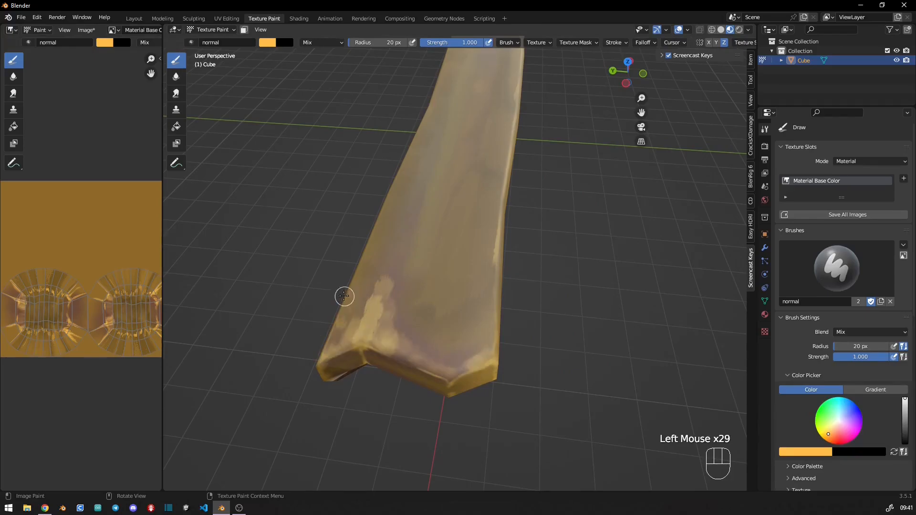
middle_drag(344, 296, 408, 292)
click(506, 310)
click(499, 305)
Paint broad light strokes along the length of the plank's top face.
shift+middle_drag(411, 305, 494, 346)
mouse_move(493, 346)
ctrl+middle_down()
mouse_move(488, 322)
mouse_move(487, 334)
ctrl+middle_up()
mouse_move(402, 252)
mouse_down()
mouse_move(278, 176)
mouse_move(344, 216)
mouse_up()
shift+middle_drag(334, 222, 382, 276)
drag(422, 287, 292, 196)
mouse_move(305, 210)
shift+middle_down()
mouse_move(355, 244)
mouse_move(357, 234)
shift+middle_up()
shift+middle_drag(405, 267, 467, 310)
click(490, 336)
drag(490, 335, 324, 217)
drag(325, 217, 377, 253)
Add broad light strokes to the top face near the plank's +X end.
middle_drag(535, 364, 616, 348)
shift+middle_drag(457, 295, 420, 200)
ctrl+middle_drag(420, 229, 420, 267)
middle_drag(420, 267, 400, 286)
drag(376, 337, 348, 325)
middle_drag(344, 329, 415, 343)
mouse_move(400, 353)
shift+middle_down()
mouse_move(420, 340)
mouse_move(420, 305)
shift+middle_up()
middle_drag(420, 305, 431, 312)
shift+middle_drag(432, 312, 406, 277)
middle_drag(405, 276, 508, 372)
drag(482, 355, 506, 375)
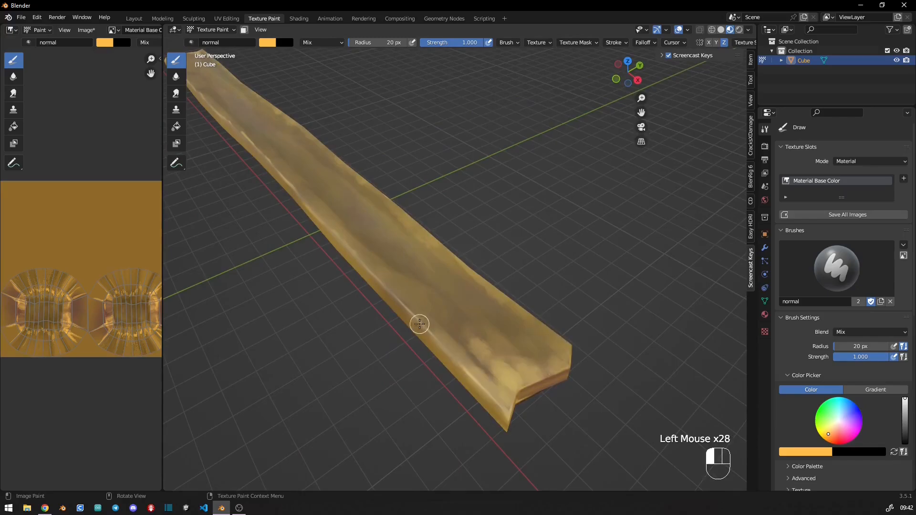
Paint light patches along the top face towards the plank's -X end.
middle_drag(460, 355, 504, 352)
shift+middle_drag(363, 248, 458, 296)
drag(377, 292, 257, 263)
shift+middle_drag(286, 267, 429, 310)
drag(229, 252, 356, 281)
click(359, 281)
middle_drag(363, 281, 401, 296)
mouse_move(400, 295)
shift+middle_down()
mouse_move(386, 267)
mouse_move(413, 292)
shift+middle_up()
mouse_move(382, 262)
mouse_down()
mouse_move(521, 315)
mouse_move(517, 328)
mouse_move(553, 347)
mouse_up()
key(ctrl+z)
key(ctrl+z)
key(ctrl+z)
key(ctrl+z)
key(ctrl+z)
Dab scattered light golden patches across the top face's middle and +X end.
drag(607, 361, 623, 375)
shift+middle_drag(620, 374, 496, 321)
shift+middle_drag(520, 334, 380, 273)
drag(326, 249, 344, 258)
drag(369, 273, 400, 287)
drag(534, 374, 582, 391)
drag(608, 379, 635, 392)
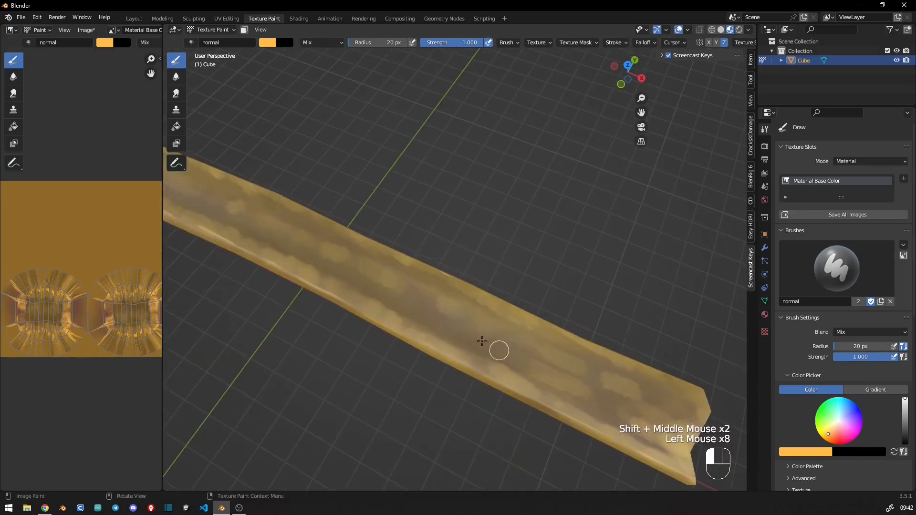
Break up the top face's light patches with Clone brush strokes from the plank's middle towards its -X end.
click(176, 110)
drag(271, 237, 484, 341)
shift+middle_drag(267, 229, 443, 328)
drag(333, 272, 381, 303)
drag(403, 319, 458, 346)
shift+middle_drag(301, 271, 452, 338)
drag(419, 326, 611, 422)
click(391, 311)
drag(392, 311, 429, 330)
Work Clone brush streaks along the top face from the middle to the plank's +X end.
shift+middle_drag(538, 367, 410, 302)
shift+middle_drag(539, 350, 423, 292)
drag(440, 296, 513, 326)
drag(355, 289, 439, 336)
shift+middle_drag(506, 339, 368, 262)
drag(378, 267, 496, 352)
drag(506, 353, 583, 377)
drag(520, 341, 568, 361)
drag(535, 334, 589, 355)
shift+middle_drag(539, 338, 539, 366)
drag(519, 360, 572, 381)
drag(549, 367, 601, 388)
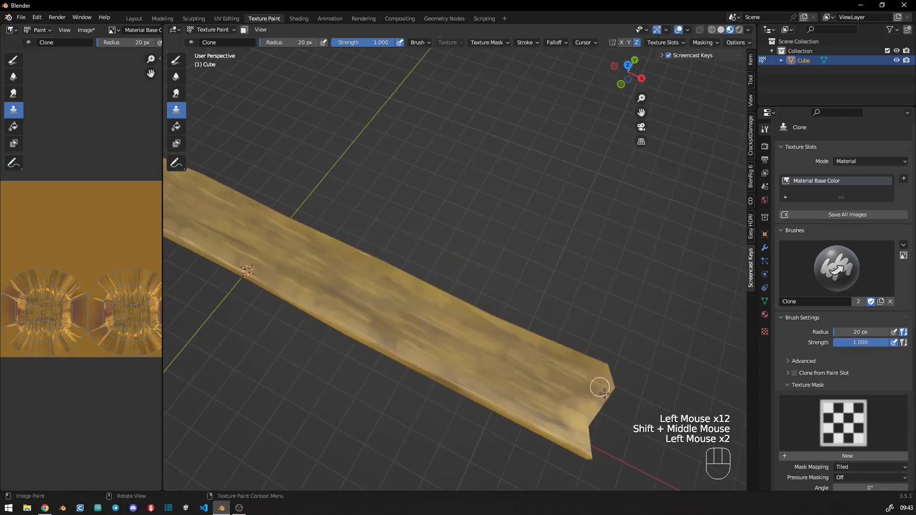
Add another pass of short Clone brush streaks along the top face, working back towards the -X end.
shift+middle_drag(334, 293, 467, 354)
drag(444, 345, 481, 365)
drag(381, 317, 429, 341)
drag(315, 286, 353, 308)
shift+middle_drag(296, 287, 476, 374)
drag(477, 364, 539, 391)
drag(372, 310, 420, 336)
drag(306, 276, 278, 264)
drag(442, 298, 260, 261)
Blend the grain around the plank's -X end with short Clone brush strokes on the top face and end edges.
mouse_move(268, 263)
middle_down()
mouse_move(503, 278)
mouse_move(410, 281)
middle_up()
middle_drag(411, 268, 458, 296)
ctrl+middle_drag(448, 310, 443, 281)
mouse_move(457, 310)
shift+middle_down()
mouse_move(390, 287)
mouse_move(415, 267)
shift+middle_up()
drag(405, 234, 422, 247)
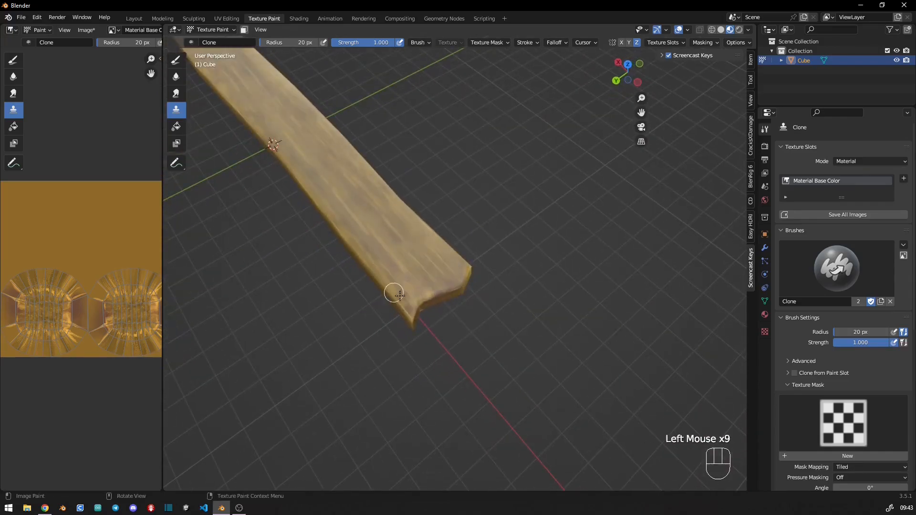
drag(394, 292, 370, 257)
middle_drag(477, 305, 329, 238)
ctrl+middle_drag(429, 305, 429, 276)
middle_drag(429, 286, 448, 295)
drag(449, 317, 465, 333)
mouse_move(468, 336)
mouse_down()
mouse_move(466, 316)
mouse_move(477, 312)
mouse_up()
Paint light Draw brush strokes across the plank's -X end.
click(176, 60)
drag(441, 310, 405, 327)
middle_drag(406, 324, 472, 321)
mouse_move(437, 315)
mouse_down()
mouse_move(378, 310)
mouse_move(405, 311)
mouse_up()
Blend the paint on the plank's -X end face and its edges with the Smear brush.
click(176, 76)
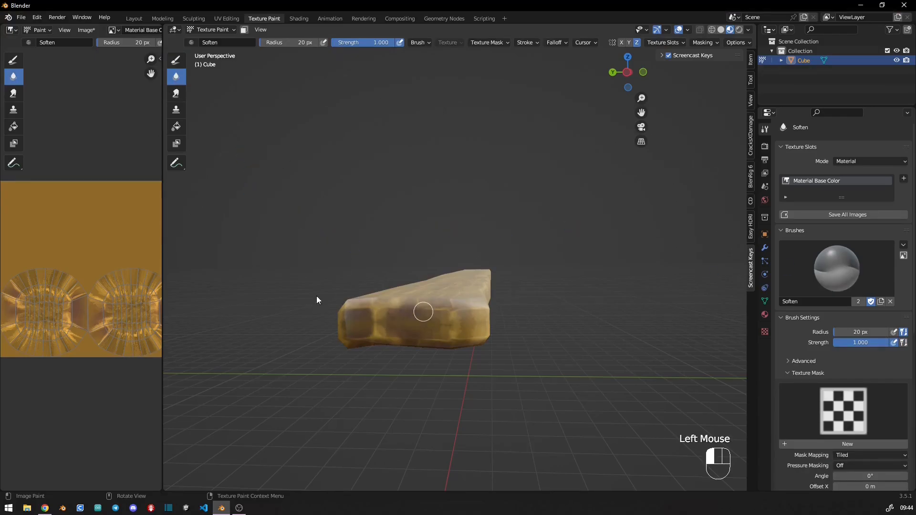
click(176, 93)
middle_drag(453, 367, 428, 373)
ctrl+middle_drag(427, 376, 426, 344)
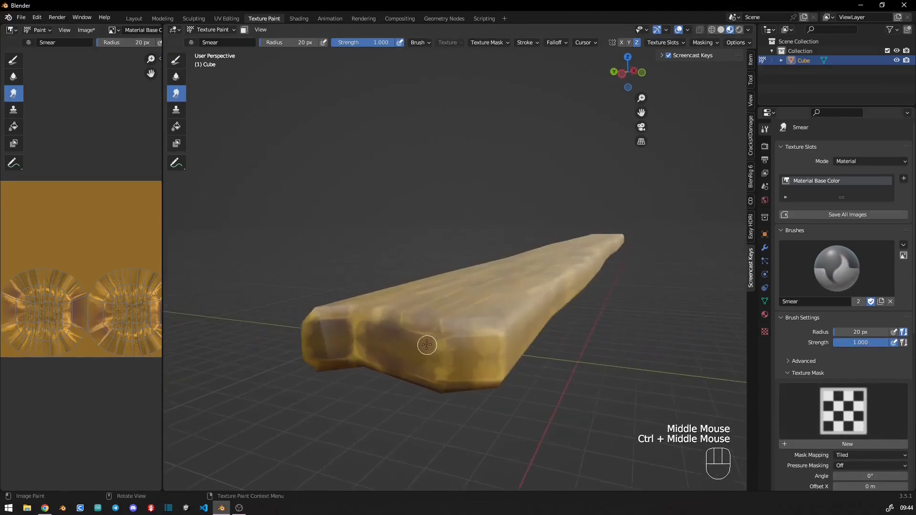
middle_drag(363, 350, 329, 360)
drag(329, 359, 355, 370)
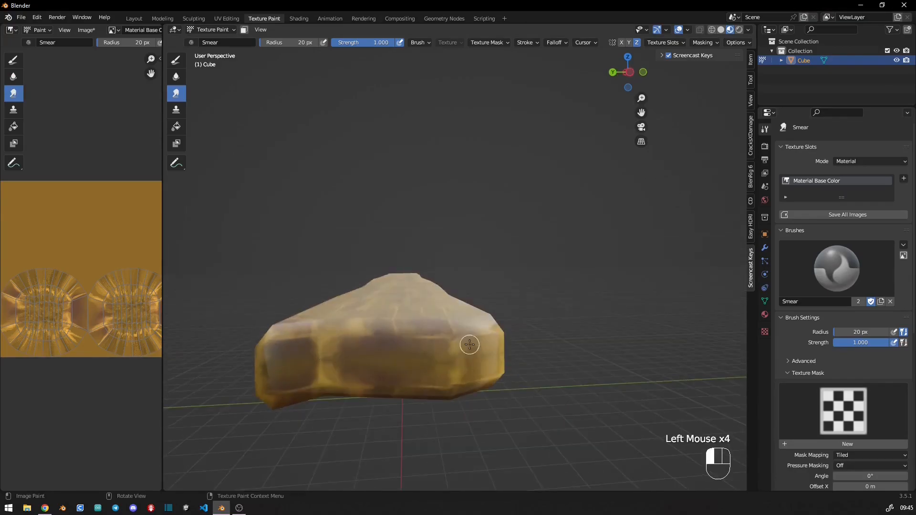
middle_drag(469, 344, 448, 355)
drag(447, 355, 460, 383)
middle_drag(431, 335, 470, 351)
mouse_move(470, 351)
ctrl+middle_down()
mouse_move(469, 372)
mouse_move(429, 353)
ctrl+middle_up()
mouse_move(429, 353)
ctrl+middle_down()
mouse_move(435, 337)
mouse_move(363, 348)
ctrl+middle_up()
mouse_move(326, 329)
mouse_down()
mouse_move(321, 348)
mouse_move(367, 328)
mouse_move(402, 328)
mouse_up()
Paint light golden highlights over the plank's end edges with the Draw brush.
click(176, 61)
mouse_move(402, 333)
middle_down()
mouse_move(378, 323)
mouse_move(405, 377)
middle_up()
middle_drag(406, 376, 372, 343)
mouse_move(329, 319)
mouse_down()
mouse_move(310, 313)
mouse_move(425, 306)
mouse_up()
drag(282, 352, 286, 310)
mouse_move(406, 326)
middle_down()
mouse_move(350, 318)
mouse_move(363, 313)
middle_up()
shift+middle_drag(363, 312, 405, 329)
middle_drag(405, 329, 377, 305)
drag(420, 310, 429, 298)
mouse_move(410, 310)
middle_down()
mouse_move(458, 310)
mouse_move(425, 307)
middle_up()
Touch up the plank's +X end face using the Smear, Clone and Draw brushes.
click(176, 93)
drag(408, 323, 422, 282)
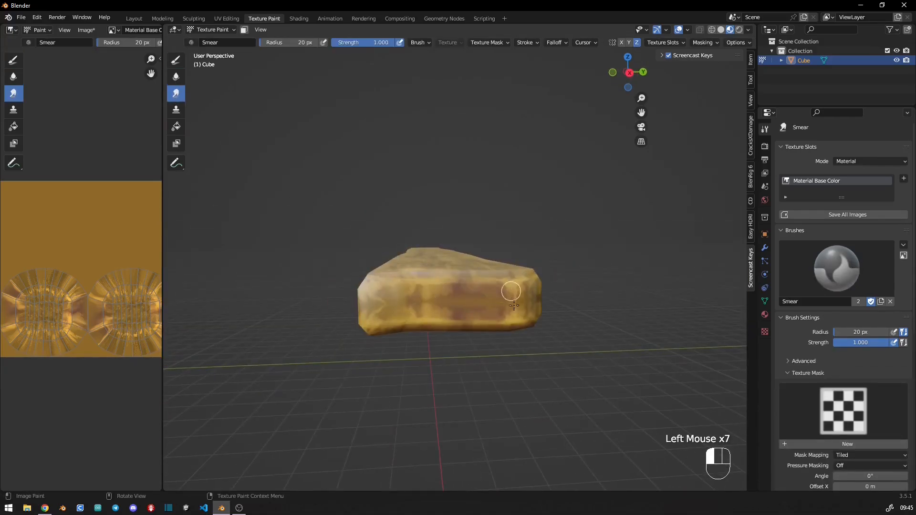
click(175, 110)
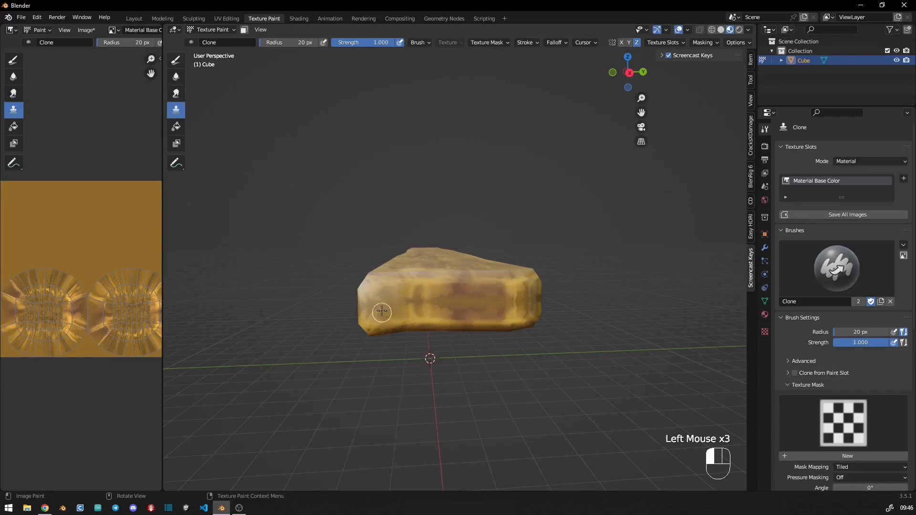
click(176, 61)
drag(376, 310, 382, 306)
middle_drag(406, 314, 382, 310)
Paint long light strokes along the full length of the plank's long side face in the front view.
mouse_move(382, 310)
shift+middle_down()
mouse_move(444, 338)
mouse_move(337, 320)
mouse_move(420, 321)
shift+middle_up()
middle_drag(420, 320, 472, 303)
key(KP_2)
key(KP_1)
shift+middle_drag(393, 283, 353, 267)
shift+middle_drag(296, 357, 281, 320)
drag(242, 320, 607, 318)
shift+middle_drag(607, 318, 338, 301)
drag(337, 300, 563, 301)
shift+middle_drag(563, 302, 241, 286)
drag(296, 285, 546, 281)
shift+middle_drag(527, 280, 295, 289)
drag(334, 287, 654, 286)
Set up the hard Draw brush with black colour and a 3 px radius for painting cracks.
mouse_move(572, 291)
middle_down()
mouse_move(505, 329)
mouse_move(420, 296)
middle_up()
ctrl+middle_drag(420, 296, 415, 353)
mouse_move(415, 353)
middle_down()
mouse_move(305, 341)
mouse_move(405, 336)
middle_up()
ctrl+middle_drag(405, 337, 412, 314)
shift+middle_drag(412, 314, 423, 326)
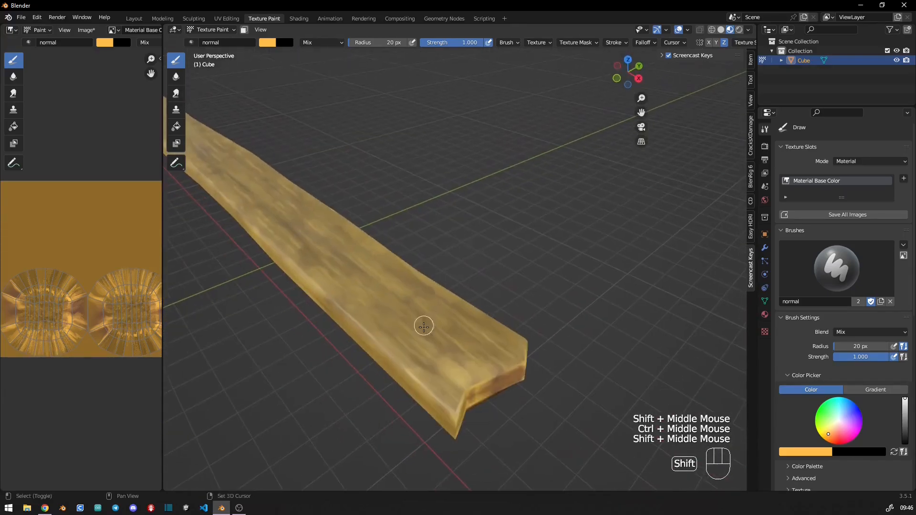
click(267, 45)
right_click(296, 150)
drag(347, 83, 348, 108)
click(837, 268)
click(605, 317)
right_click(521, 322)
drag(522, 322, 515, 322)
right_click(530, 328)
Paint thin black cracks along the grain of the top face near the plank's +X end.
drag(575, 282, 578, 315)
ctrl+middle_drag(470, 415, 472, 363)
mouse_move(472, 363)
shift+middle_down()
mouse_move(444, 370)
mouse_move(346, 313)
shift+middle_up()
drag(311, 274, 317, 289)
middle_drag(317, 289, 307, 248)
drag(305, 254, 309, 290)
middle_drag(309, 290, 419, 364)
drag(533, 344, 479, 326)
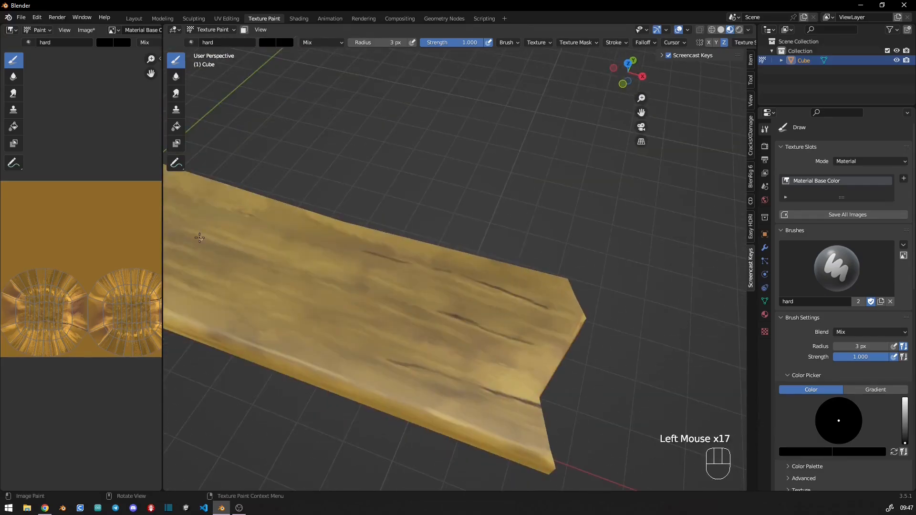
Continue the thin black grain cracks on the top face from the +X end towards the middle.
shift+middle_drag(308, 286, 343, 304)
drag(342, 305, 439, 341)
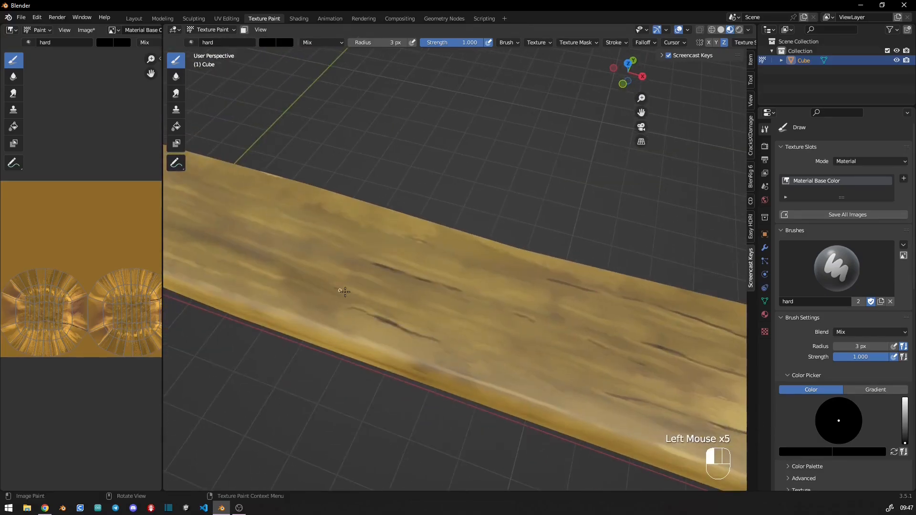
drag(344, 291, 391, 309)
drag(415, 317, 457, 331)
shift+middle_drag(212, 206, 403, 289)
drag(317, 327, 382, 351)
drag(329, 333, 387, 352)
shift+middle_drag(283, 269, 369, 317)
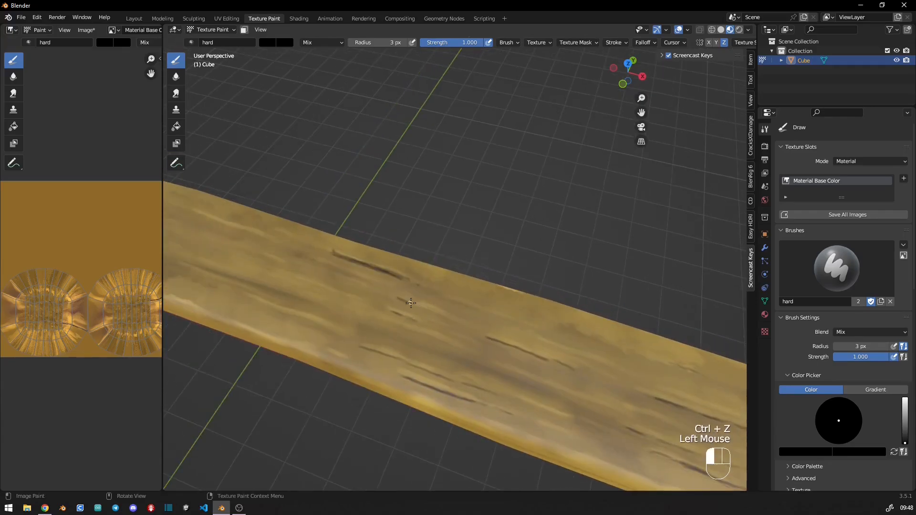
Paint staggered thin black cracks along the grain across the middle of the top face.
shift+middle_drag(270, 303, 327, 306)
drag(352, 320, 402, 339)
drag(284, 285, 338, 309)
middle_drag(281, 285, 270, 282)
shift+middle_drag(268, 241, 382, 316)
drag(398, 296, 467, 327)
drag(439, 314, 478, 332)
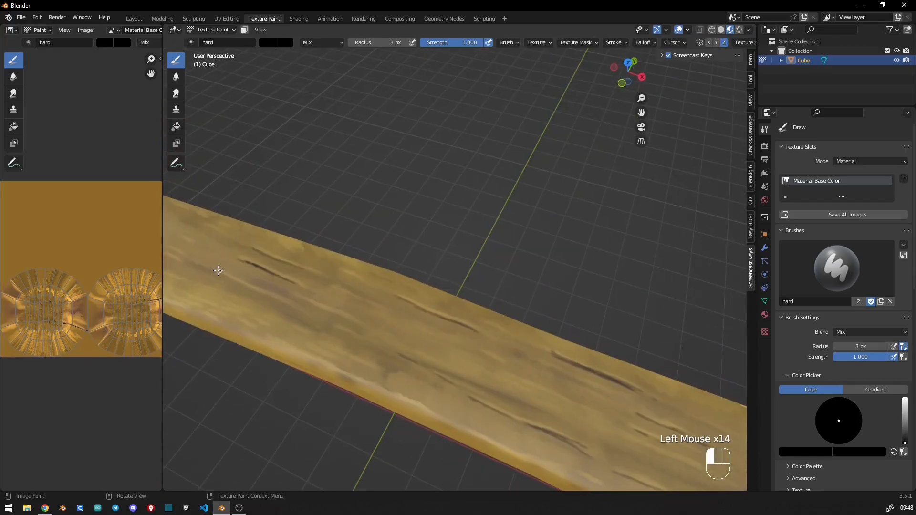
Add short black grain cracks to the top face just past the middle towards the -X end.
drag(268, 296, 295, 308)
middle_drag(294, 305, 281, 302)
shift+middle_drag(281, 302, 378, 344)
drag(370, 310, 401, 326)
shift+middle_drag(353, 319, 394, 337)
drag(355, 304, 395, 326)
Finish the thin black grain cracks on the last stretch of the top face up to the -X end.
shift+middle_drag(353, 305, 453, 355)
middle_drag(453, 355, 457, 338)
shift+middle_drag(475, 360, 454, 342)
drag(456, 344, 480, 357)
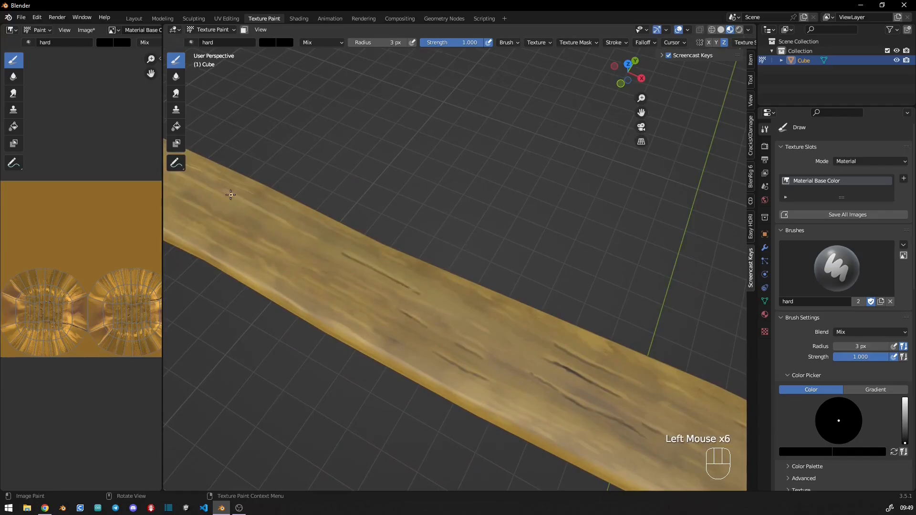
shift+middle_drag(264, 281, 365, 304)
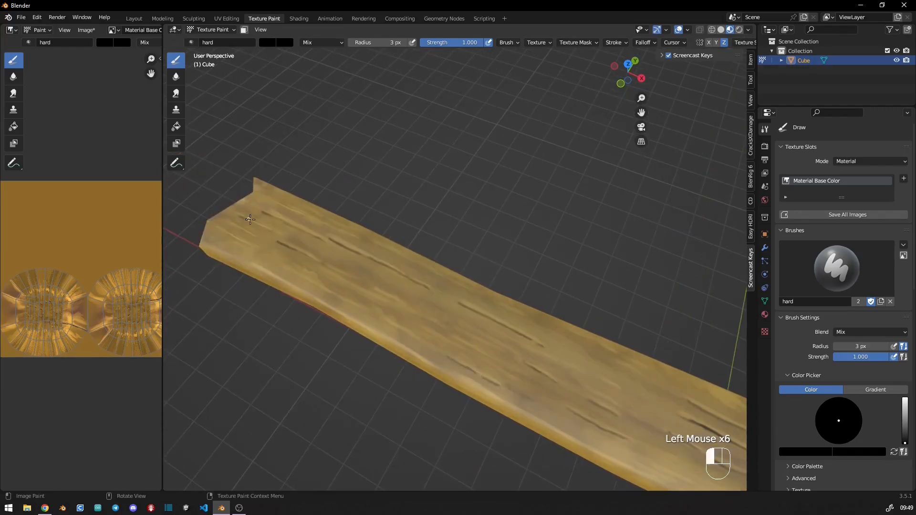
drag(396, 304, 413, 315)
Paint a black crack on the top face running into the notch at the plank's -X end.
mouse_move(446, 330)
middle_down()
mouse_move(586, 297)
mouse_move(539, 306)
middle_up()
shift+middle_drag(525, 329, 374, 278)
mouse_move(453, 329)
middle_down()
mouse_move(369, 313)
mouse_move(417, 345)
middle_up()
double_click(417, 344)
drag(410, 336, 426, 351)
Extend the notch crack vertically down the plank's -X end face in black.
middle_drag(424, 358, 372, 324)
drag(375, 306, 374, 329)
drag(374, 329, 375, 352)
drag(374, 344, 375, 357)
drag(374, 351, 373, 332)
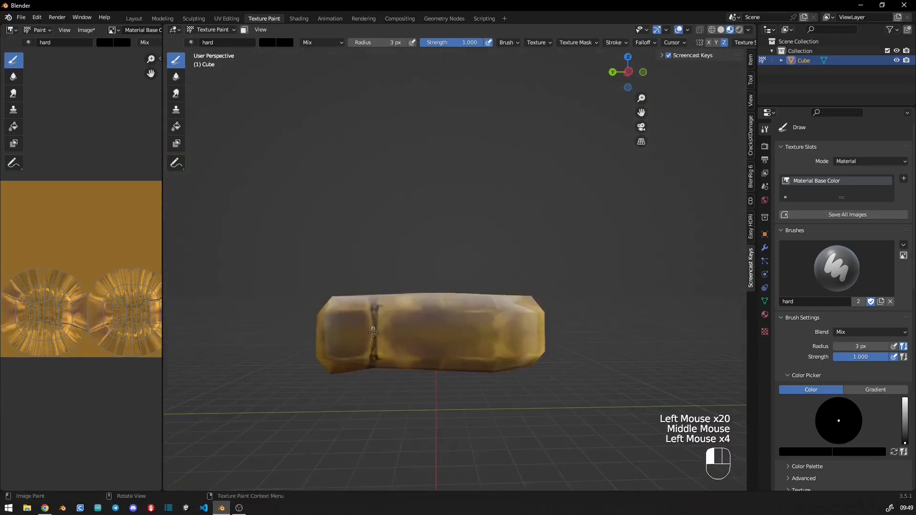
Smear the notch crack on the top face and -X end face, setting the Smear brush radius to 20 px.
mouse_move(374, 317)
middle_down()
mouse_move(429, 305)
mouse_move(477, 267)
middle_up()
click(176, 93)
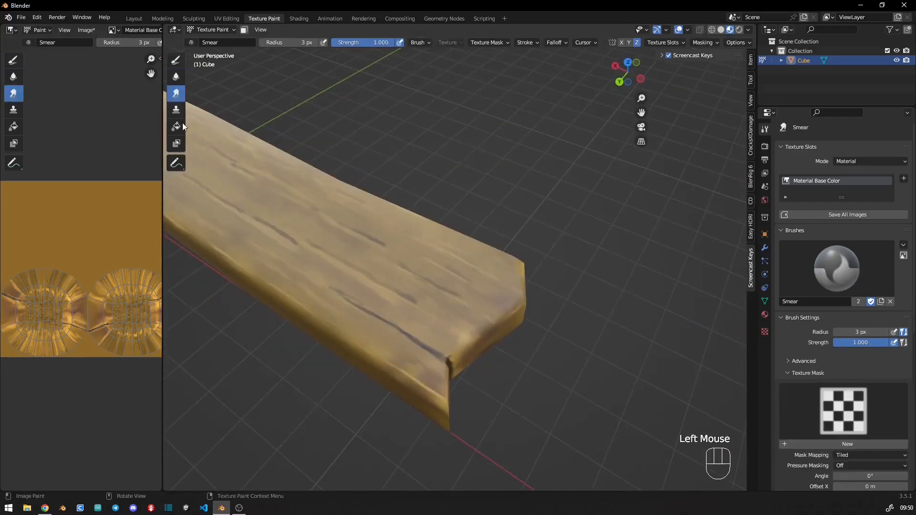
drag(389, 325, 372, 314)
drag(405, 335, 426, 348)
middle_drag(425, 347, 371, 303)
drag(372, 305, 372, 291)
drag(372, 292, 369, 301)
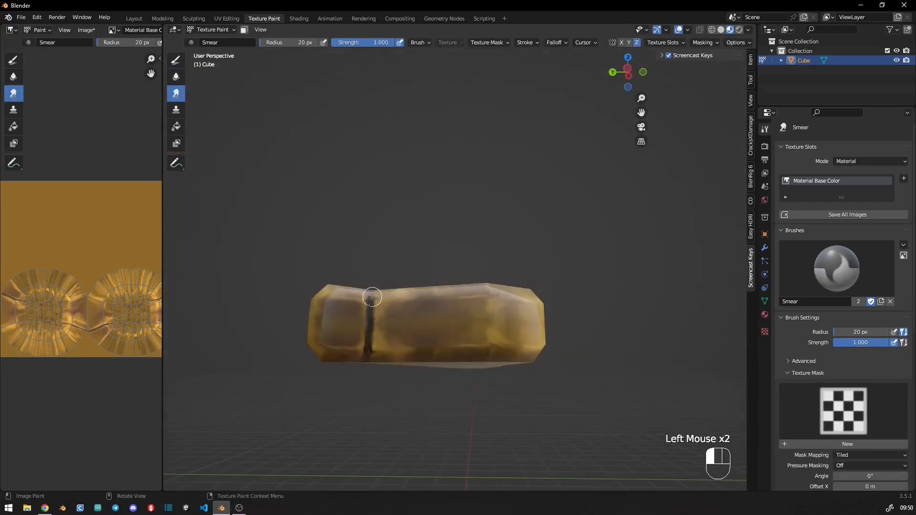
middle_drag(370, 334, 429, 363)
mouse_move(415, 286)
ctrl+middle_down()
mouse_move(409, 305)
mouse_move(429, 296)
ctrl+middle_up()
shift+middle_drag(381, 267, 467, 315)
middle_drag(429, 286, 486, 277)
ctrl+middle_drag(419, 314, 420, 281)
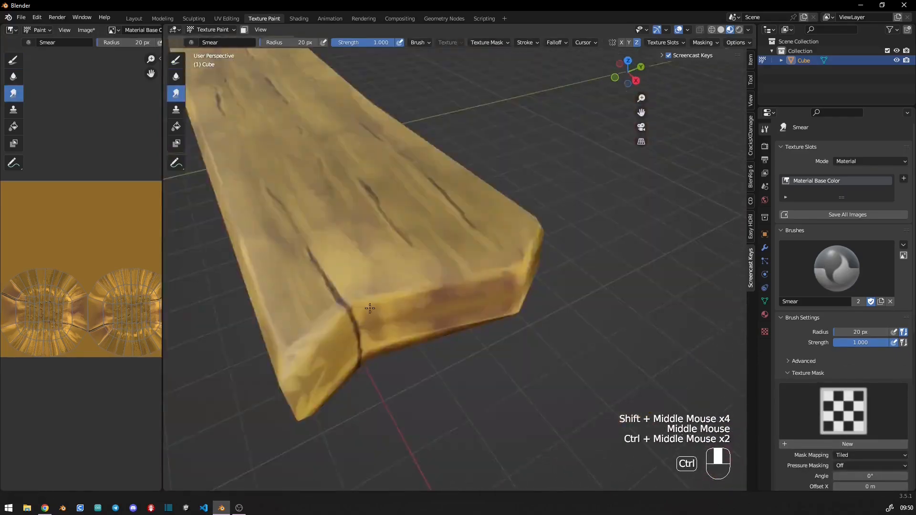
Smear one more short stretch of the crack beside the notch at the plank's -X end.
middle_drag(382, 306, 420, 291)
shift+middle_drag(381, 310, 394, 281)
drag(395, 281, 406, 291)
Paint the first thin black grain cracks on the plank's front side with the hard Draw brush, radius set to 3 px.
middle_drag(405, 305, 458, 353)
ctrl+middle_drag(425, 362, 423, 456)
shift+middle_drag(372, 334, 444, 329)
mouse_move(430, 329)
ctrl+middle_down()
mouse_move(428, 360)
mouse_move(408, 263)
ctrl+middle_up()
key(KP_1)
mouse_move(281, 329)
middle_down()
mouse_move(272, 276)
mouse_move(281, 248)
middle_up()
key(KP_1)
shift+middle_drag(282, 248, 334, 258)
ctrl+middle_drag(329, 305, 329, 257)
shift+middle_drag(296, 286, 382, 324)
click(176, 61)
right_click(282, 127)
drag(267, 184, 249, 184)
drag(502, 328, 534, 328)
drag(525, 328, 548, 328)
drag(534, 328, 558, 329)
Continue the thin black grain cracks along the middle stretch of the plank's front side.
shift+middle_drag(535, 330, 339, 324)
shift+middle_drag(449, 323, 251, 319)
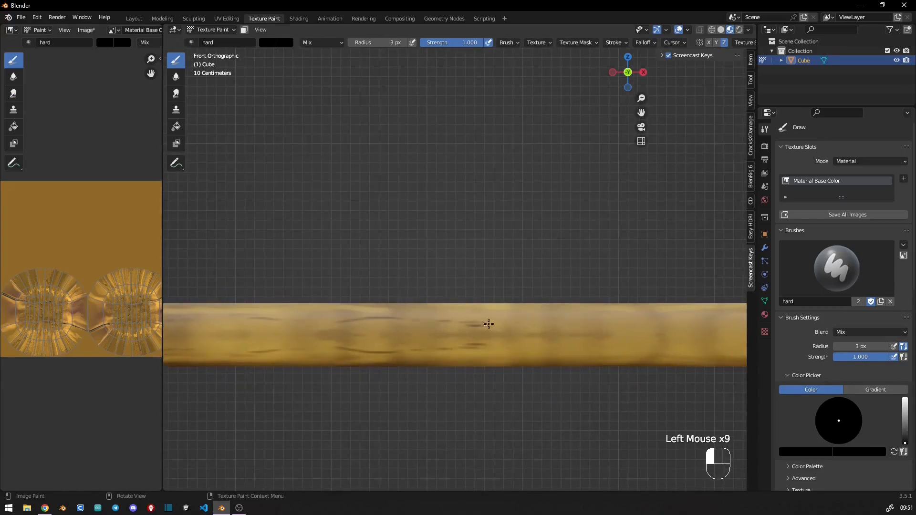
shift+middle_drag(596, 322, 215, 307)
drag(280, 306, 315, 304)
drag(471, 302, 537, 301)
shift+middle_drag(601, 304, 214, 303)
drag(405, 302, 462, 301)
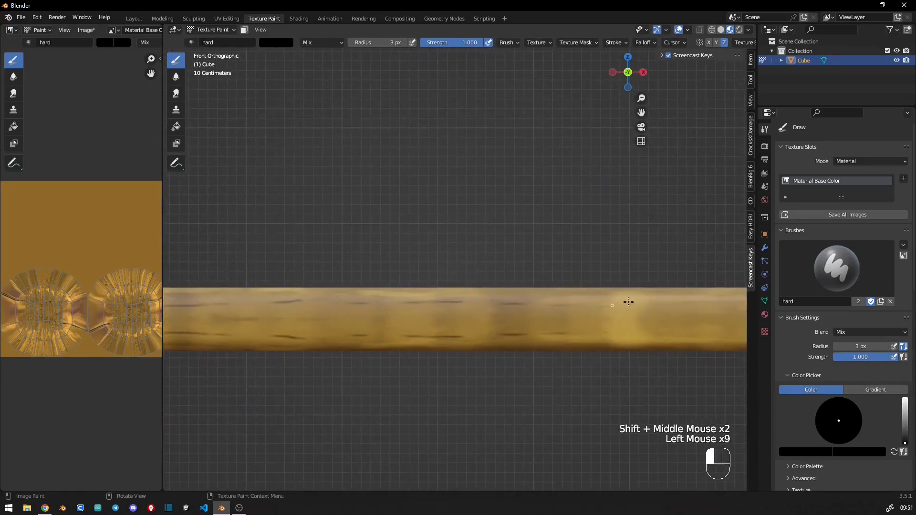
Paint short black grain cracks along the remaining stretch of the front side toward the +X end.
shift+middle_drag(573, 305, 347, 306)
drag(237, 318, 266, 318)
drag(510, 299, 538, 299)
drag(510, 339, 540, 339)
shift+middle_drag(668, 319, 317, 315)
drag(405, 324, 468, 324)
shift+middle_drag(625, 302, 267, 297)
drag(336, 318, 364, 319)
Add a few more short black cracks near the upper edge of the front side's -X half.
ctrl+middle_drag(424, 296, 420, 353)
shift+middle_drag(267, 305, 592, 310)
shift+middle_drag(267, 306, 572, 310)
ctrl+middle_drag(453, 334, 453, 286)
shift+middle_drag(295, 296, 620, 282)
drag(430, 285, 450, 285)
drag(503, 284, 532, 285)
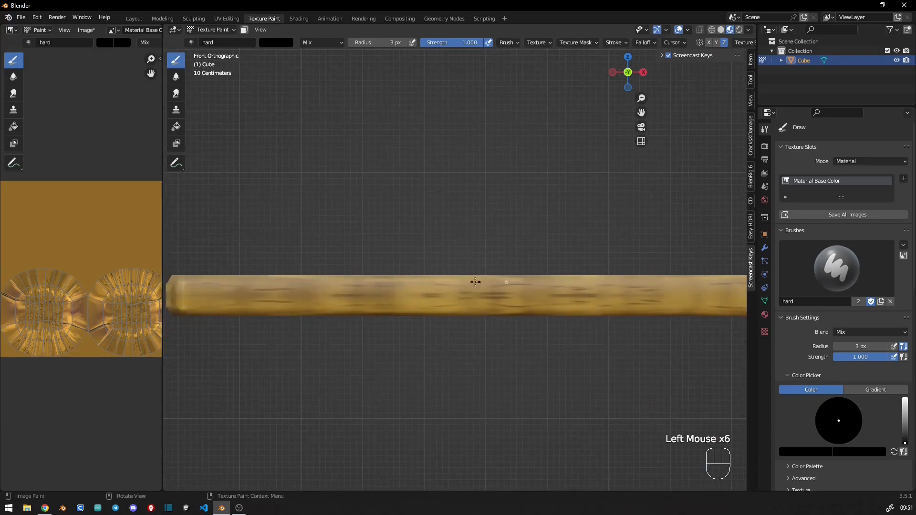
ctrl+middle_drag(233, 293, 234, 315)
middle_drag(334, 305, 400, 353)
shift+middle_drag(400, 353, 420, 363)
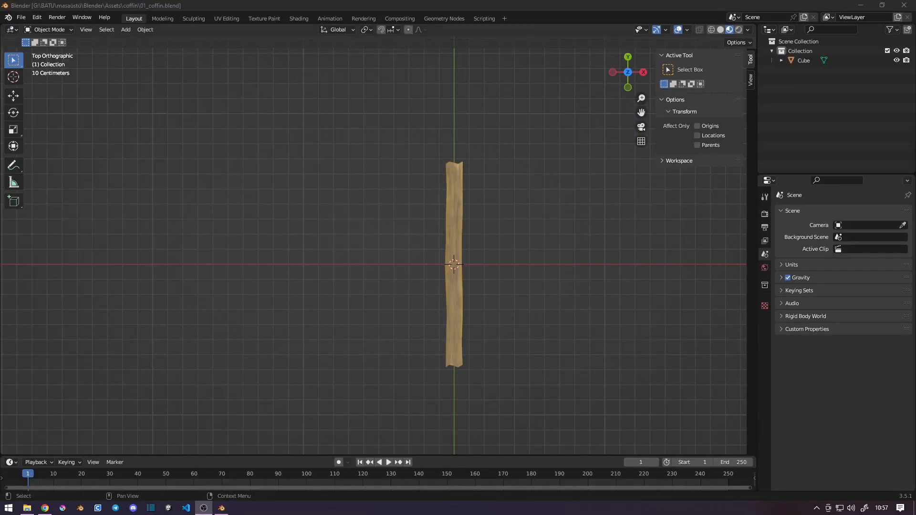
Rotate the plank 90 degrees in top view so it lies along the X axis.
key(shift+a)
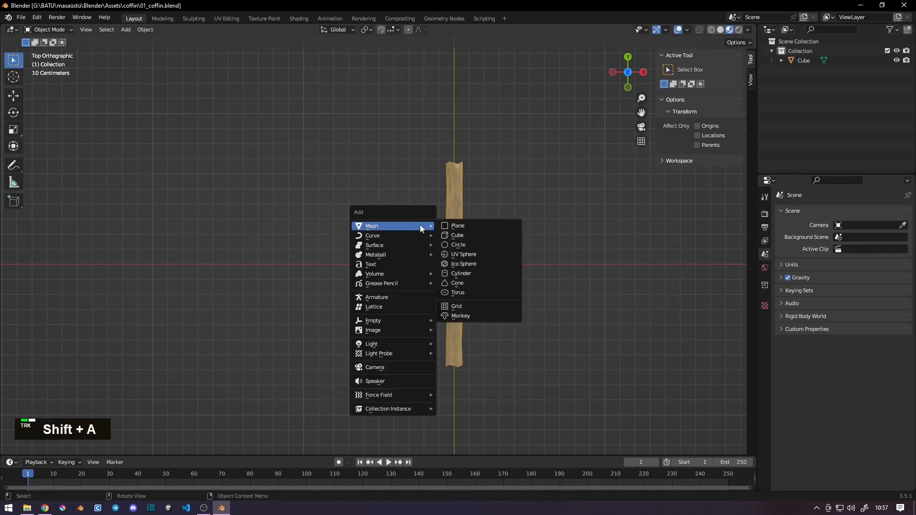
double_click(460, 208)
key(r)
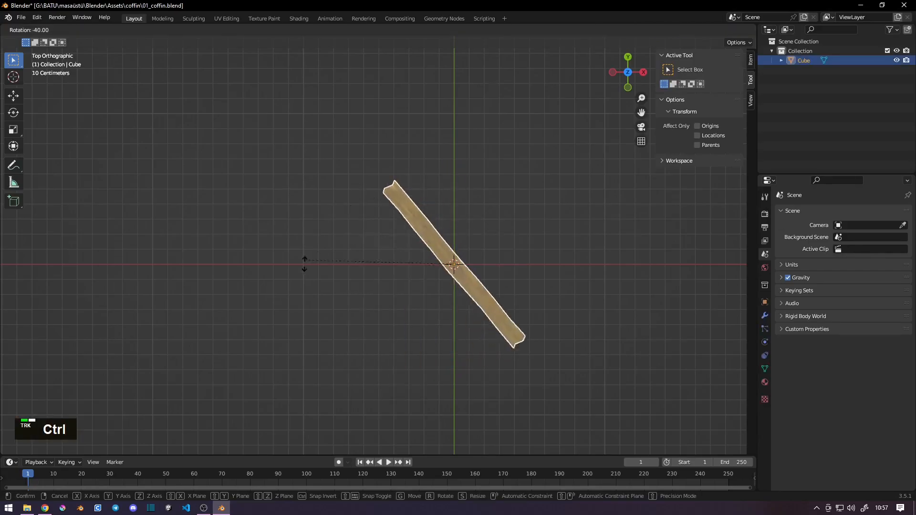
ctrl+click(357, 390)
key(r)
ctrl+click(348, 383)
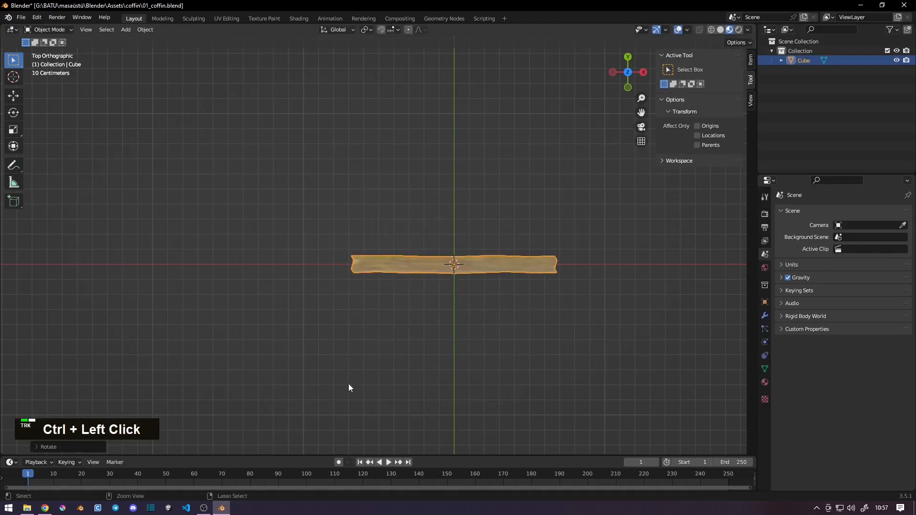
Duplicate the plank 0.1 m along +Y so the two lie edge to edge, and position both together.
key(shift+d)
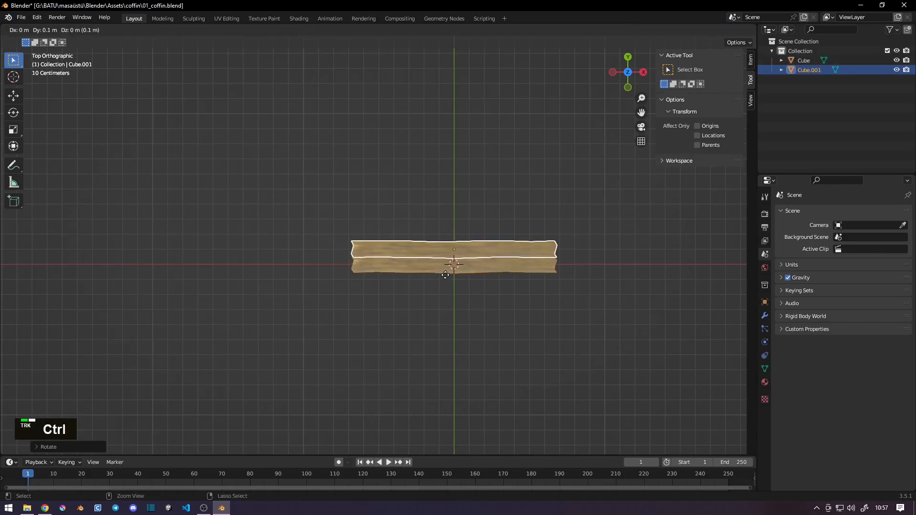
ctrl+click(456, 255)
scroll(453, 274, up, 2)
shift+drag(333, 211, 473, 292)
key(g)
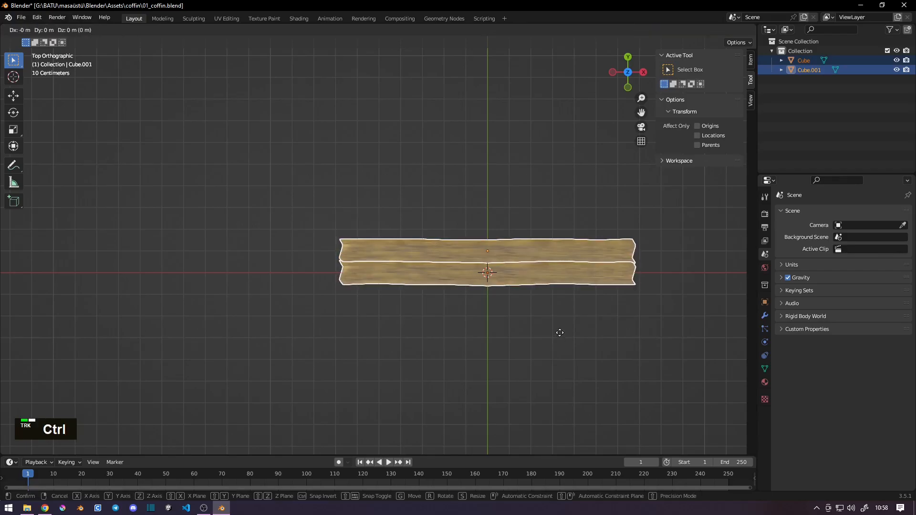
ctrl+click(559, 329)
Rotate both planks 90 degrees in the right view so they stand on edge as a wall.
middle_drag(500, 265, 496, 213)
scroll(497, 208, down, 3)
key(KP_1)
key(KP_3)
key(r)
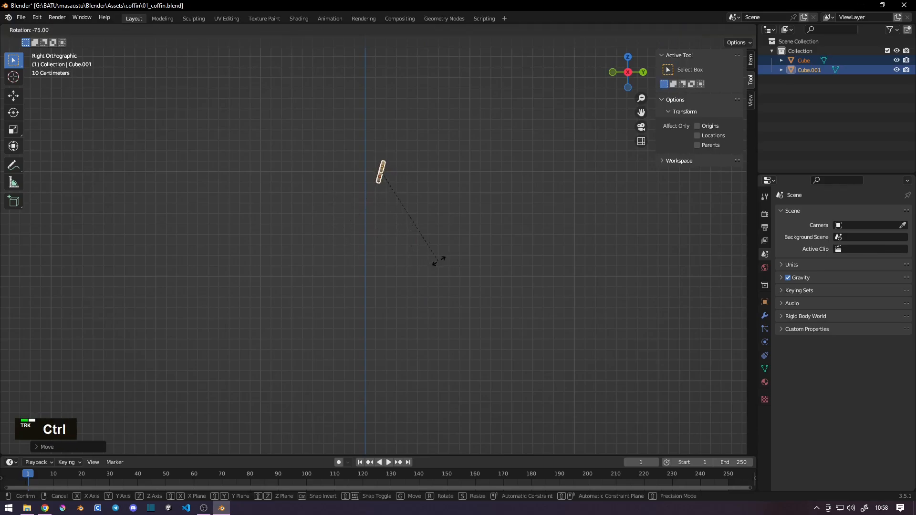
ctrl+click(461, 237)
Move the upright plank pair down and toward -Y in the right view.
key(g)
ctrl+click(402, 442)
shift+middle_drag(386, 379, 469, 120)
key(g)
ctrl+click(416, 286)
Duplicate the plank wall about 0.3 m toward +Y and rotate the copy about 10 degrees clockwise in top view.
key(KP_7)
scroll(394, 247, up, 3)
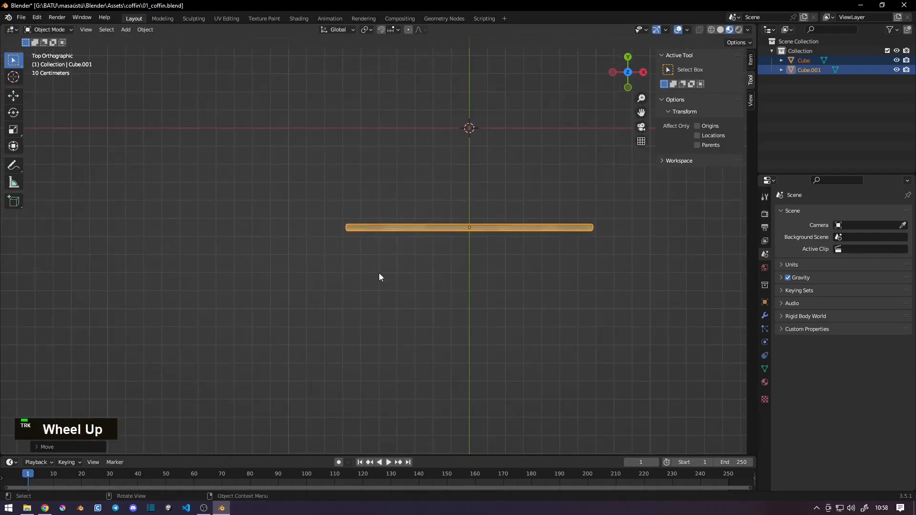
key(r)
ctrl+click(371, 278)
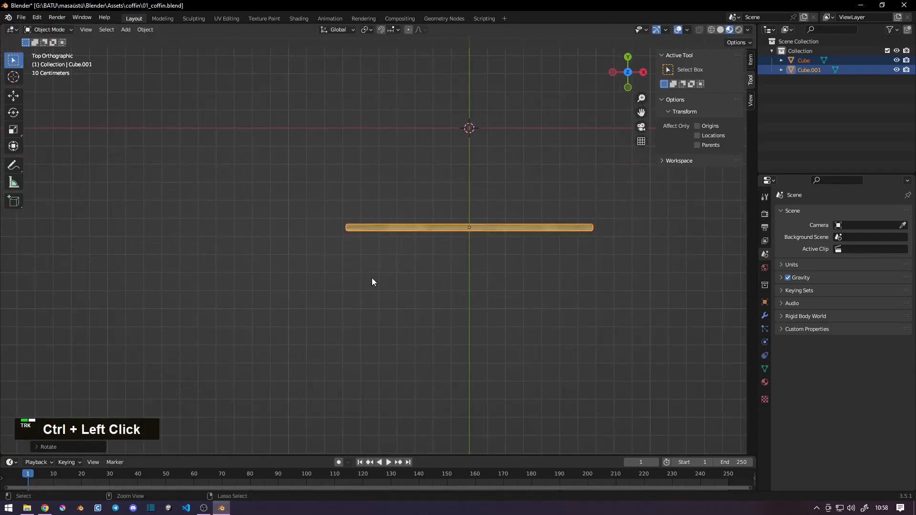
key(shift+d)
ctrl+click(377, 224)
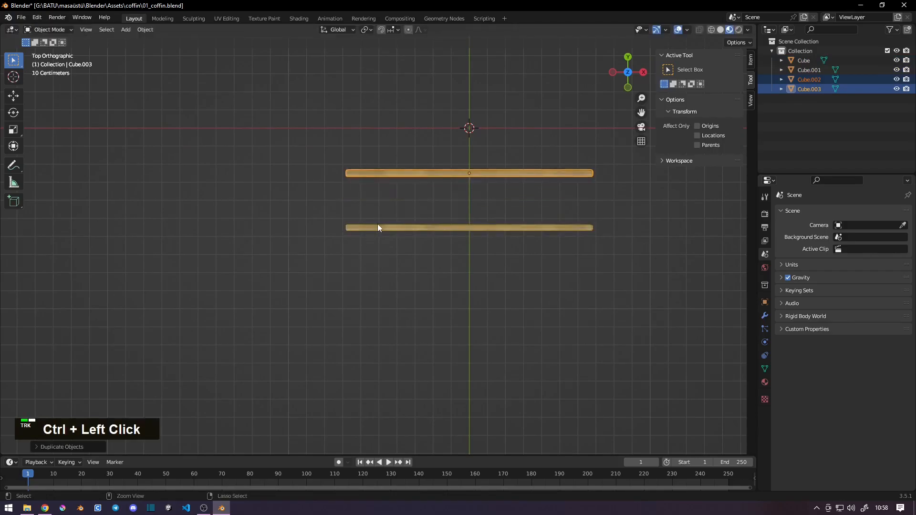
key(r)
ctrl+click(361, 218)
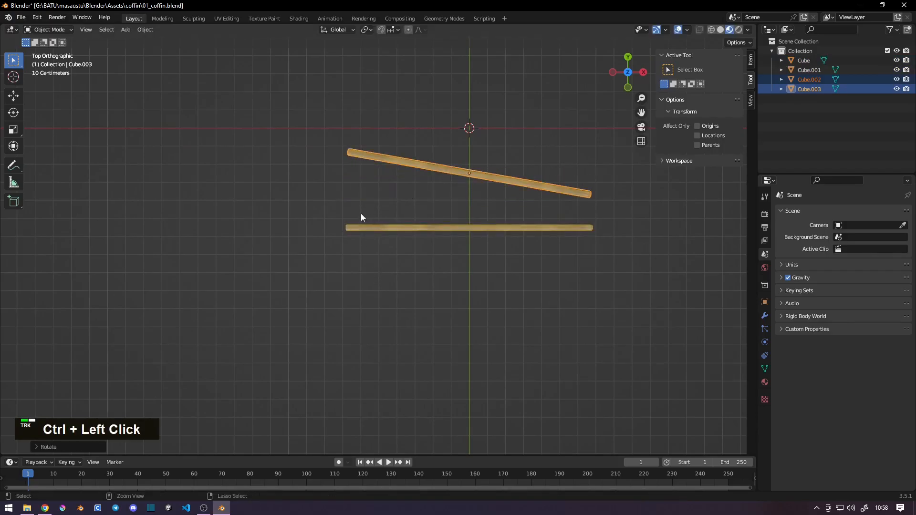
Move the original plank wall 0.1 m along -Y and tilt it about 5 degrees counterclockwise.
drag(330, 210, 440, 259)
key(g)
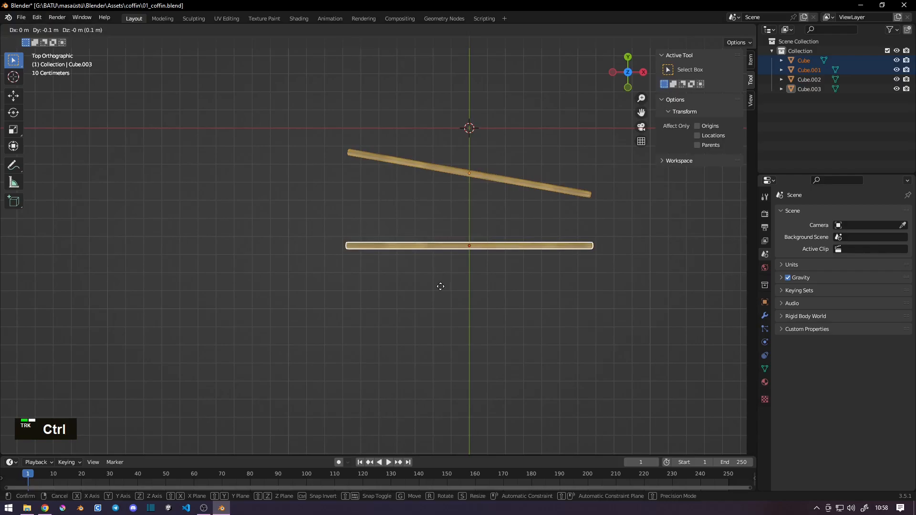
ctrl+click(440, 287)
key(r)
ctrl+click(444, 306)
key(r)
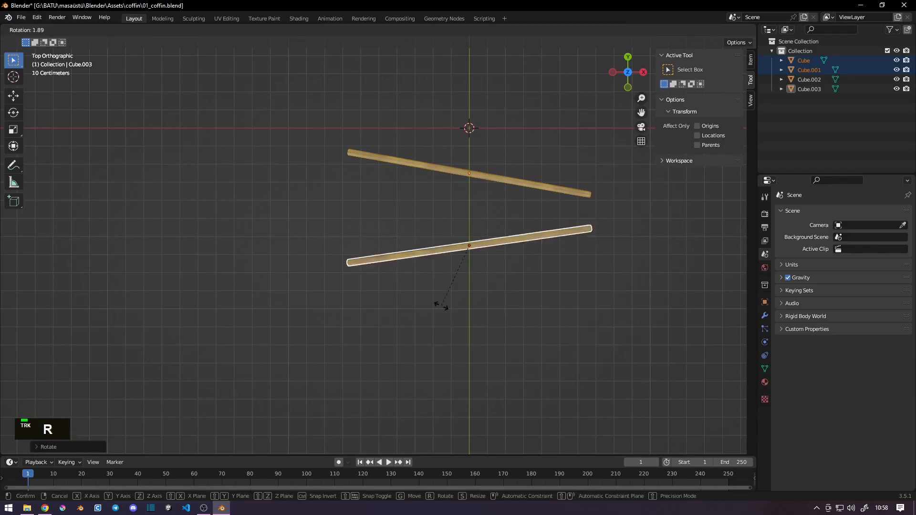
ctrl+click(437, 311)
Reduce the copied wall's tilt to about 5 degrees and move it about 0.5 m toward +Y.
drag(331, 137, 435, 190)
key(r)
ctrl+click(433, 198)
key(g)
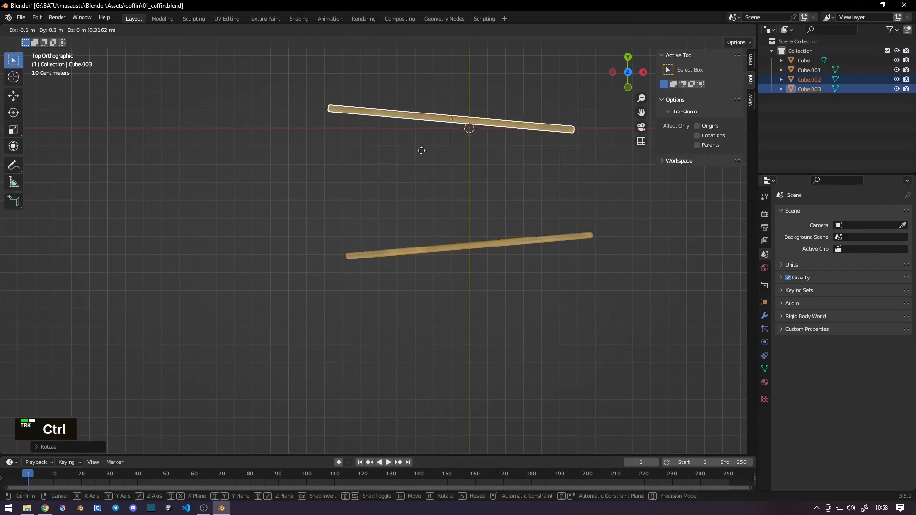
ctrl+click(429, 111)
Move the original wall about 0.4 m toward +Y so both walls are equally far from the X axis.
drag(347, 228, 390, 269)
key(g)
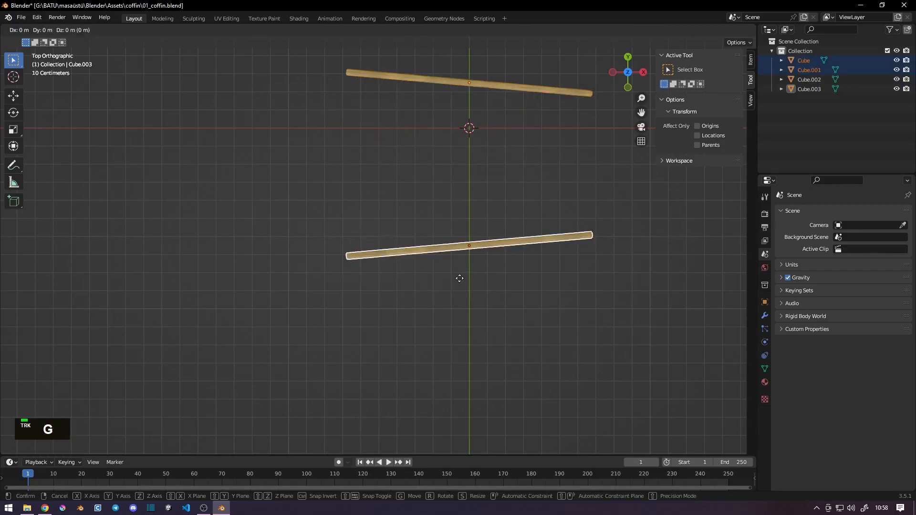
ctrl+click(456, 212)
shift+middle_drag(456, 217, 467, 365)
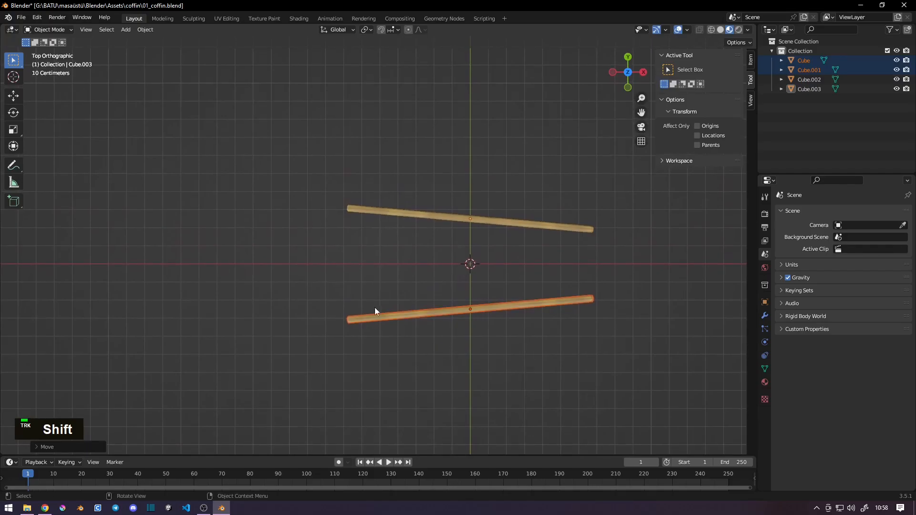
Rotate both tapering walls together by 90 degrees so they run along the Y axis.
drag(286, 184, 444, 363)
key(r)
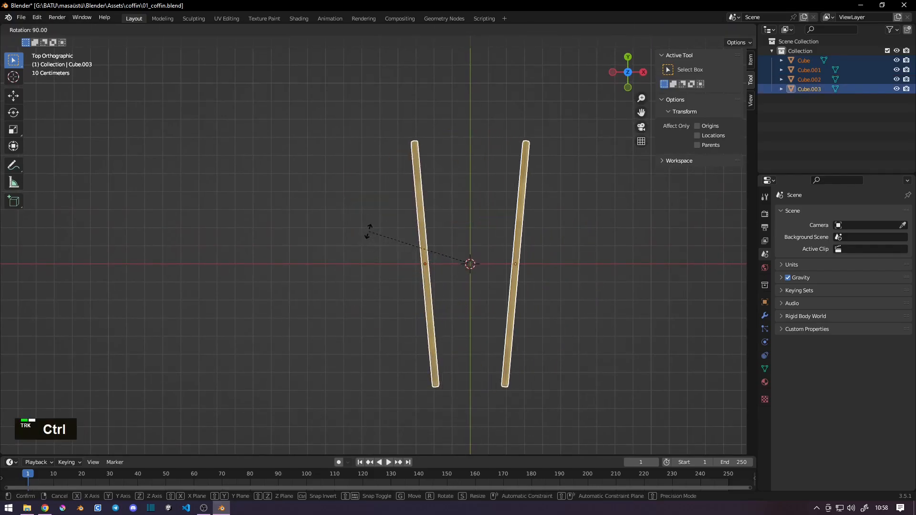
ctrl+click(368, 232)
Duplicate the -X side wall toward +Y and rotate the copy parallel to the Y axis.
drag(348, 119, 443, 206)
shift+middle_drag(348, 209, 345, 310)
key(shift+d)
ctrl+click(371, 168)
key(r)
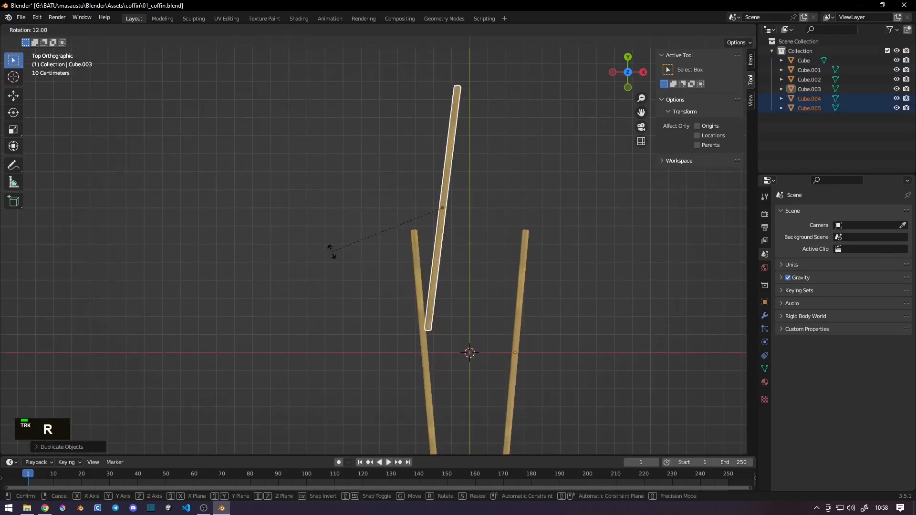
ctrl+click(342, 265)
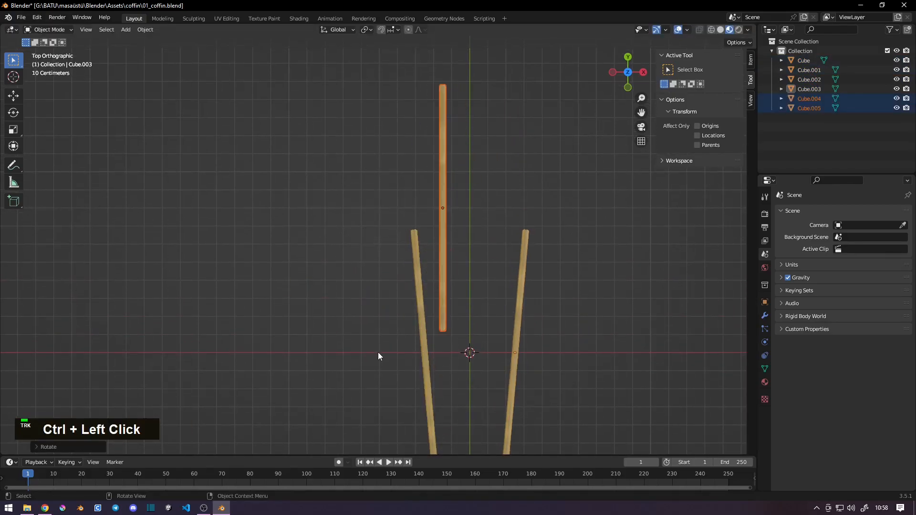
Scale the copied wall along Y to less than half its length.
key(s)
key(y)
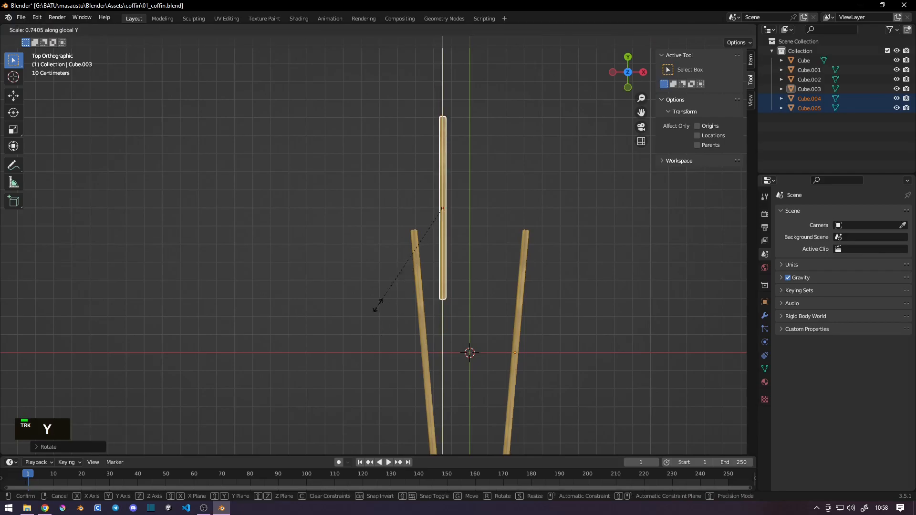
click(378, 241)
Try the shortened wall tilted about 20 degrees clockwise beyond the -X side wall's +Y end.
key(r)
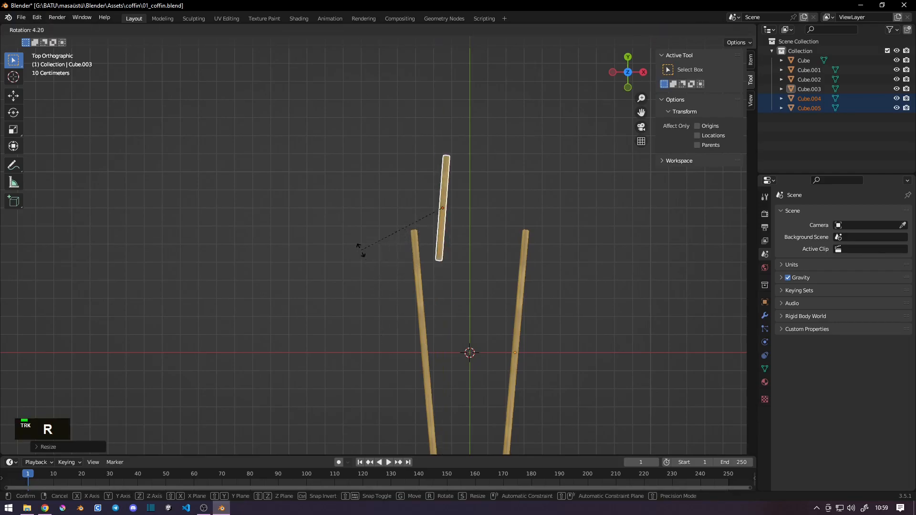
ctrl+click(348, 227)
key(g)
ctrl+click(337, 202)
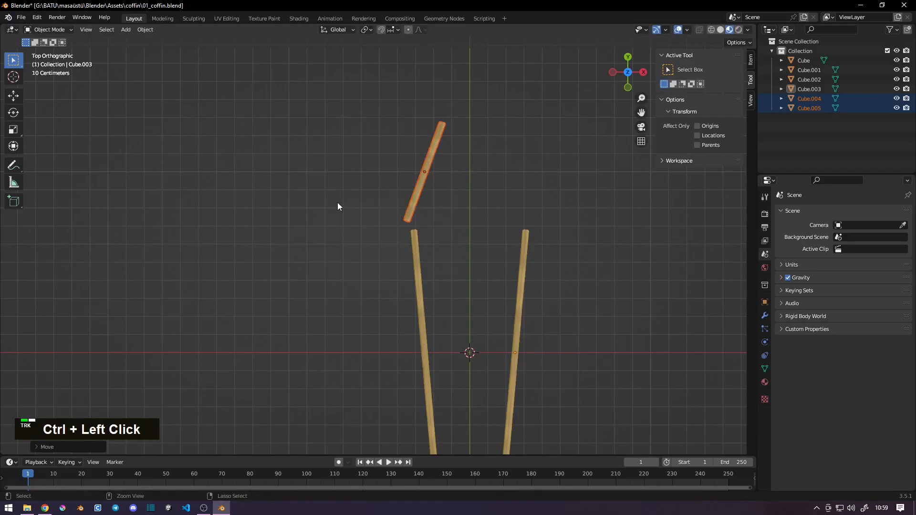
Straighten the short wall parallel to the Y axis and scale it down further along Y to about 0.4 m.
key(r)
ctrl+click(349, 262)
key(s)
key(y)
ctrl+click(360, 230)
Rotate the short wall parallel to the X axis and center it beyond the side walls' +Y ends as the headboard.
key(r)
ctrl+click(376, 117)
key(g)
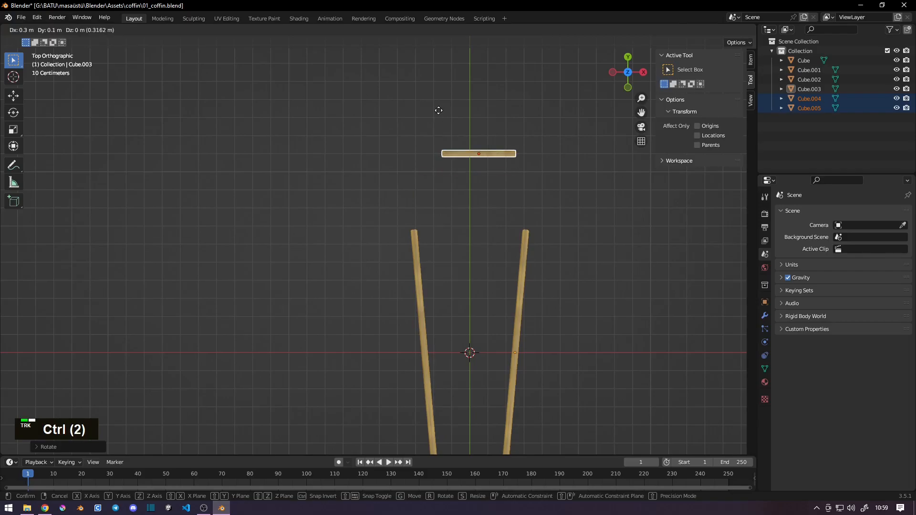
ctrl+click(436, 117)
Duplicate the headboard and place the copy diagonally between the headboard and the -X side wall.
key(shift+d)
ctrl+click(338, 154)
key(r)
click(385, 277)
key(g)
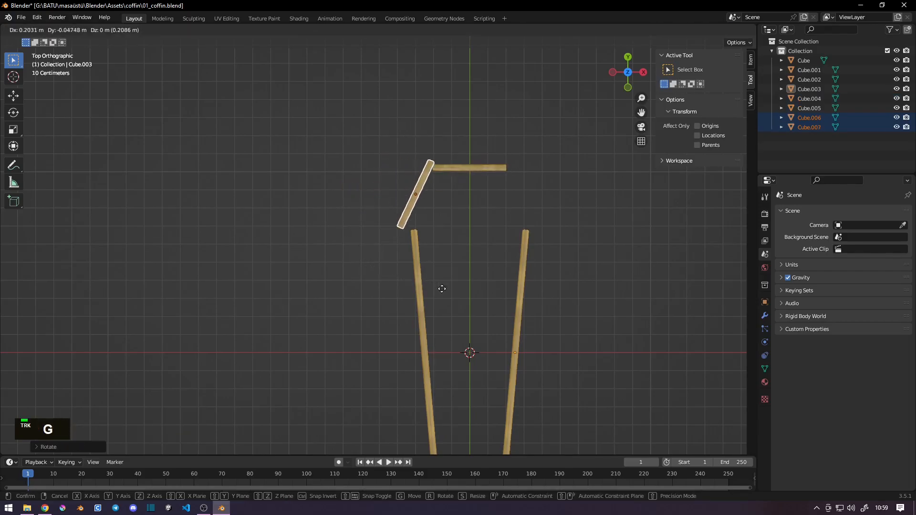
click(444, 290)
Fine-tune the diagonal wall's angle and position so it meets the headboard and the -X side wall.
key(r)
click(460, 292)
key(g)
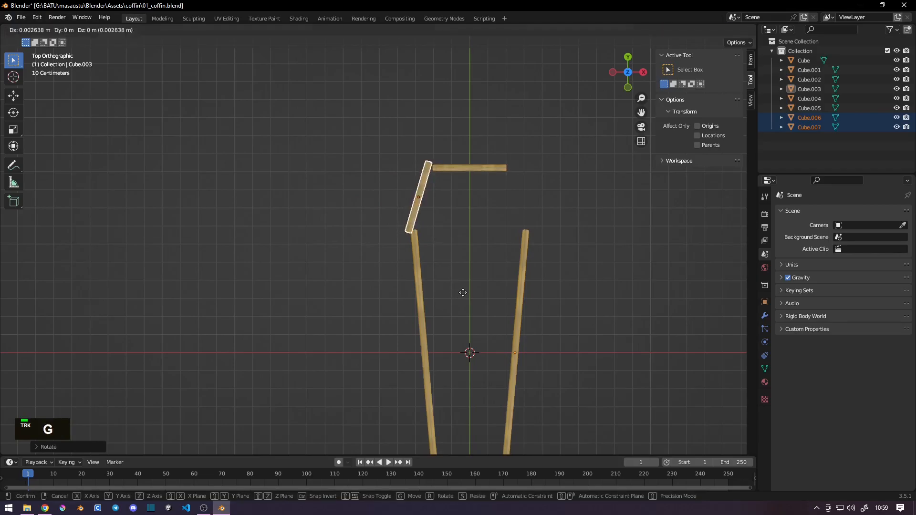
click(417, 221)
Duplicate the diagonal wall toward +X and rotate the copy to slope the opposite way.
key(shift+d)
ctrl+click(497, 222)
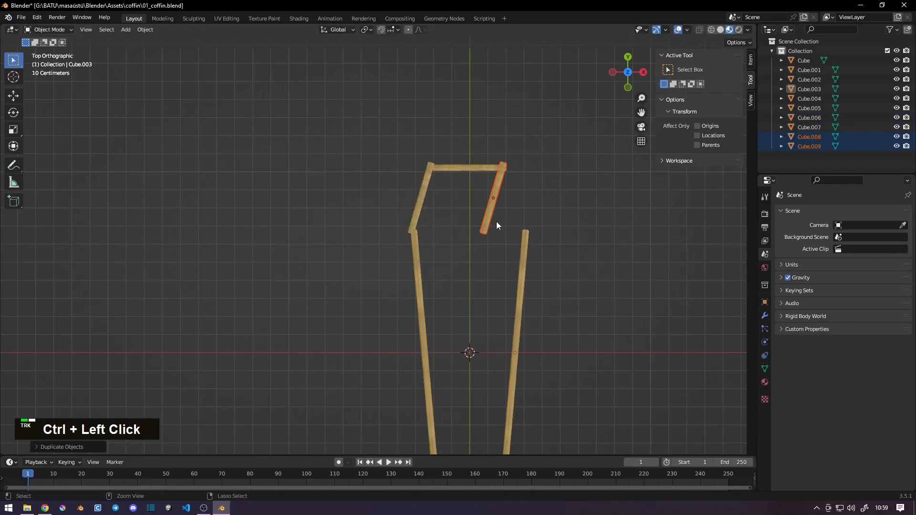
key(r)
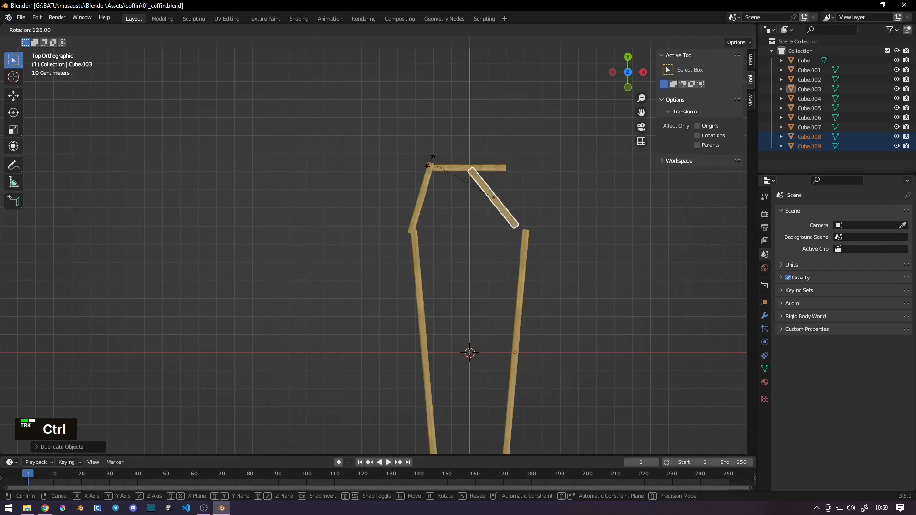
ctrl+click(451, 146)
Fit the second diagonal wall between the headboard and the +X side wall, adjusting its position and angle.
key(g)
key(r)
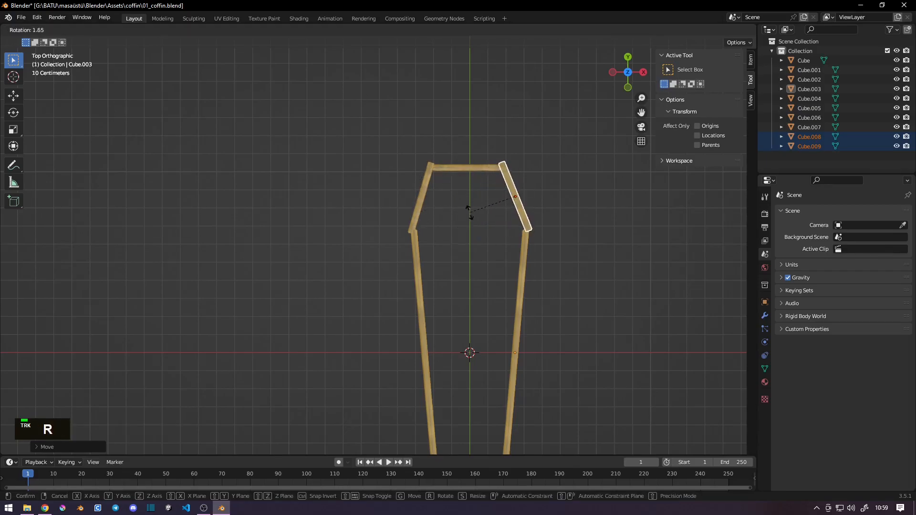
key(g)
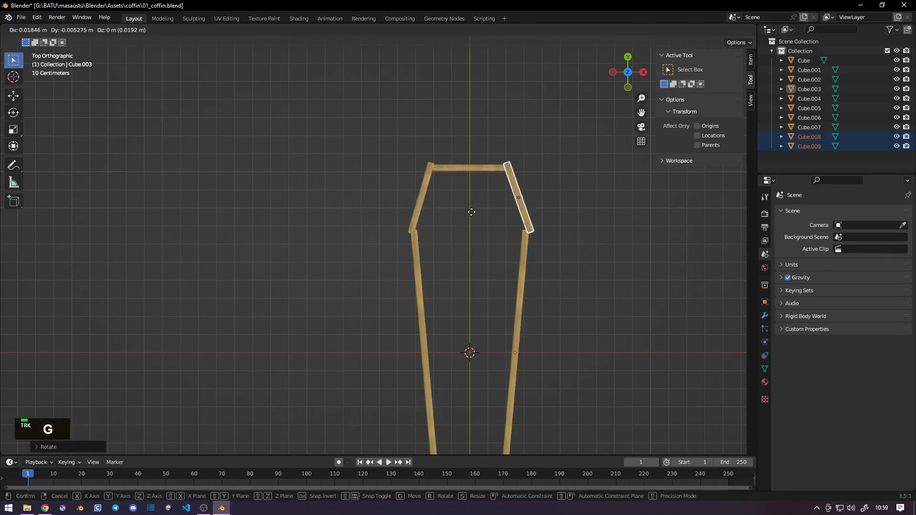
click(471, 213)
key(r)
click(463, 226)
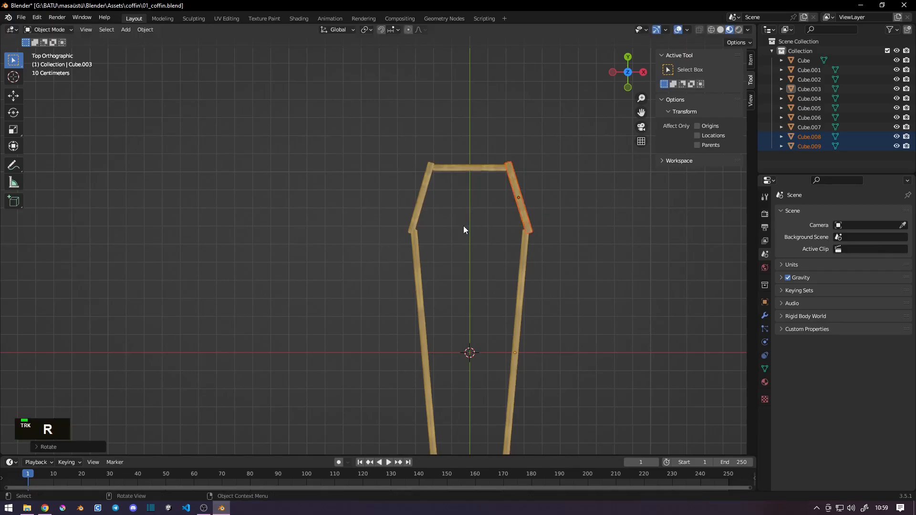
Duplicate the headboard planks and place the copy across the foot end, joining the two side walls.
click(468, 221)
scroll(457, 207, down, 3)
shift+middle_drag(458, 207, 437, 103)
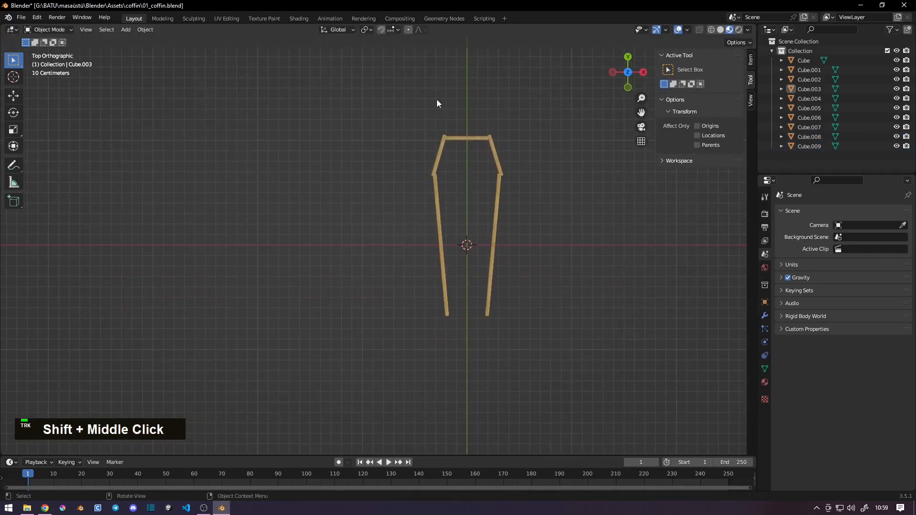
drag(479, 153, 476, 155)
key(shift+d)
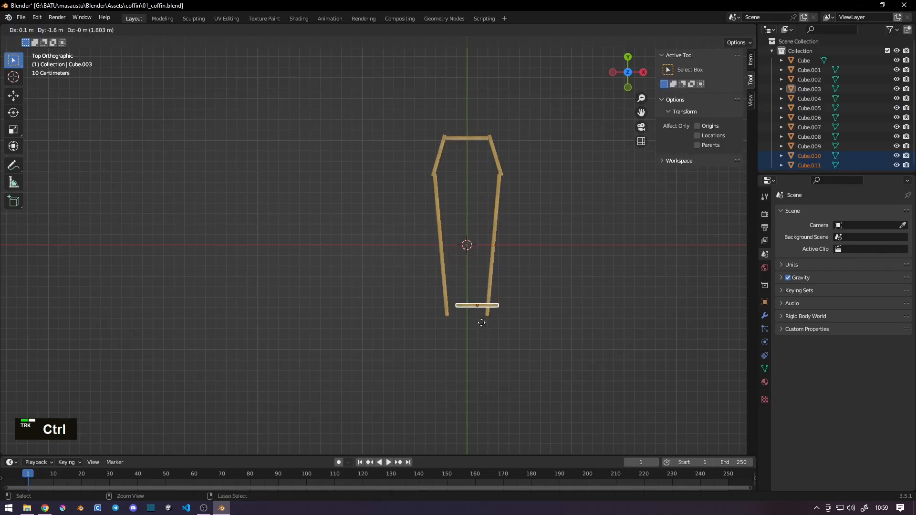
scroll(472, 290, up, 4)
shift+middle_drag(544, 266, 525, 260)
scroll(494, 271, up, 3)
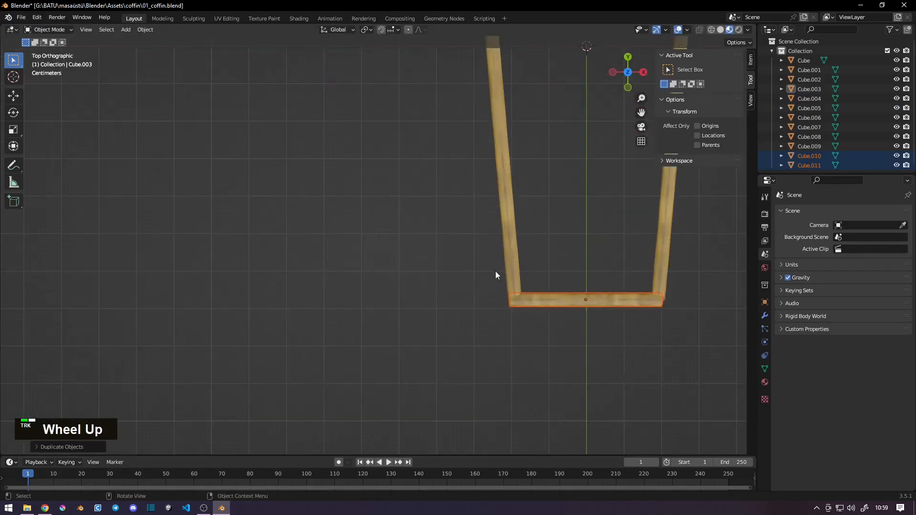
key(g)
key(ctrl)
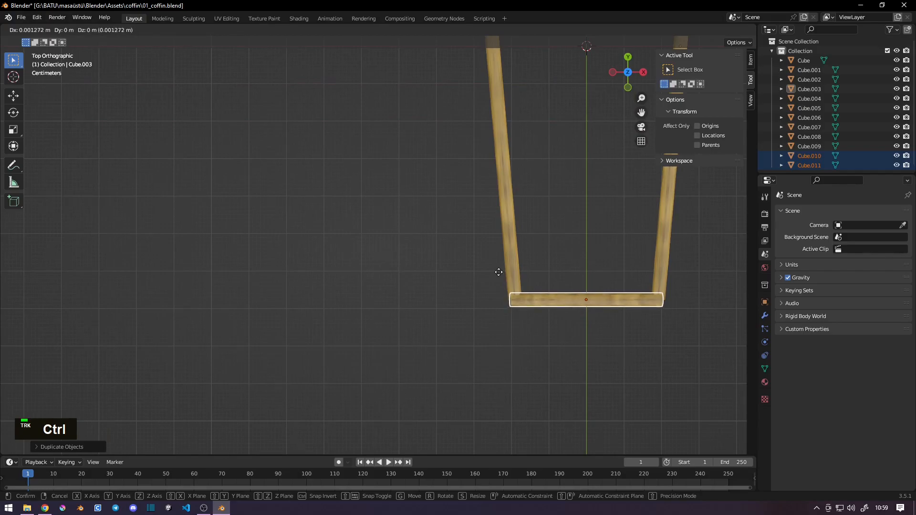
click(499, 276)
Duplicate the upper plank of the -X side wall and move the copy above the walls, inside the coffin outline.
shift+middle_drag(499, 276, 445, 256)
shift+scroll(479, 246, down, 3)
scroll(419, 236, down, 5)
middle_drag(358, 224, 434, 171)
click(431, 341)
mouse_move(431, 340)
middle_down()
mouse_move(416, 341)
mouse_move(417, 334)
middle_up()
key(KP_1)
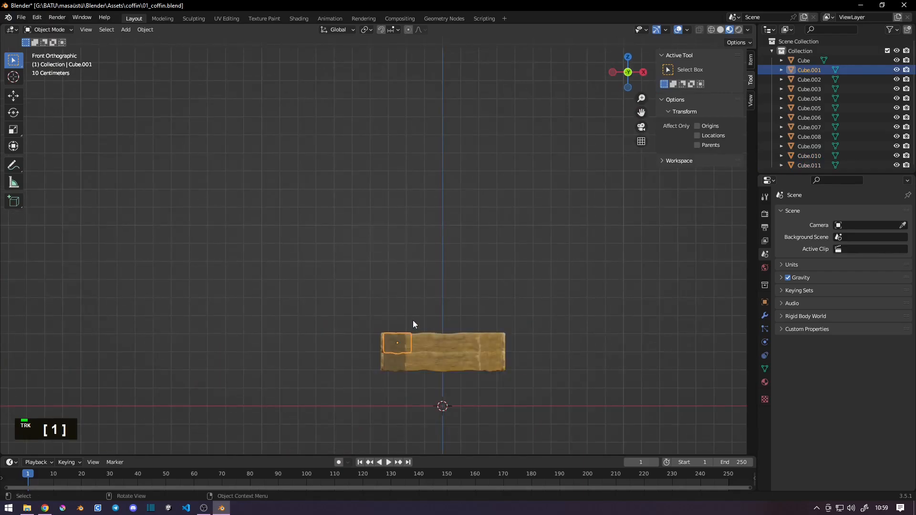
key(shift+d)
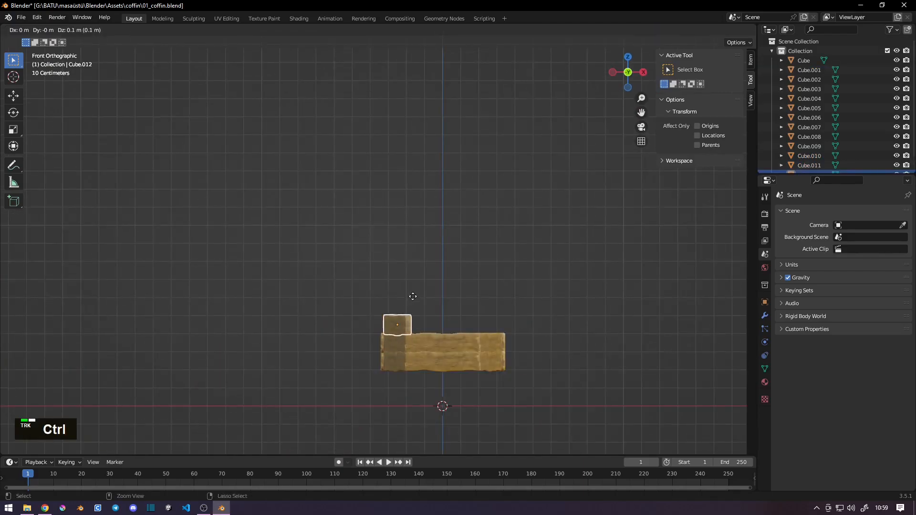
ctrl+click(436, 268)
Rotate the copied plank parallel to the Y axis and turn it to lie flat.
key(KP_7)
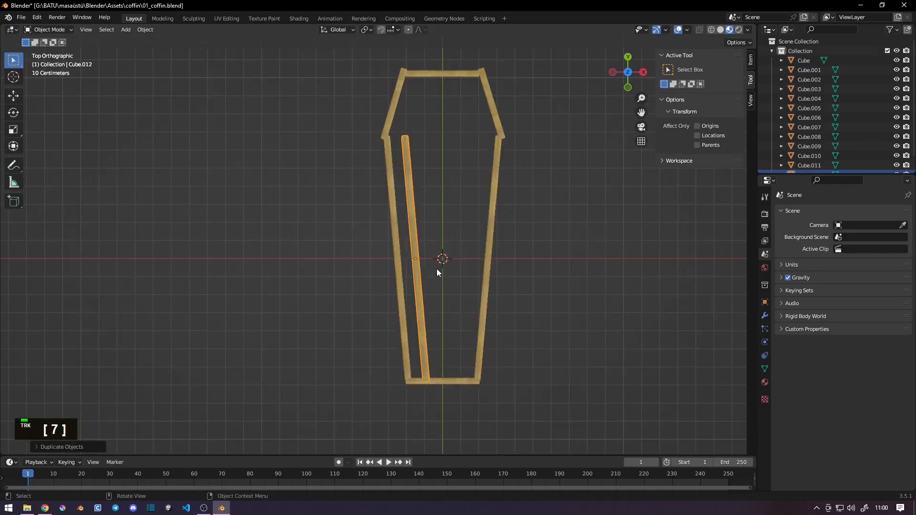
key(r)
ctrl+click(442, 275)
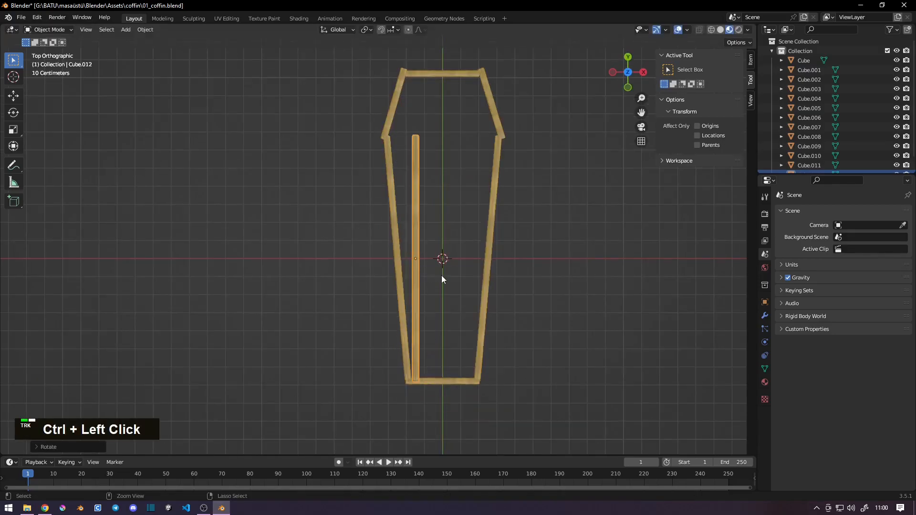
key(KP_3)
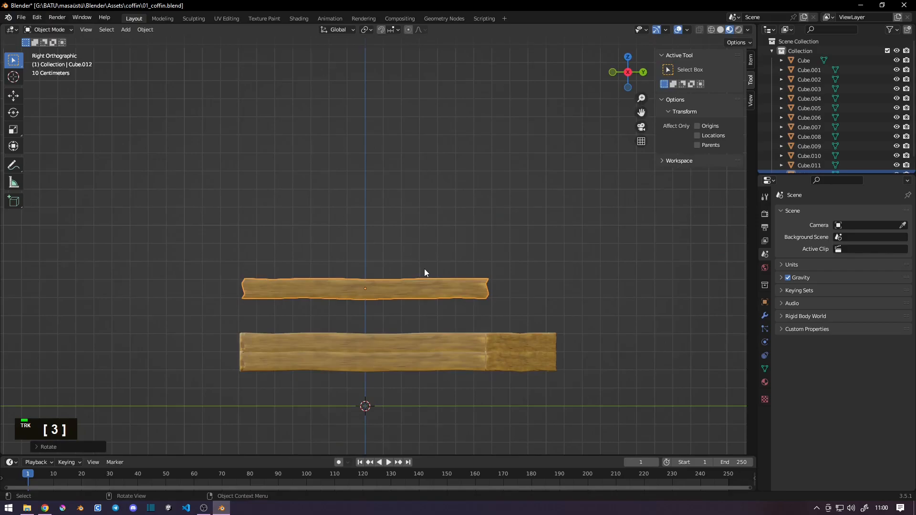
key(KP_1)
key(r)
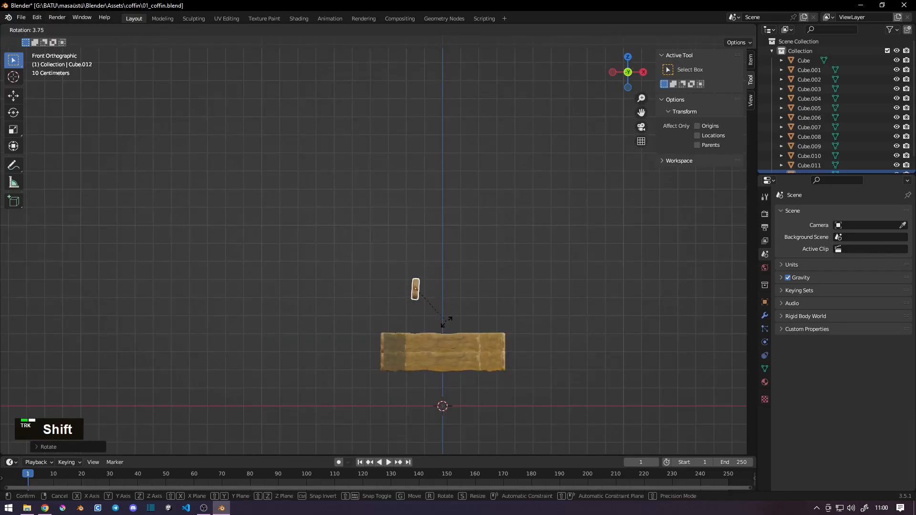
ctrl+click(379, 328)
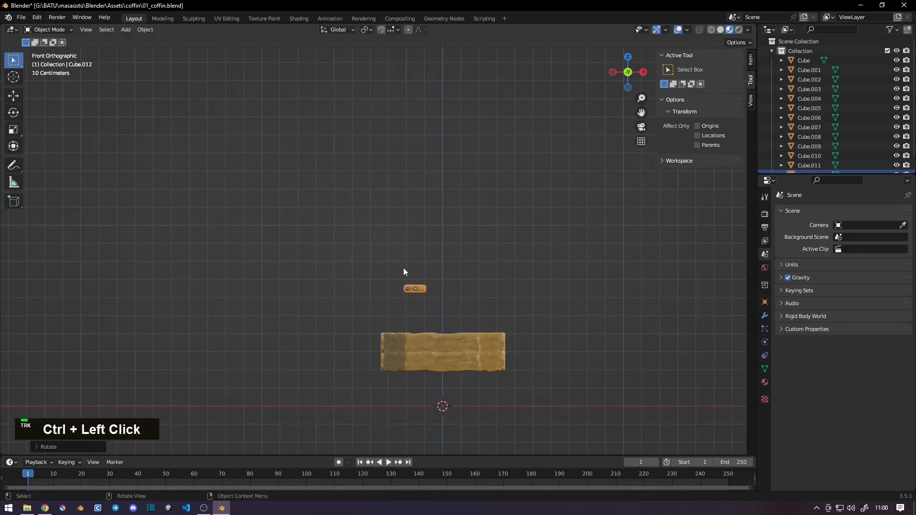
Shift the flat plank toward +X and duplicate it three times to make a row of four adjoining planks.
key(KP_7)
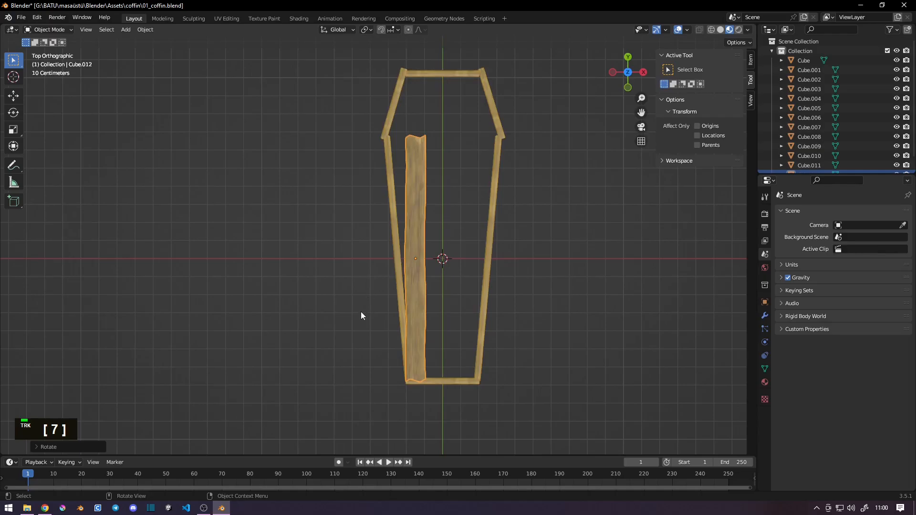
key(g)
ctrl+click(382, 315)
key(shift+d)
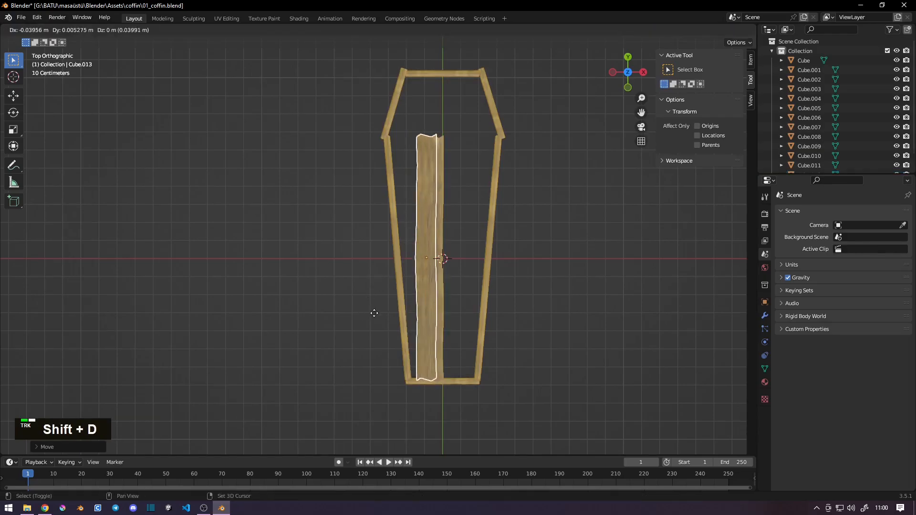
ctrl+click(356, 316)
key(shift+d)
ctrl+click(405, 318)
key(shift+d)
ctrl+click(432, 324)
Open the outermost -X flat plank for mesh editing in the Modeling workspace, seen from above.
scroll(415, 222, up, 2)
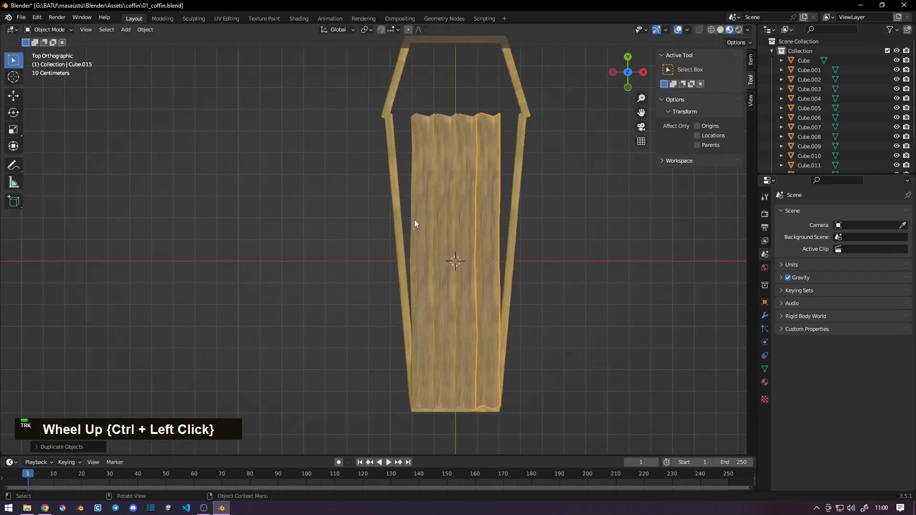
shift+middle_drag(415, 223, 380, 327)
scroll(406, 301, up, 2)
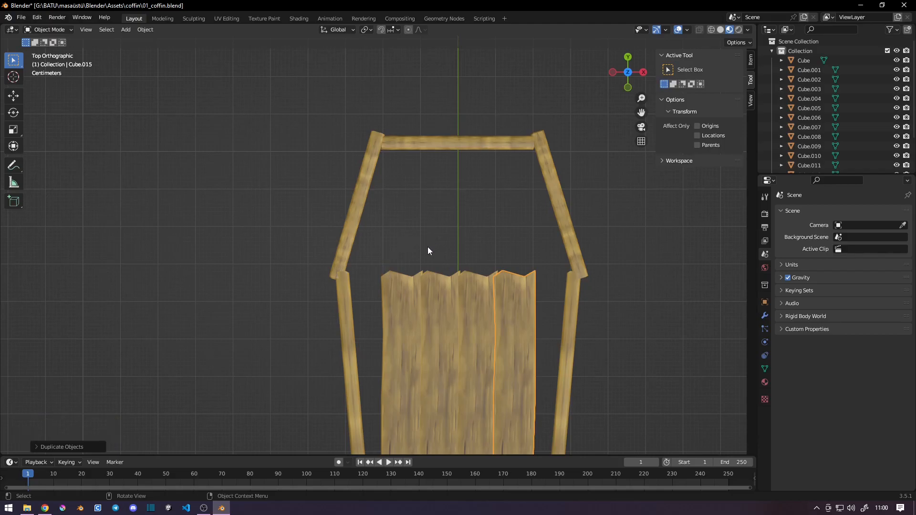
scroll(419, 250, down, 3)
shift+middle_drag(416, 245, 372, 179)
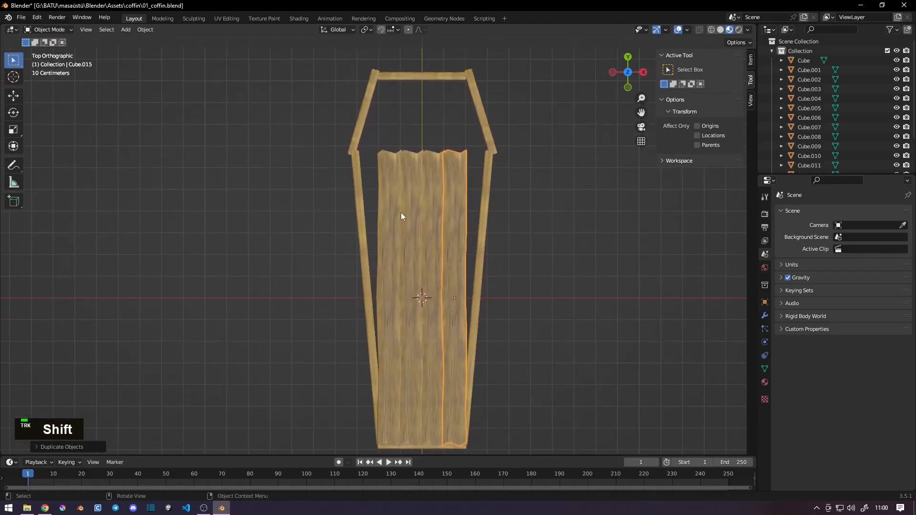
click(386, 205)
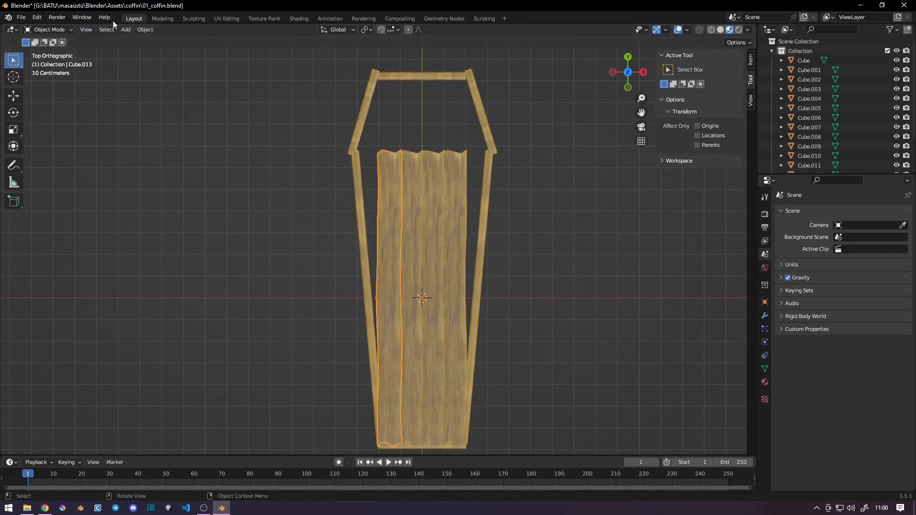
click(160, 18)
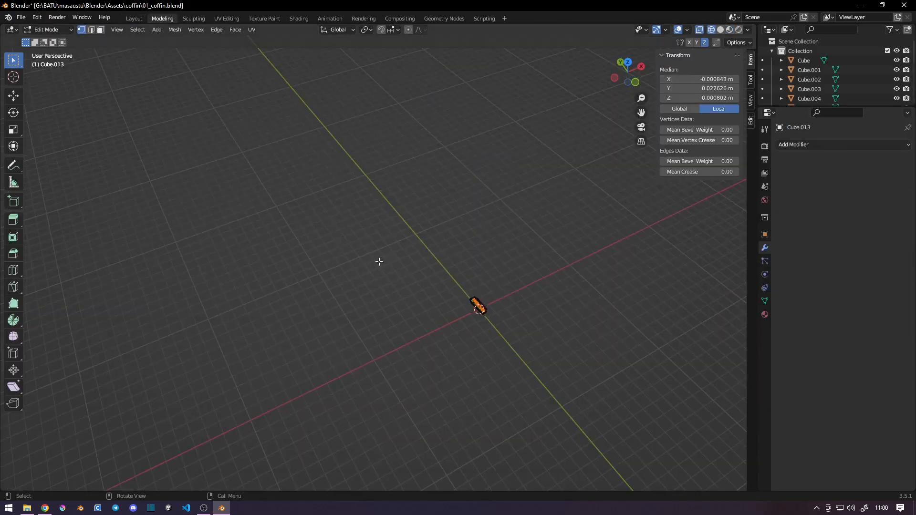
key(KP_7)
scroll(461, 319, up, 5)
shift+middle_drag(572, 362, 169, 175)
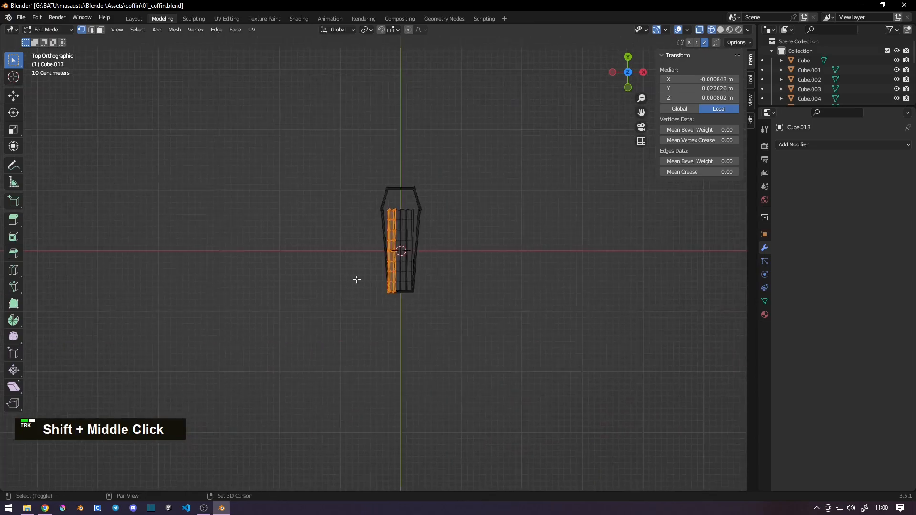
scroll(323, 208, up, 9)
shift+middle_drag(336, 125, 300, 347)
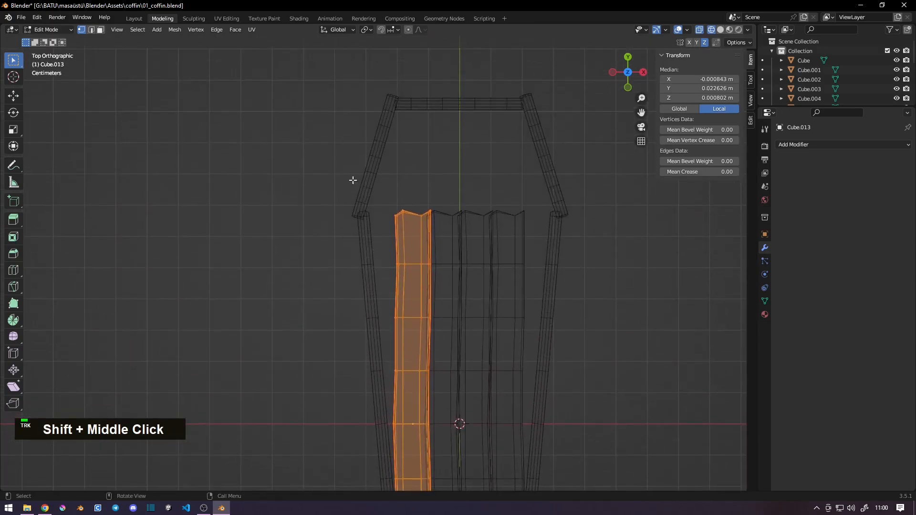
scroll(353, 180, down, 3)
Stretch the plank's mesh along Y and move it so it runs from the foot end toward the headboard.
key(s)
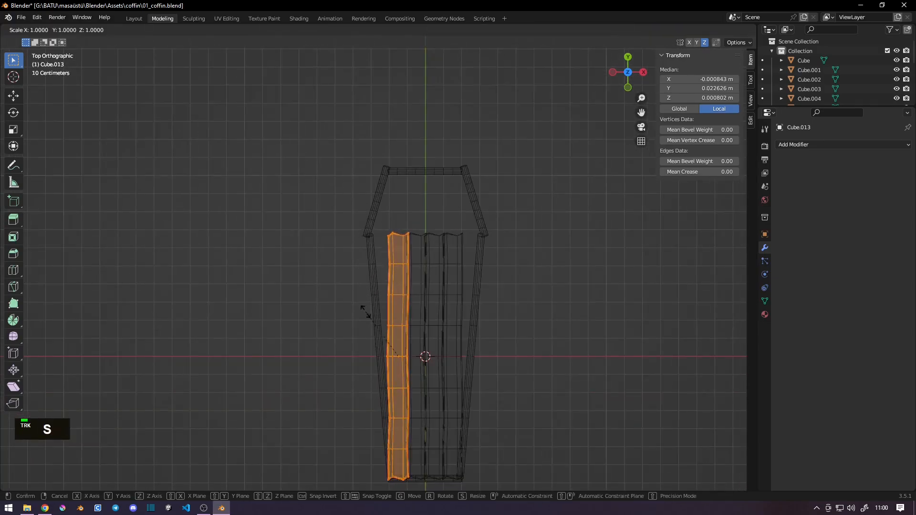
key(y)
click(365, 300)
key(g)
key(ctrl)
key(ctrl)
ctrl+click(379, 350)
key(g)
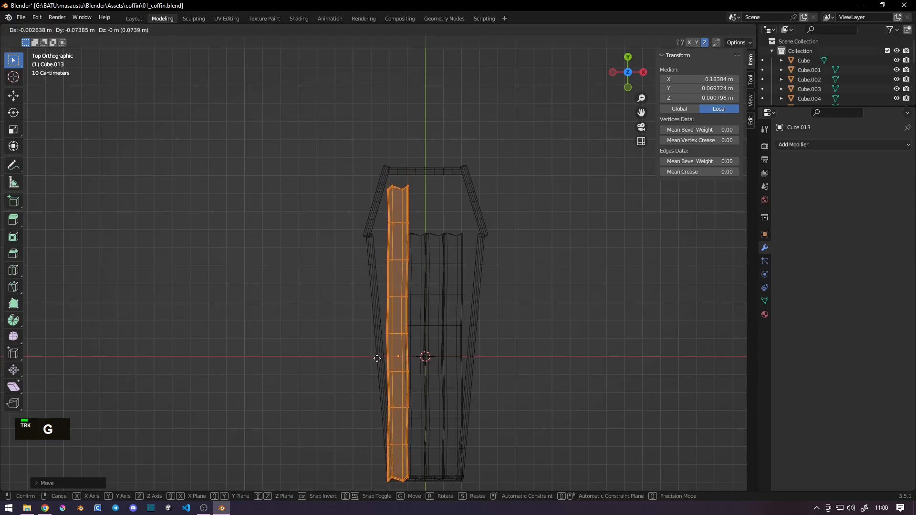
click(377, 358)
Move the inner and outer head-end vertices of the plank up onto the headboard.
scroll(398, 177, up, 4)
drag(418, 96, 450, 138)
key(g)
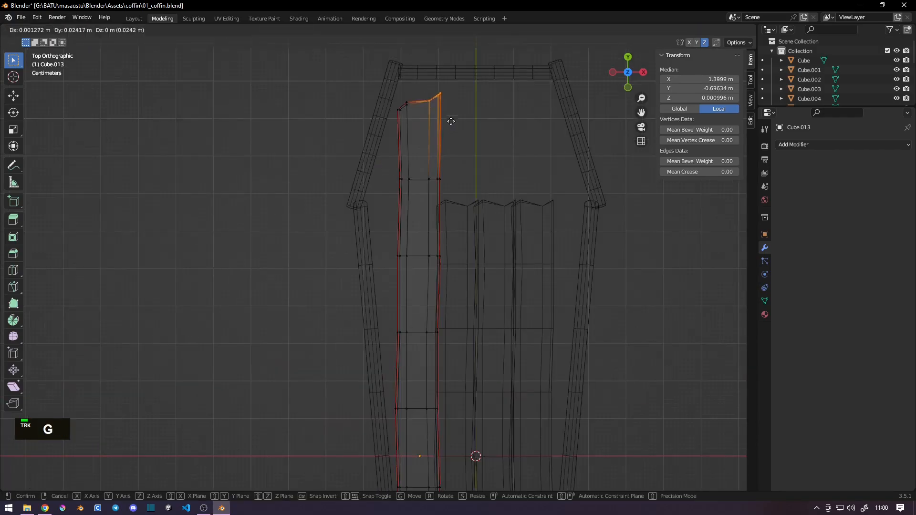
click(453, 95)
drag(395, 98, 413, 128)
key(g)
click(410, 96)
Move the two outer-edge vertex groups below the head end onto the -X diagonal wall and its corner with the side wall.
drag(392, 160, 413, 195)
key(g)
click(381, 178)
drag(385, 254, 413, 266)
key(g)
click(386, 273)
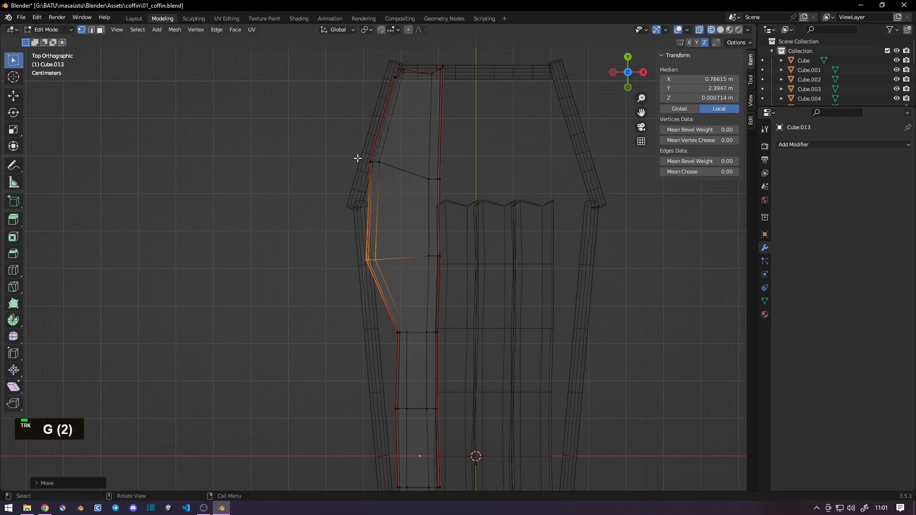
drag(359, 151, 394, 180)
key(g)
click(400, 154)
drag(356, 254, 393, 275)
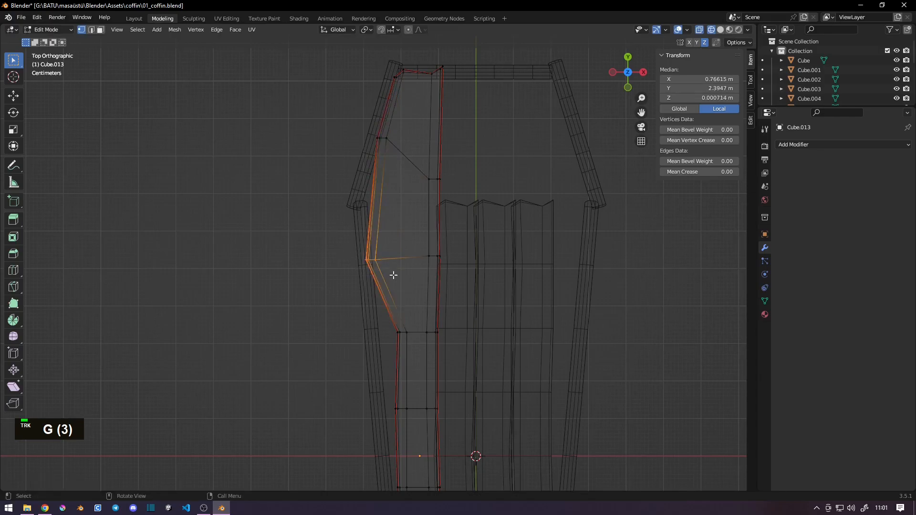
key(g)
click(387, 218)
Pull the outer-edge vertex groups along the plank's middle outward to follow the sloping -X side wall.
drag(385, 310, 415, 343)
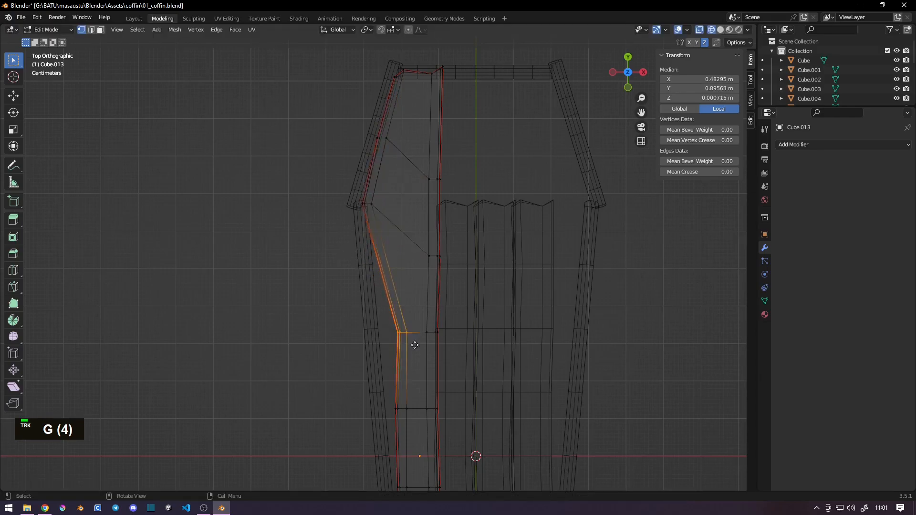
key(g)
click(392, 330)
drag(386, 395, 416, 419)
key(g)
click(401, 419)
shift+middle_drag(396, 360, 395, 225)
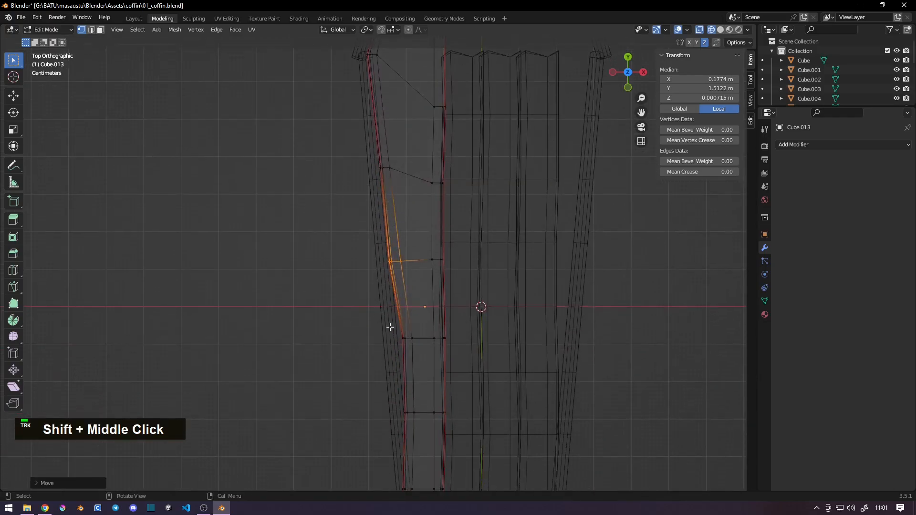
drag(390, 327, 415, 350)
key(g)
click(399, 352)
drag(373, 256, 405, 275)
key(g)
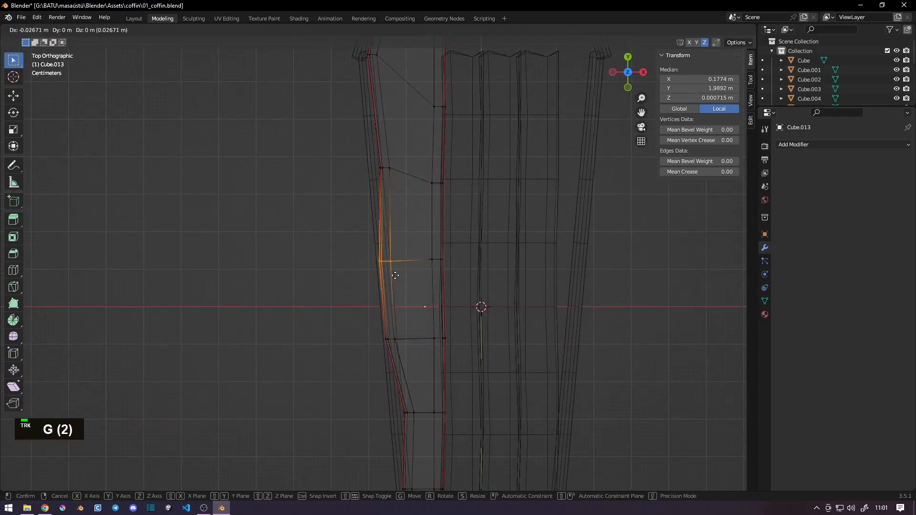
click(394, 267)
Refine the outer-edge vertices along the upper side wall, the corner and the diagonal wall to match the coffin's outer outline.
drag(374, 159, 405, 184)
key(g)
click(367, 144)
shift+middle_drag(368, 144, 366, 253)
key(g)
click(393, 278)
drag(373, 181, 419, 207)
key(g)
click(411, 205)
Straighten the plank's head end by aligning its vertices along the headboard.
key(g)
click(420, 145)
double_click(454, 137)
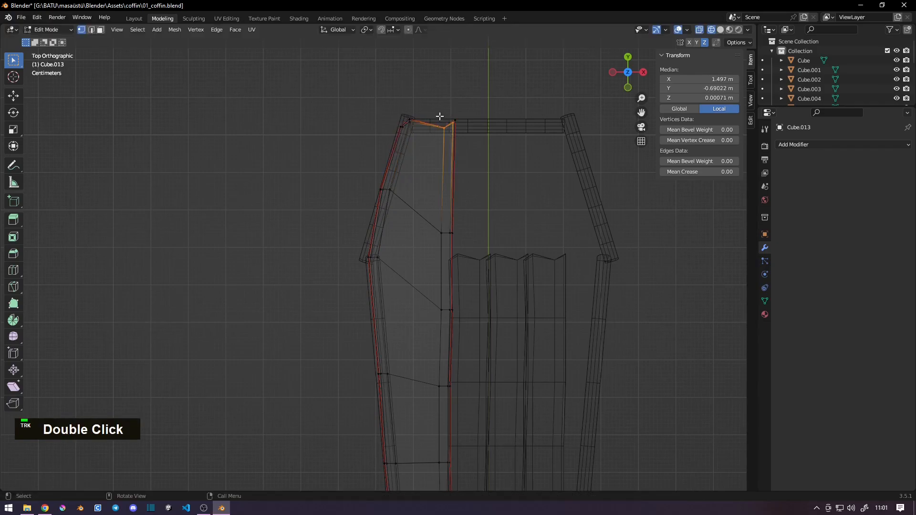
key(g)
click(452, 152)
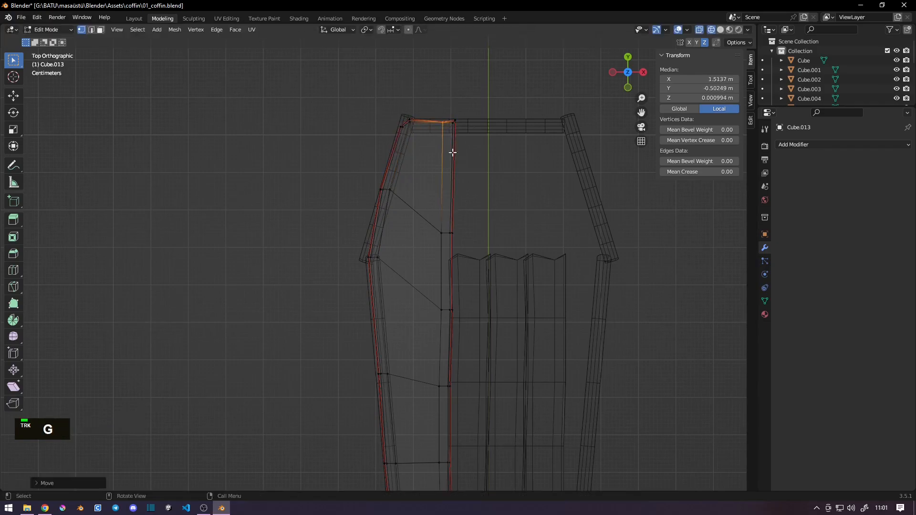
Shift the upper inner-edge vertex rows toward the headboard to bring them closer in level with the outer-edge vertices.
drag(433, 224, 459, 245)
key(g)
click(457, 213)
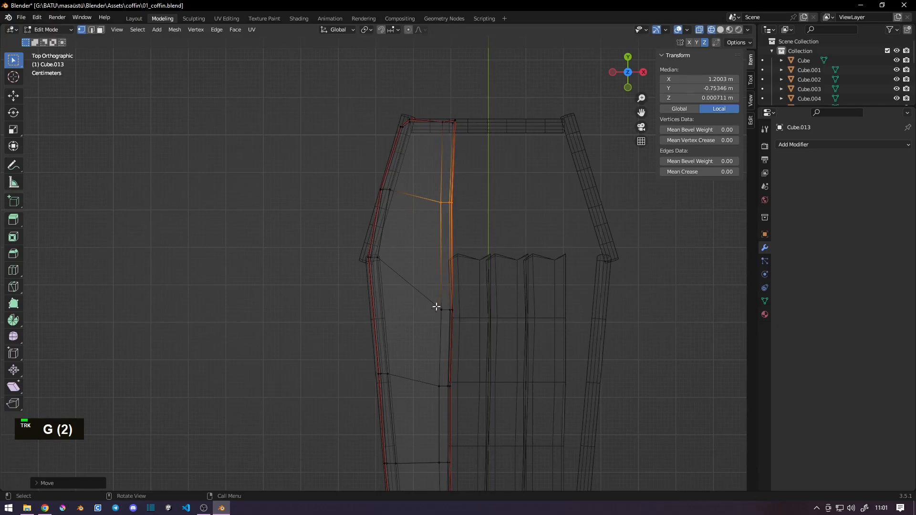
drag(458, 319, 458, 317)
key(g)
click(458, 289)
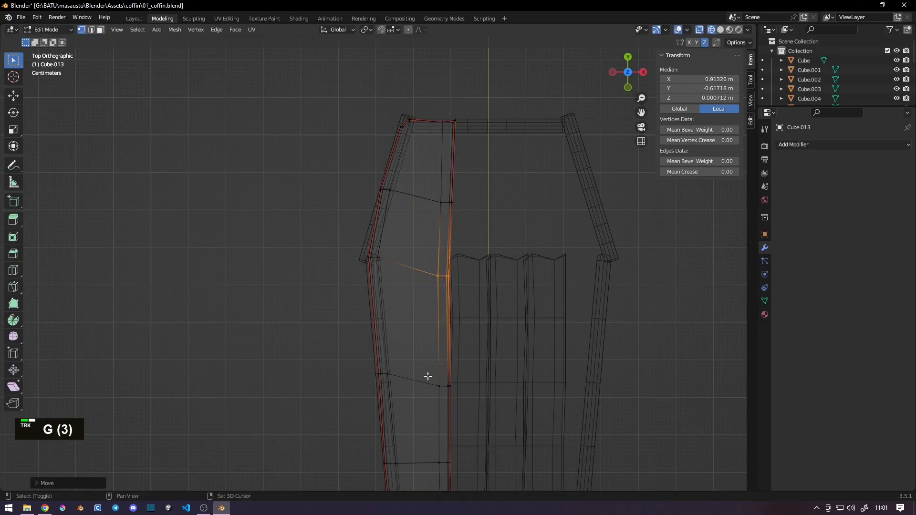
shift+middle_drag(428, 374, 410, 204)
drag(420, 198, 442, 239)
key(g)
click(438, 225)
Move the lower outer-edge vertices out to the -X side wall and flatten the outer part of the plank's foot end.
shift+middle_drag(409, 313, 431, 222)
drag(419, 289, 419, 289)
key(g)
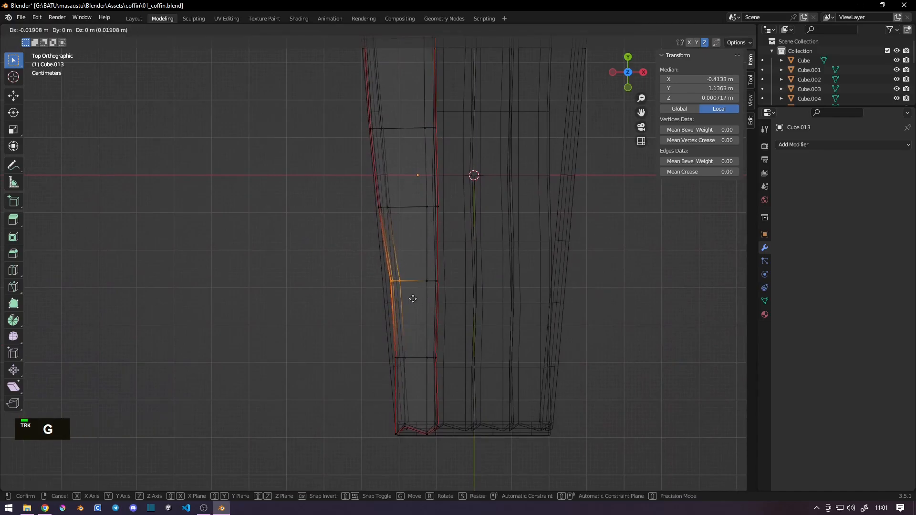
key(g)
click(410, 376)
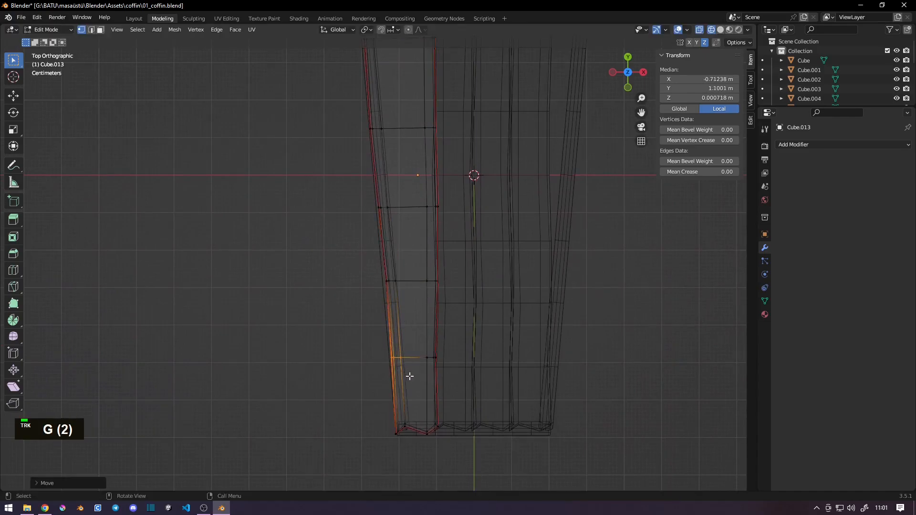
drag(398, 422, 410, 431)
key(g)
click(412, 438)
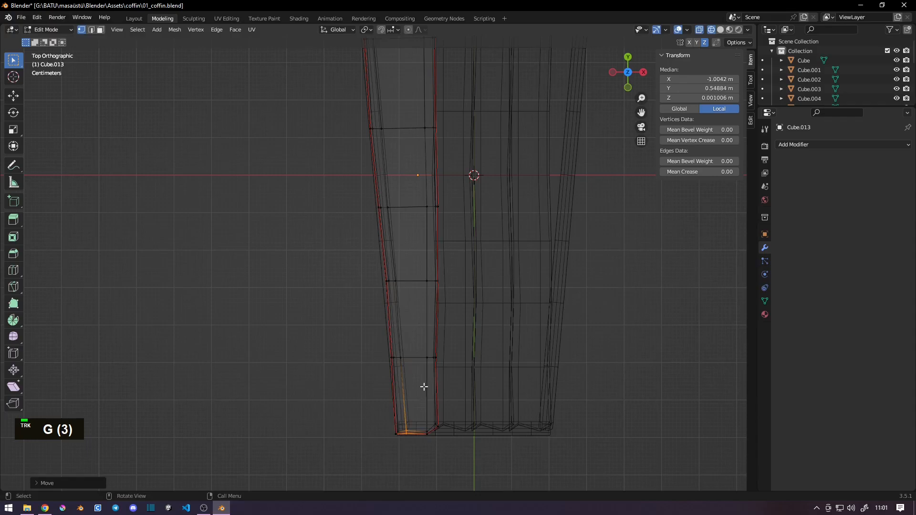
Stretch the plank beside the fitted one along Y and move it toward the headboard, up against its neighbour.
click(132, 18)
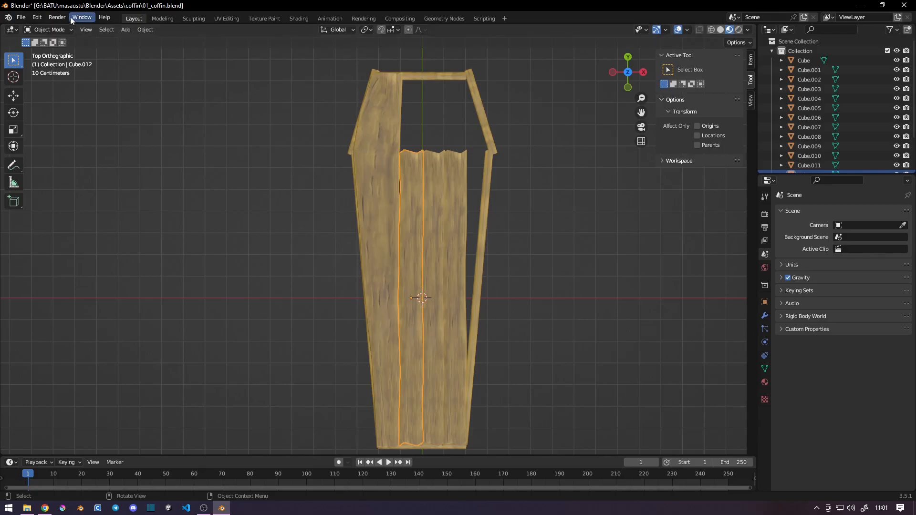
click(163, 18)
shift+middle_drag(427, 179, 449, 262)
scroll(431, 266, down, 2)
scroll(431, 266, down, 1)
key(s)
key(y)
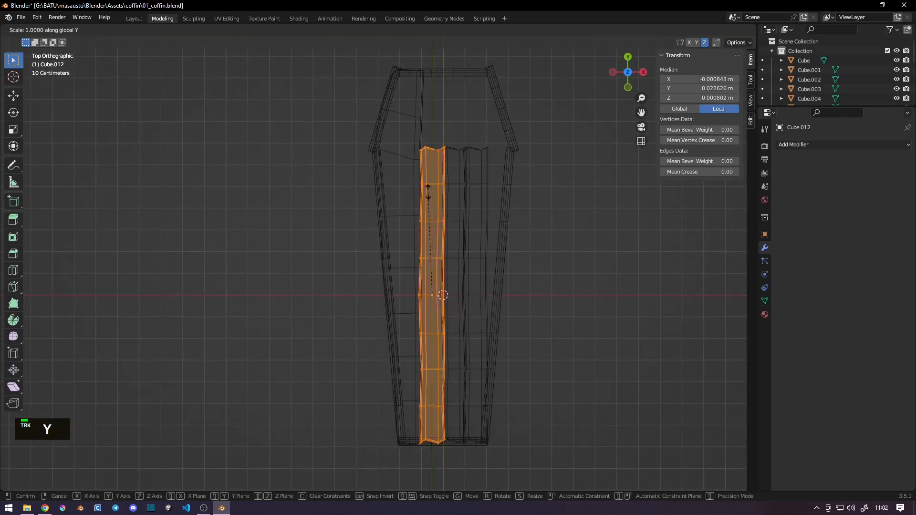
click(427, 170)
key(g)
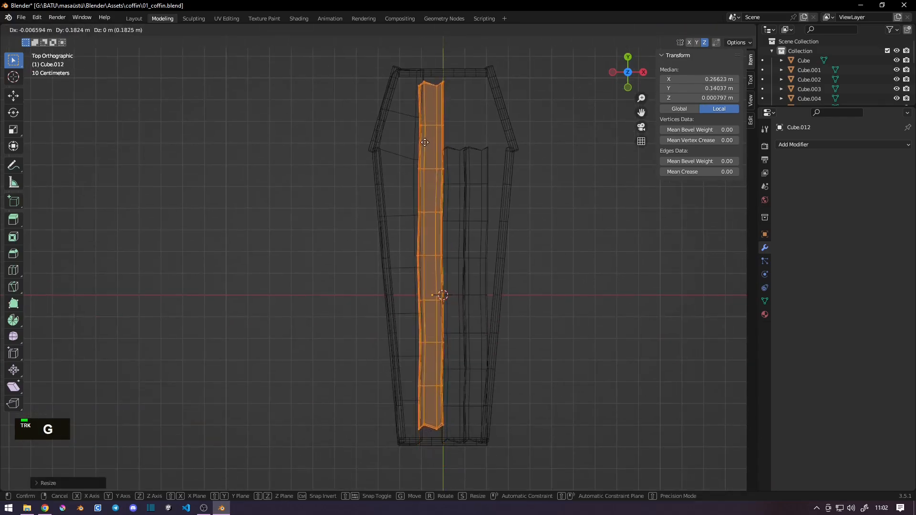
click(426, 142)
Move and rotate the plank's head-end vertices onto the headboard so that the end runs straight.
scroll(403, 188, up, 3)
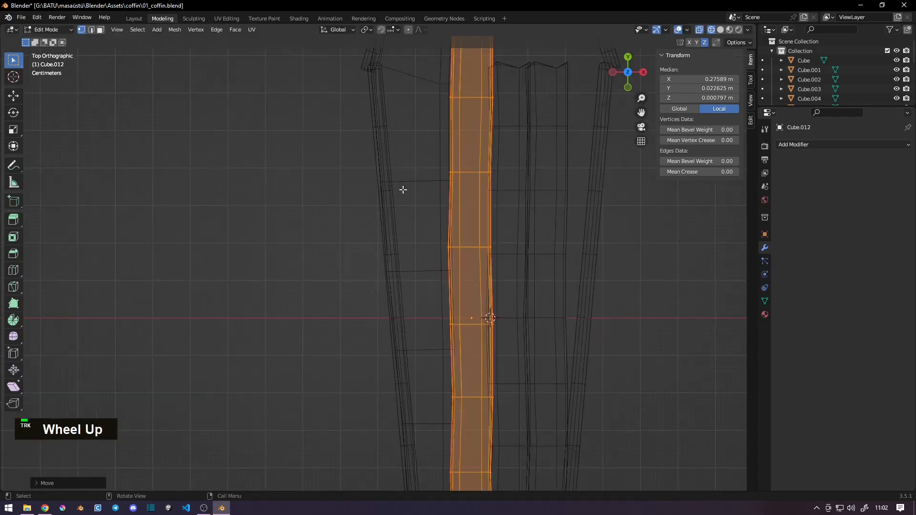
shift+middle_drag(403, 188, 376, 422)
click(423, 210)
key(g)
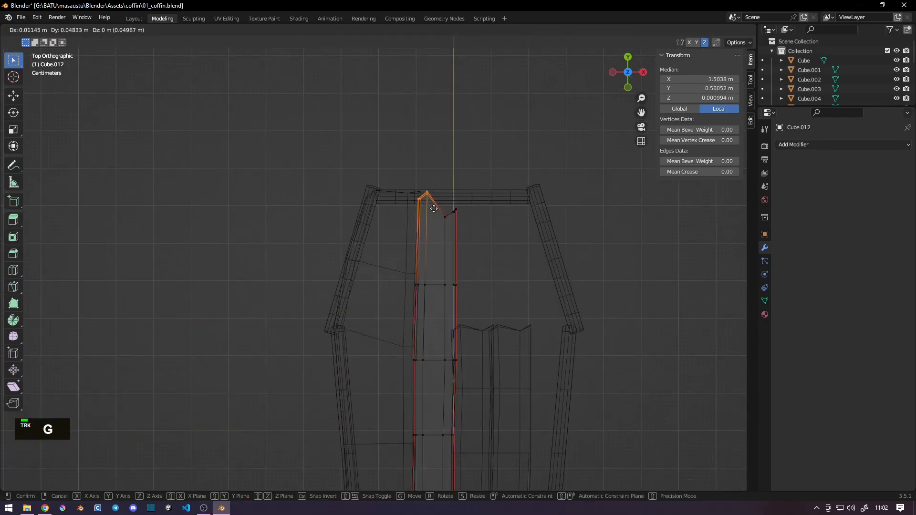
double_click(442, 210)
key(g)
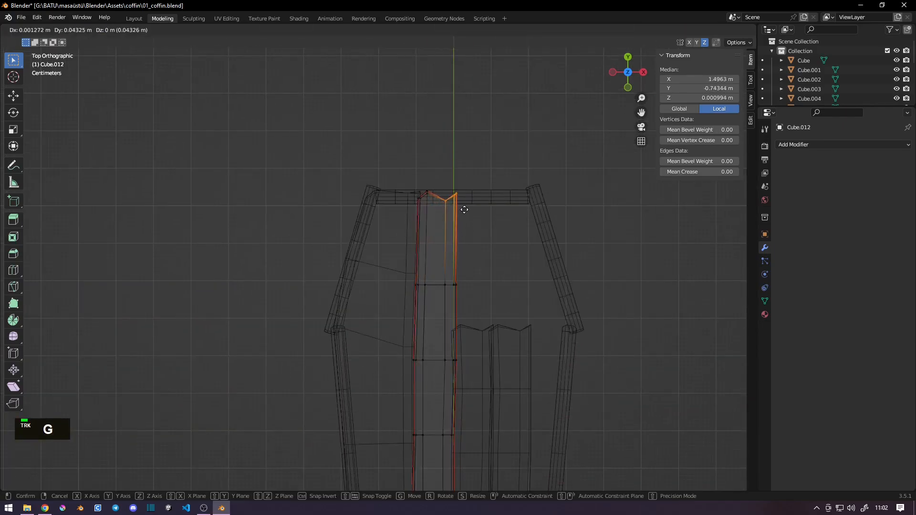
key(r)
key(g)
click(452, 239)
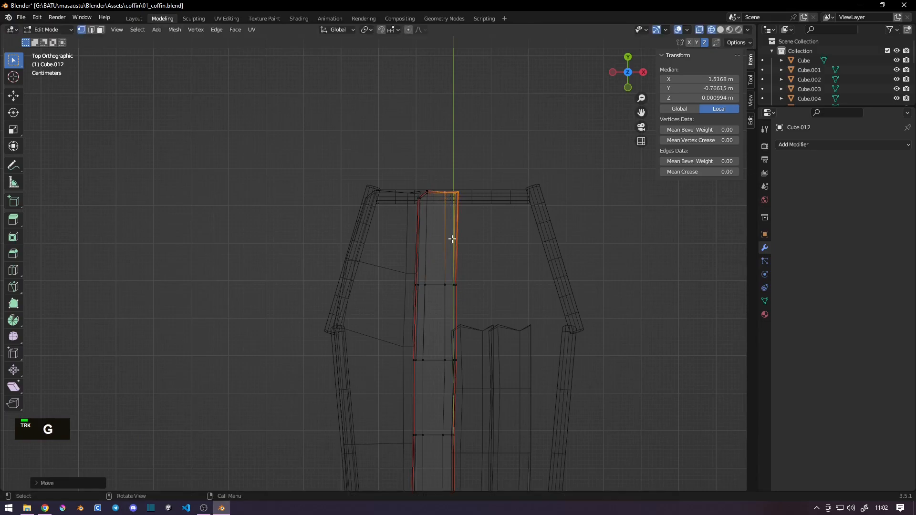
Shift the three vertex rows below the plank's head end toward the headboard.
drag(409, 275, 473, 310)
key(g)
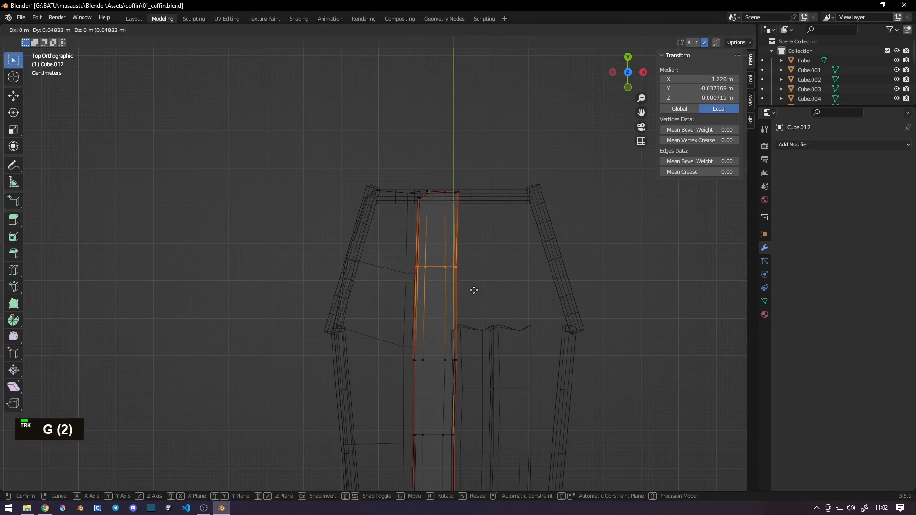
click(474, 293)
scroll(425, 231, up, 3)
drag(400, 201, 477, 218)
key(g)
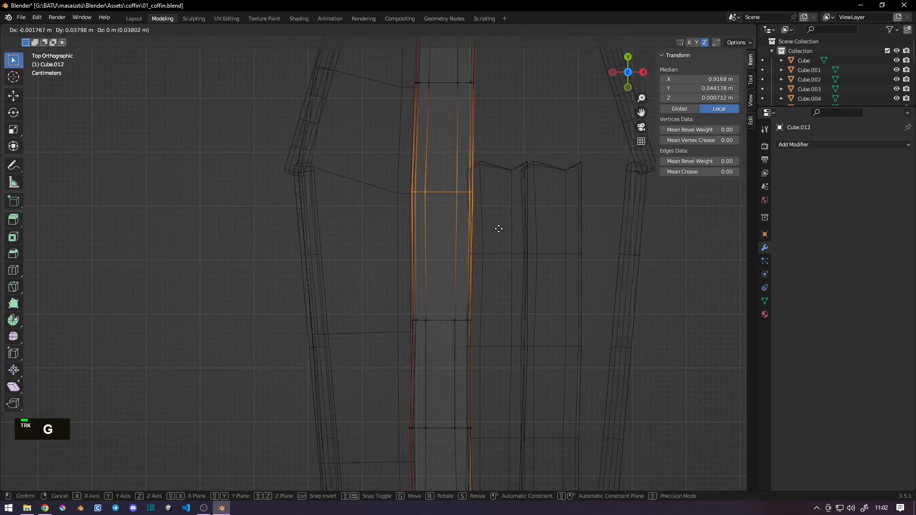
click(497, 228)
shift+middle_drag(425, 380, 422, 260)
drag(401, 188, 494, 234)
key(g)
click(490, 200)
Extend the plank's foot end to the footboard and flatten its jagged end vertices.
shift+middle_drag(442, 393, 447, 200)
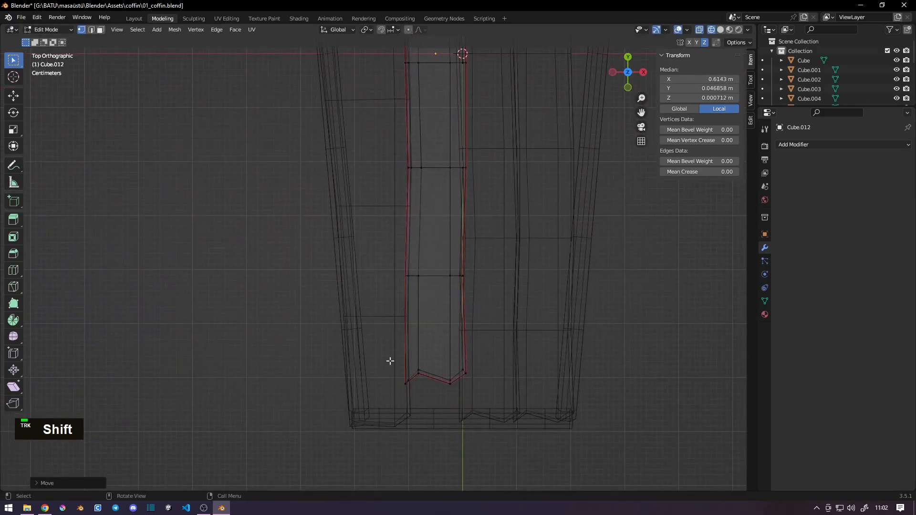
drag(388, 362, 490, 409)
key(g)
click(479, 452)
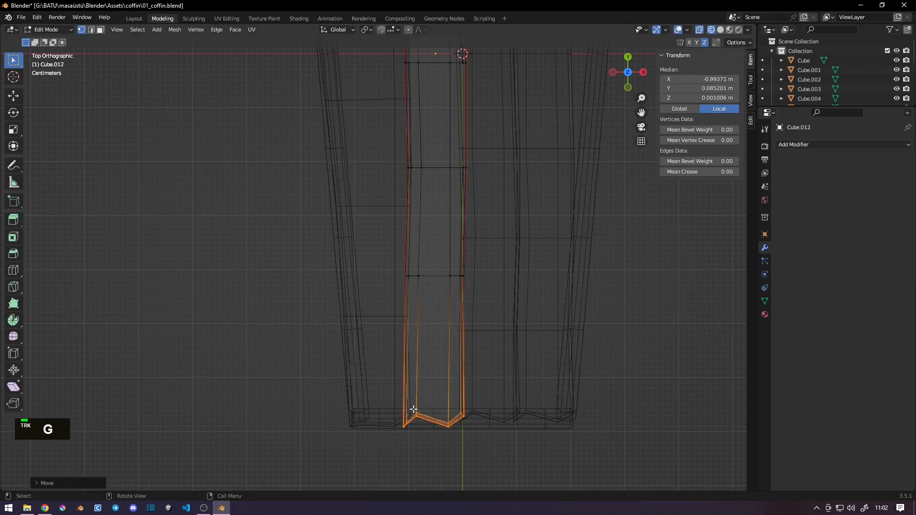
key(g)
key(g)
click(428, 442)
key(g)
click(462, 432)
Nudge the edge vertices in the plank's lower rows on both long sides to fit the neighbouring plank and the centreline.
drag(441, 259, 472, 302)
key(g)
click(470, 299)
drag(438, 153, 474, 180)
key(g)
click(473, 176)
click(419, 168)
key(g)
click(427, 166)
shift+middle_drag(427, 165, 425, 294)
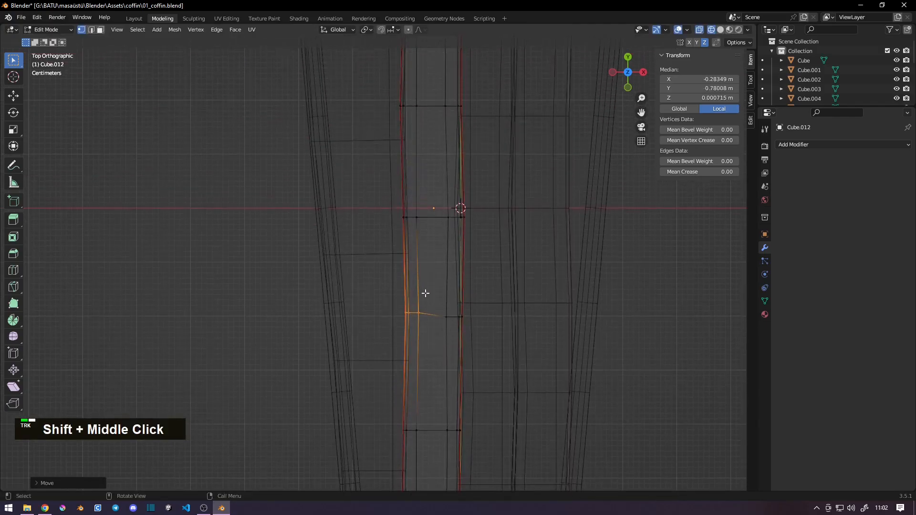
scroll(438, 256, down, 4)
Return to object mode and delete the two unshaped short planks on the +X side.
click(134, 18)
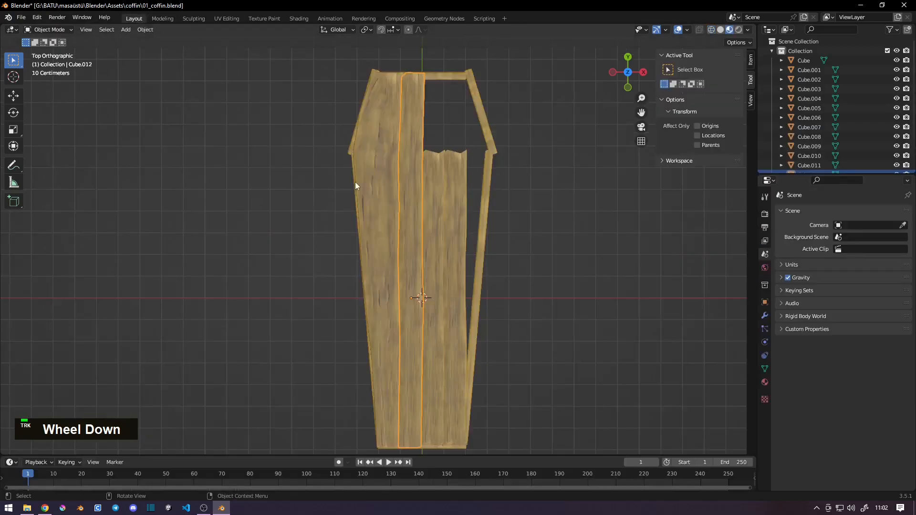
scroll(377, 219, up, 2)
key(Delete)
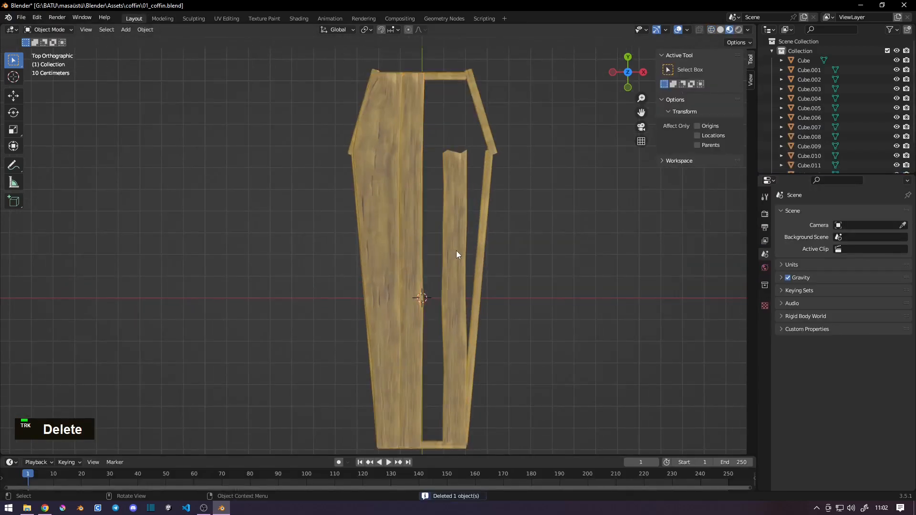
click(456, 250)
key(Delete)
Duplicate the two fitted planks and place the copies toward the +X side in front view.
click(409, 234)
shift+click(380, 235)
middle_drag(396, 279, 408, 300)
key(KP_1)
key(shift+d)
ctrl+click(419, 309)
Rotate the copied planks half a turn in front view and move them level with the originals, meeting at the centreline.
key(r)
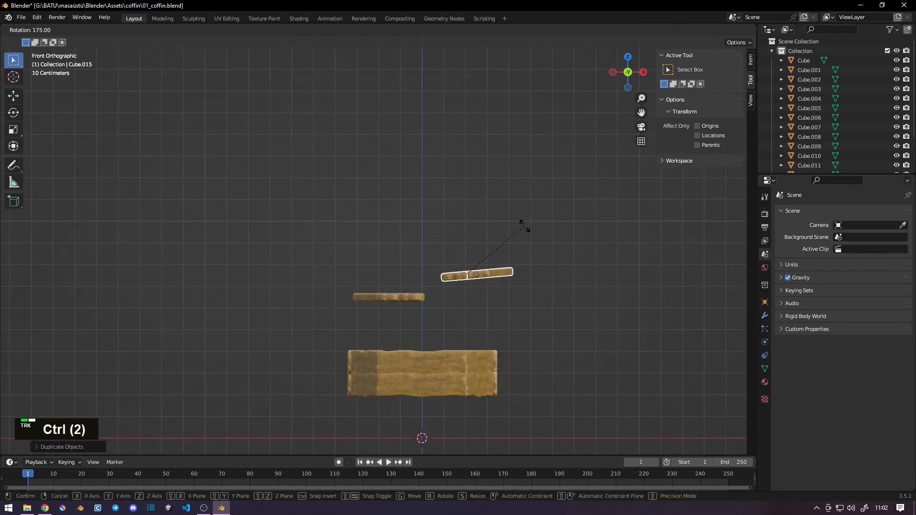
ctrl+click(528, 236)
key(h)
key(ctrl+z)
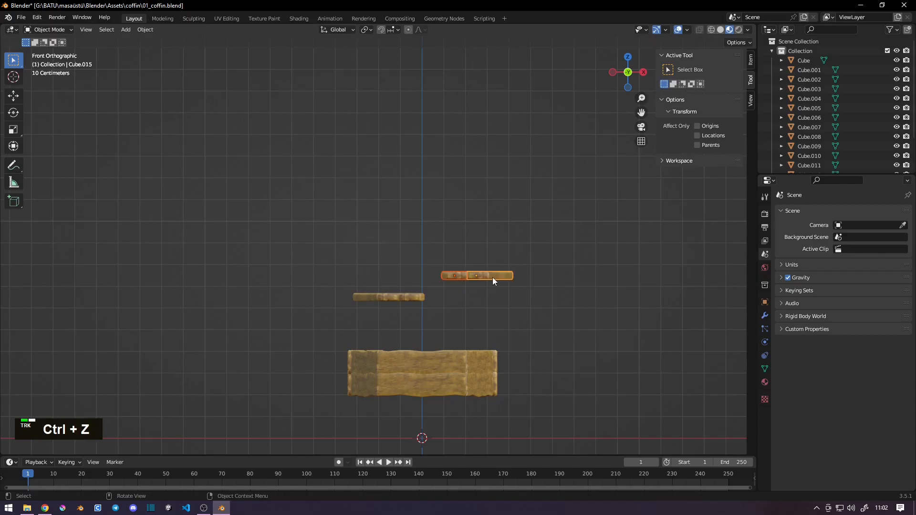
key(g)
ctrl+click(479, 296)
Select all four lid planks and lower them onto the top edge of the coffin walls.
middle_drag(458, 275, 415, 267)
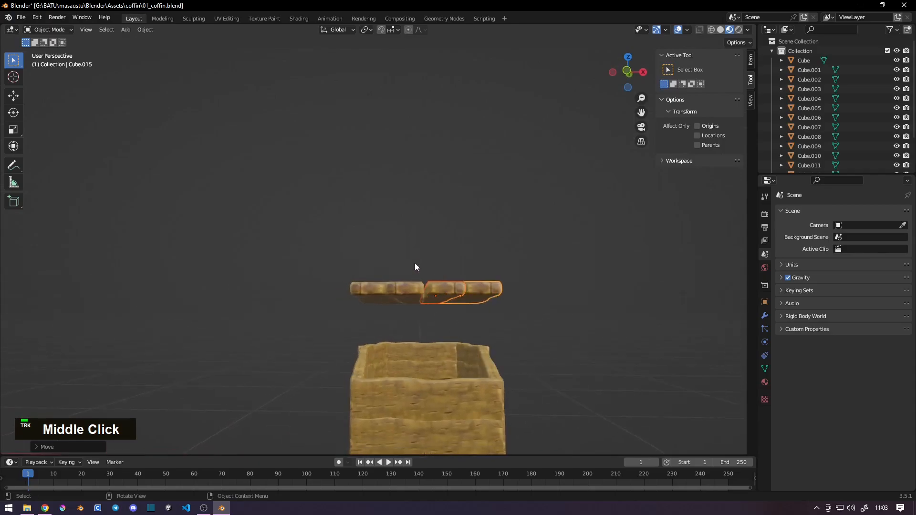
shift+click(397, 297)
key(KP_1)
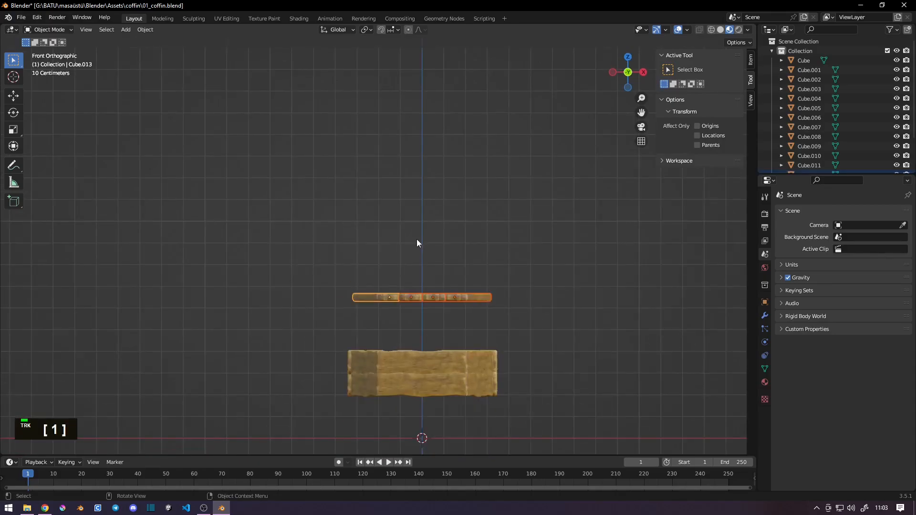
key(g)
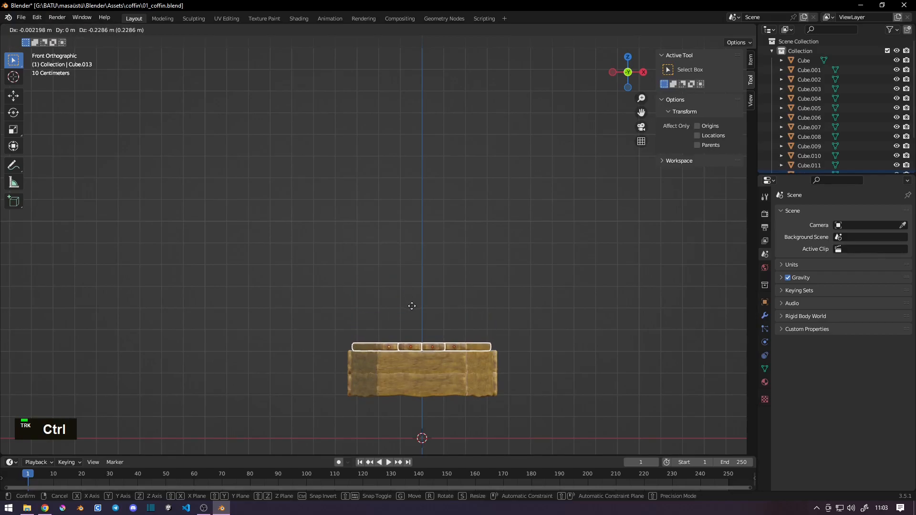
click(411, 305)
middle_drag(411, 305, 397, 327)
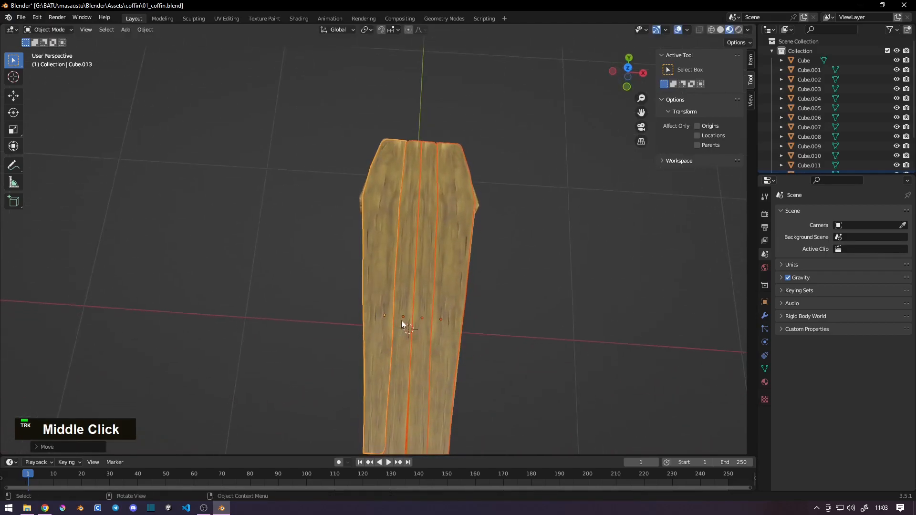
key(KP_7)
scroll(306, 210, down, 2)
Duplicate the four lid planks and move the copies straight down to the coffin's underside as its floor.
middle_drag(347, 250, 434, 279)
click(377, 352)
key(less)
click(397, 354)
click(412, 354)
click(429, 353)
key(KP_1)
scroll(376, 334, up, 3)
shift+click(408, 281)
key(shift+d)
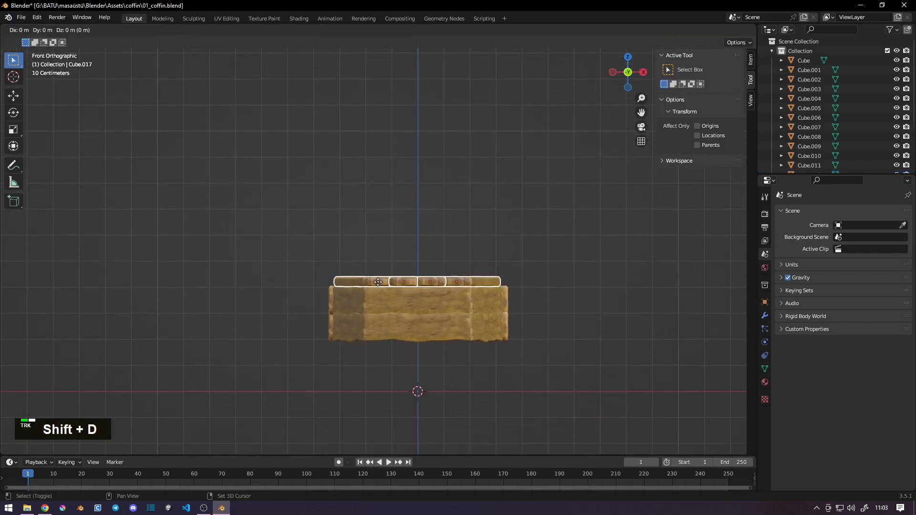
ctrl+click(379, 345)
middle_drag(379, 344, 249, 380)
scroll(313, 326, down, 5)
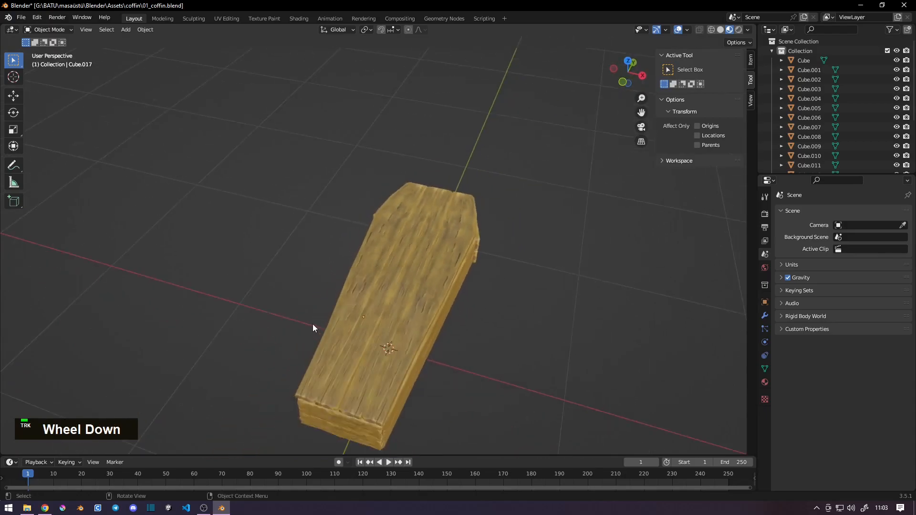
Select the four lid planks and raise them well above the coffin body.
shift+middle_drag(288, 334, 302, 320)
scroll(324, 303, up, 3)
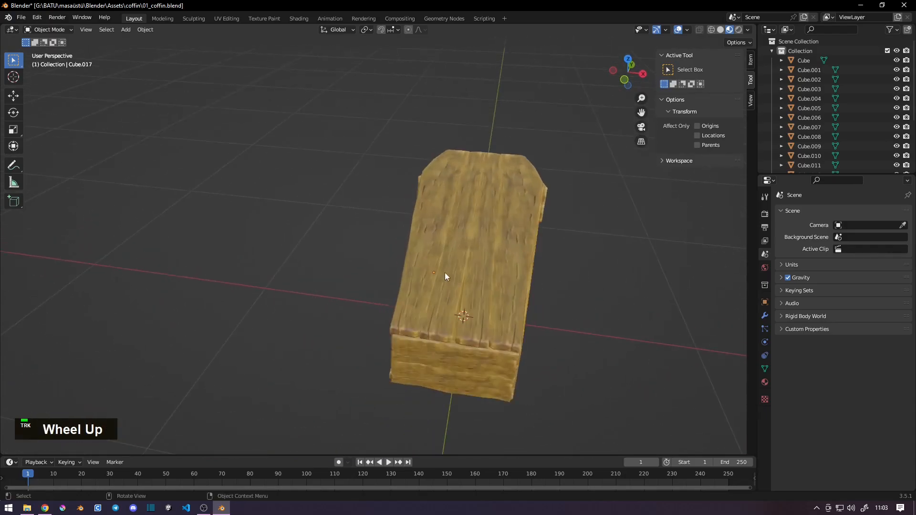
shift+click(462, 264)
shift+click(486, 266)
middle_drag(447, 317, 473, 298)
key(1)
key(g)
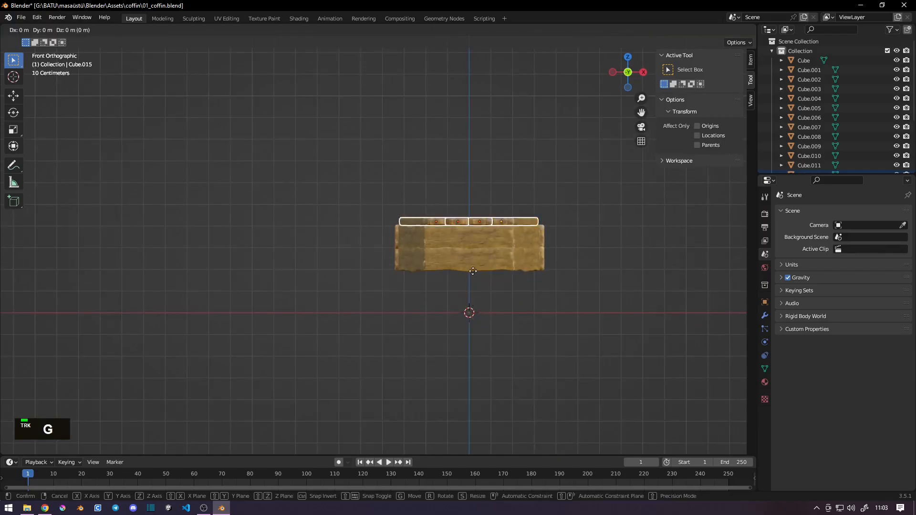
ctrl+click(457, 150)
middle_drag(456, 150, 443, 213)
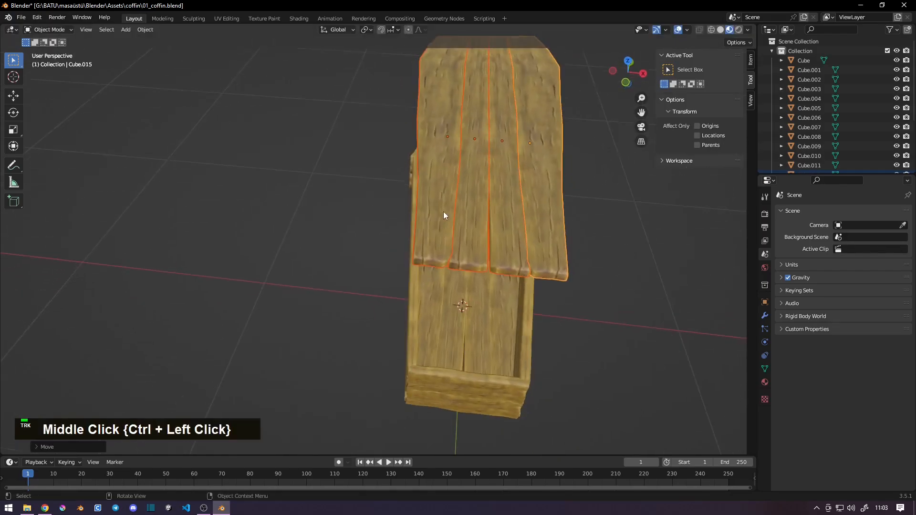
Join the four raised lid planks into one object.
shift+click(480, 140)
shift+click(445, 135)
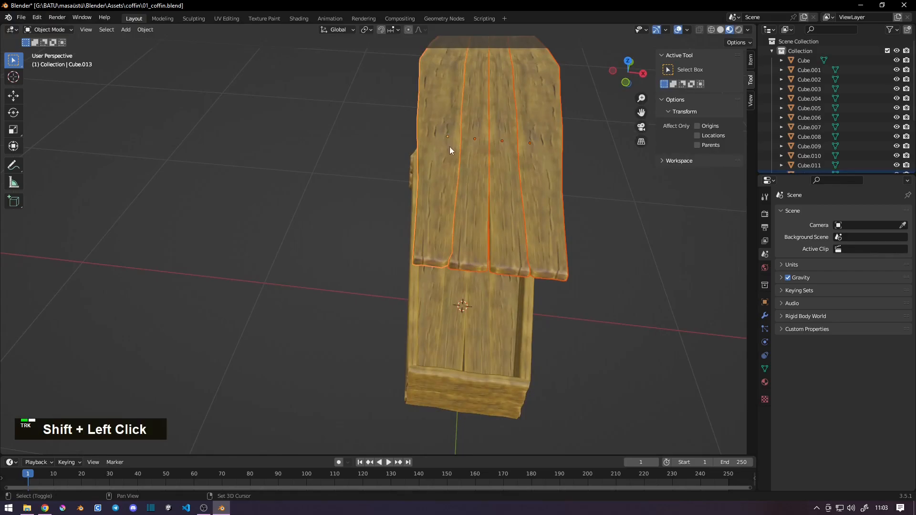
shift+click(488, 139)
right_click(488, 140)
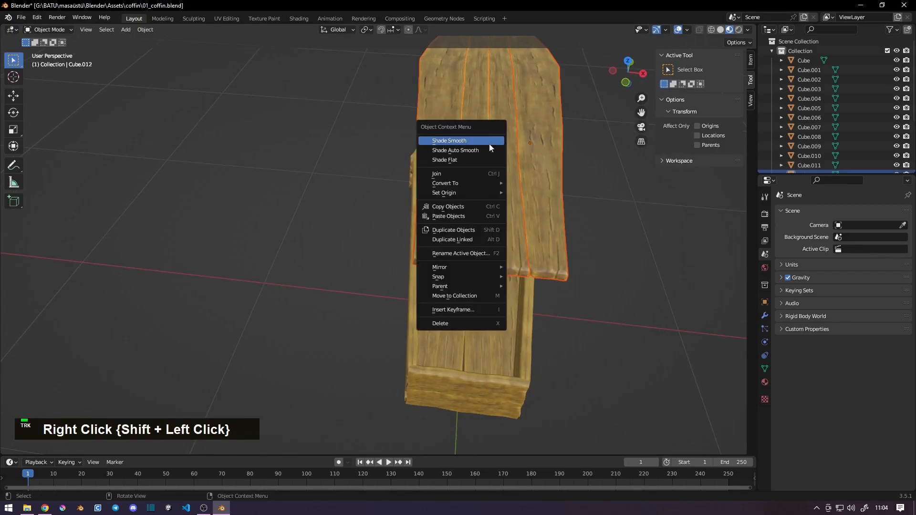
click(464, 173)
Select all wall and floor planks of the coffin body and join them into one object.
middle_drag(442, 347, 442, 313)
drag(424, 216, 554, 358)
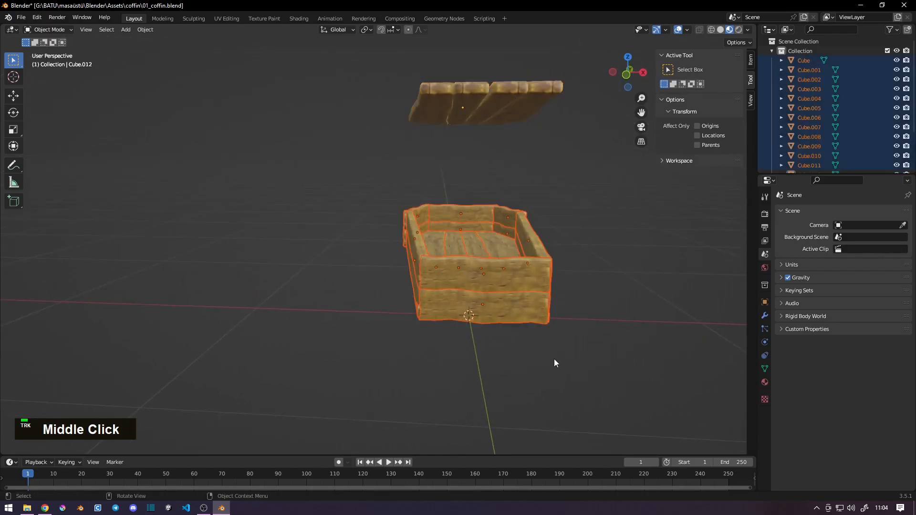
middle_drag(476, 253, 482, 284)
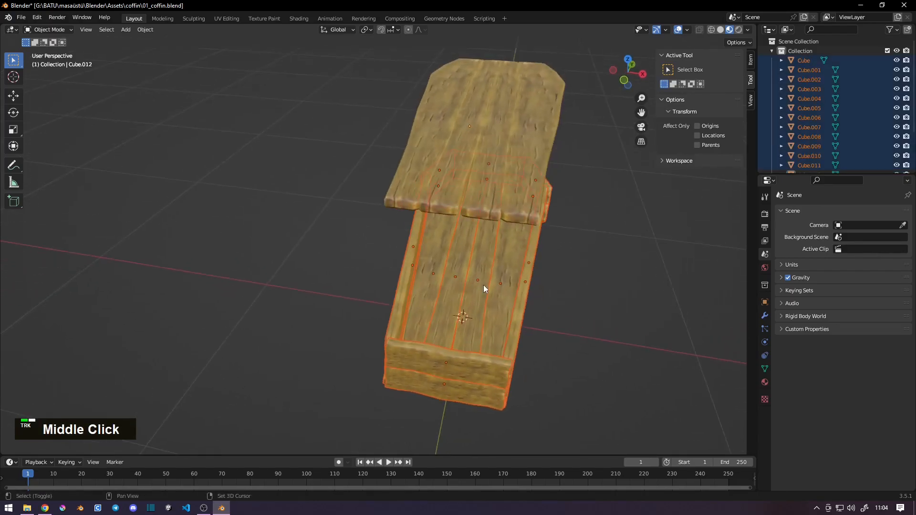
shift+click(476, 282)
shift+click(442, 388)
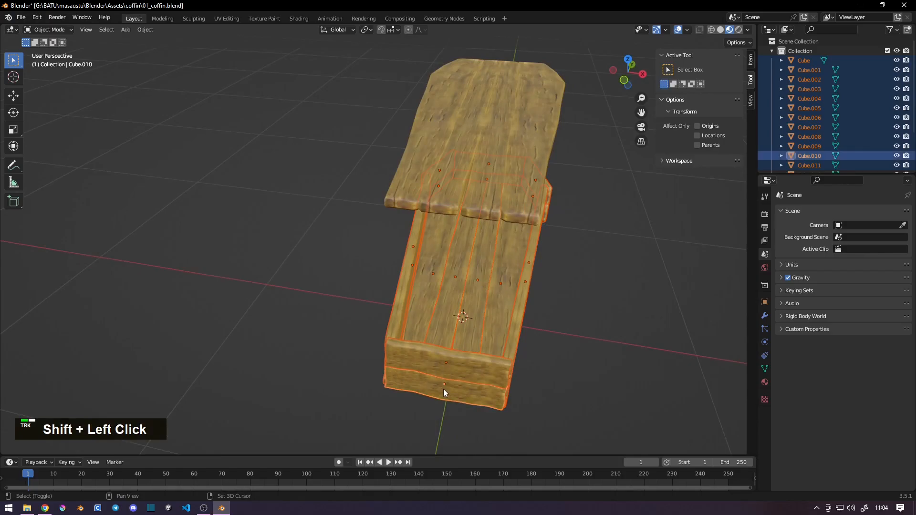
right_click(442, 388)
middle_drag(417, 344, 435, 328)
Lower the joined lid onto the coffin body in front view.
click(399, 141)
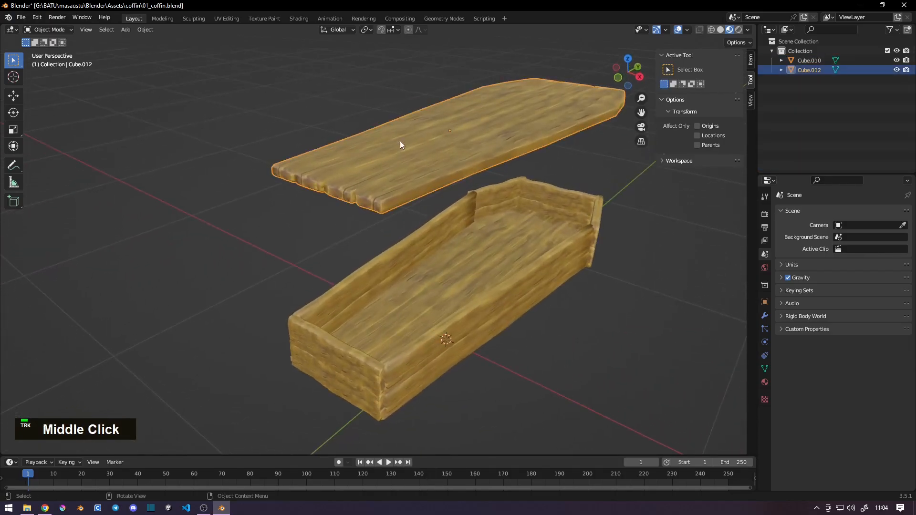
middle_drag(391, 234, 465, 292)
key(KP_1)
key(g)
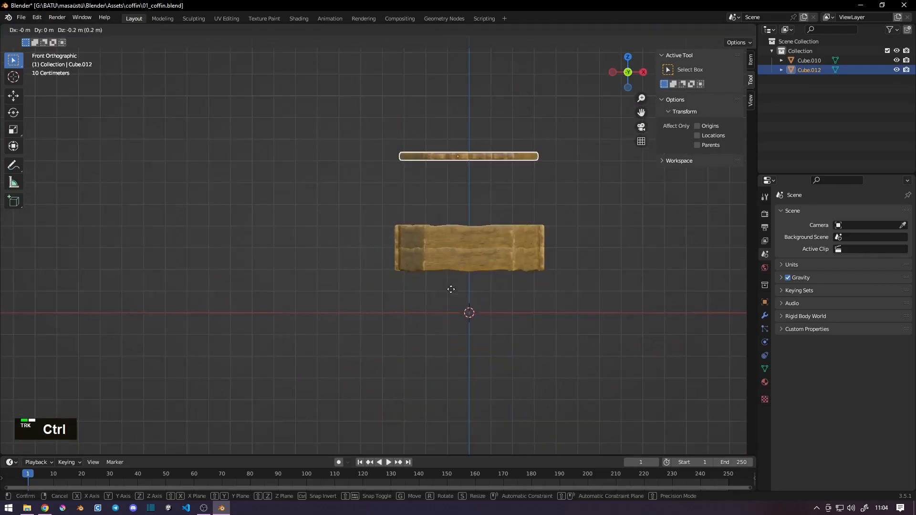
ctrl+click(433, 244)
middle_drag(433, 247, 356, 285)
scroll(404, 222, down, 3)
middle_drag(404, 223, 373, 273)
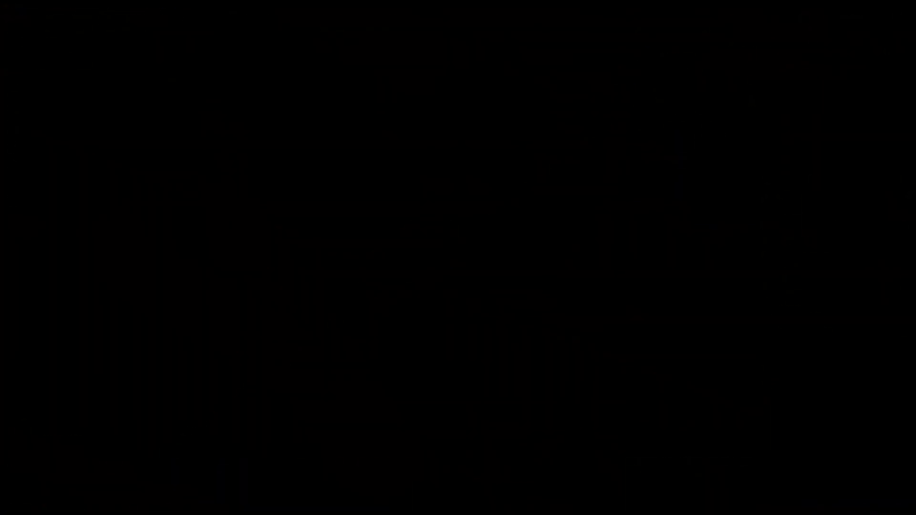